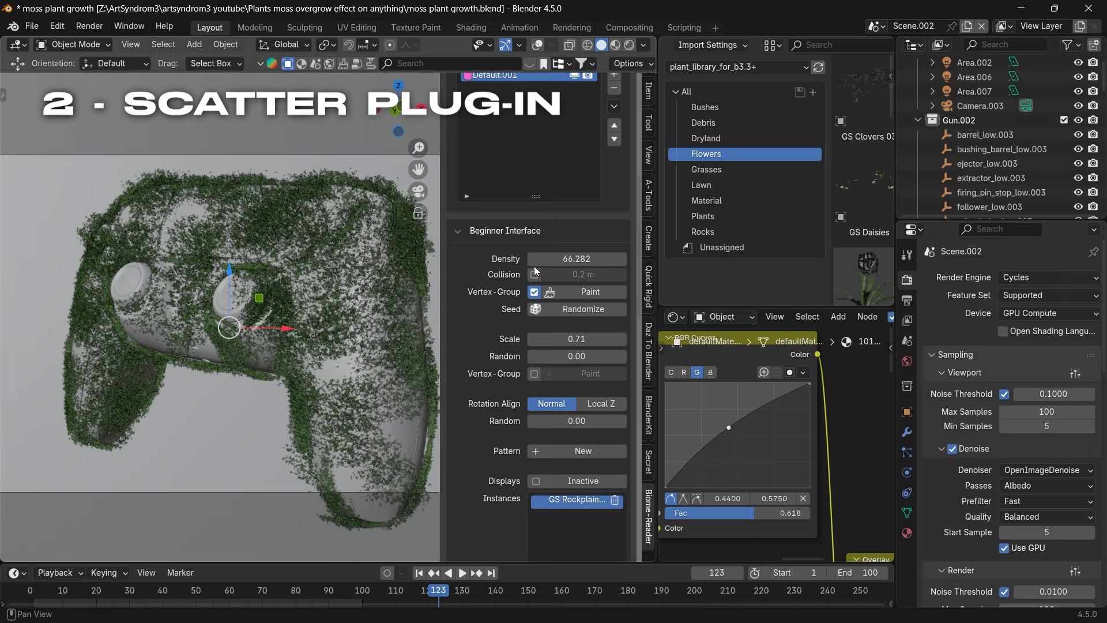
Raise the moss scatter's density on the controller to 101.202 and increase its instance scale.
mouse_move(578, 259)
mouse_down()
mouse_move(541, 259)
mouse_move(582, 259)
mouse_up()
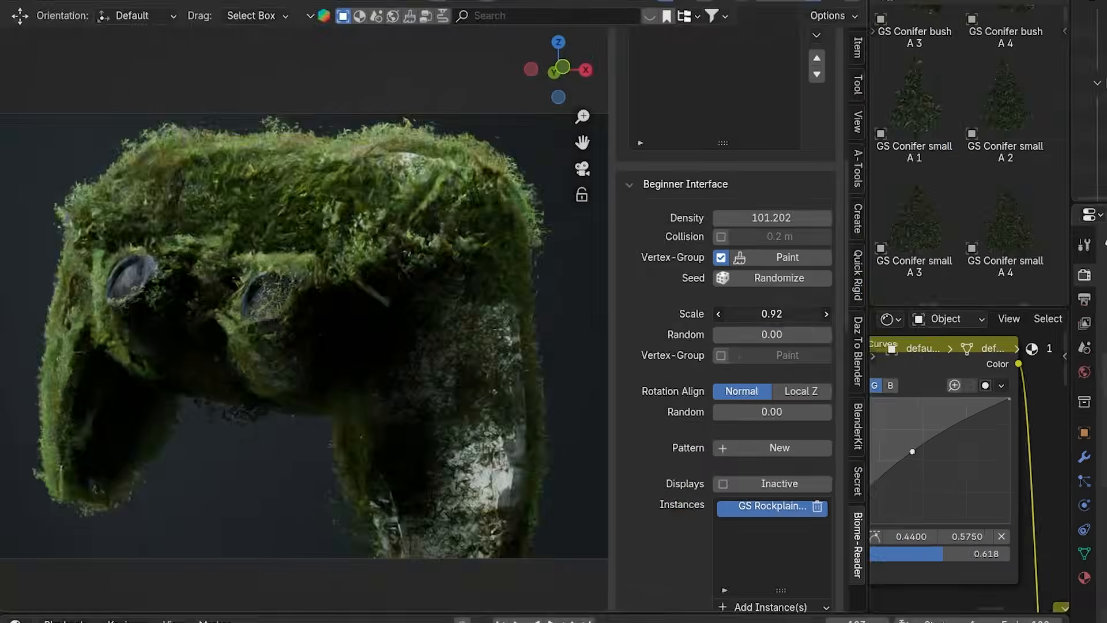
drag(576, 339, 576, 339)
mouse_move(843, 315)
mouse_down()
mouse_move(882, 315)
mouse_move(856, 315)
mouse_up()
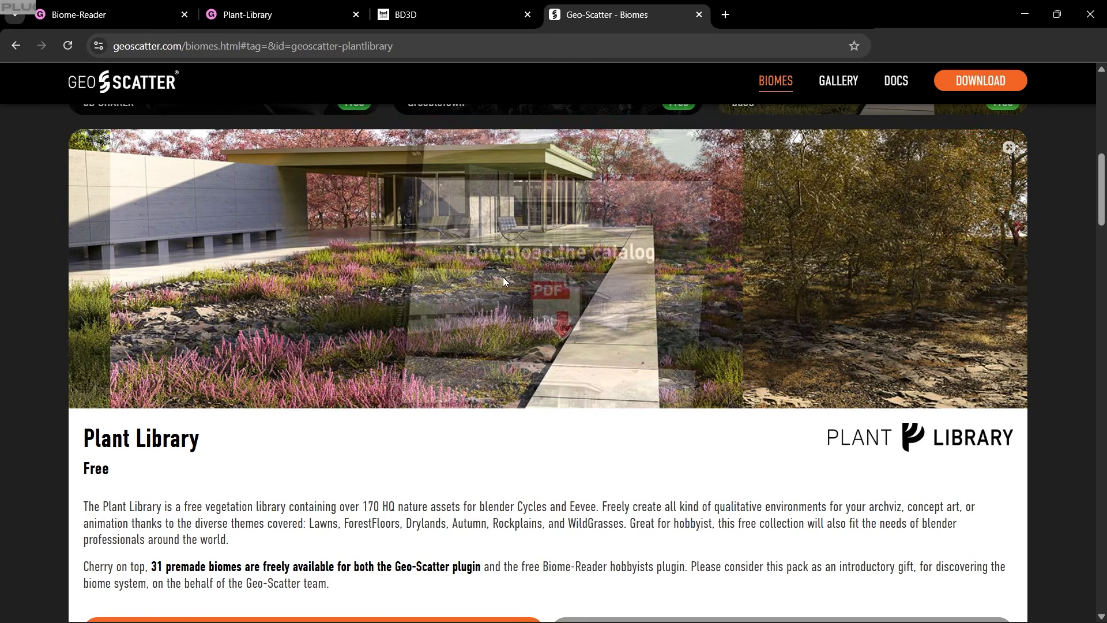
Open the free Spring Grass Collection in the Geo-Scatter biomes catalogue, look over its description, and close it.
scroll(372, 278, up, 4)
click(432, 265)
click(267, 259)
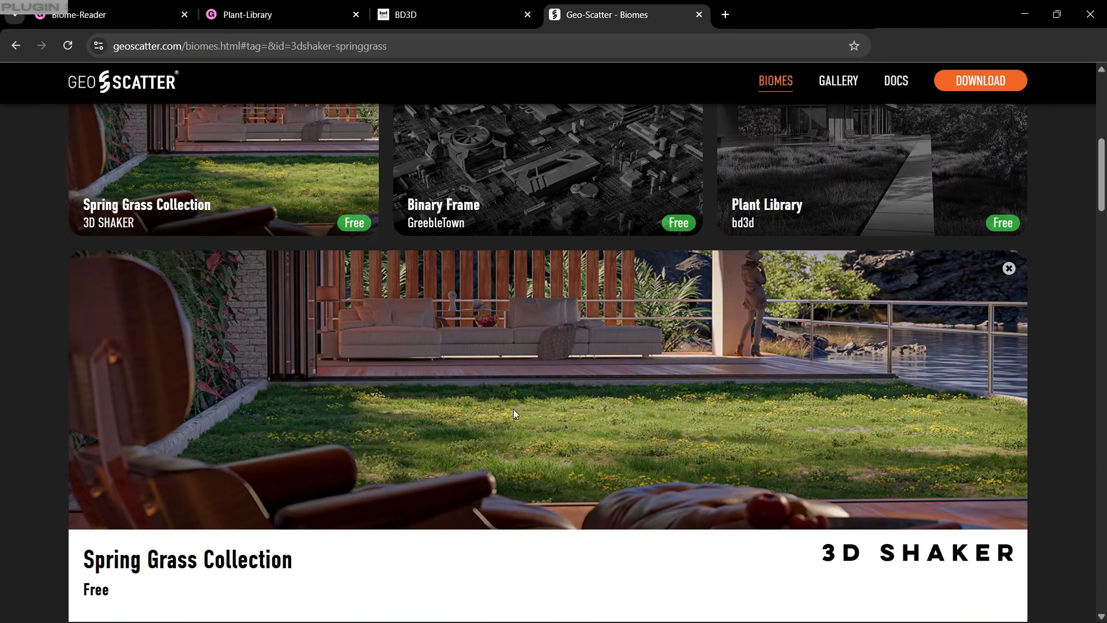
scroll(813, 396, down, 2)
scroll(604, 321, up, 2)
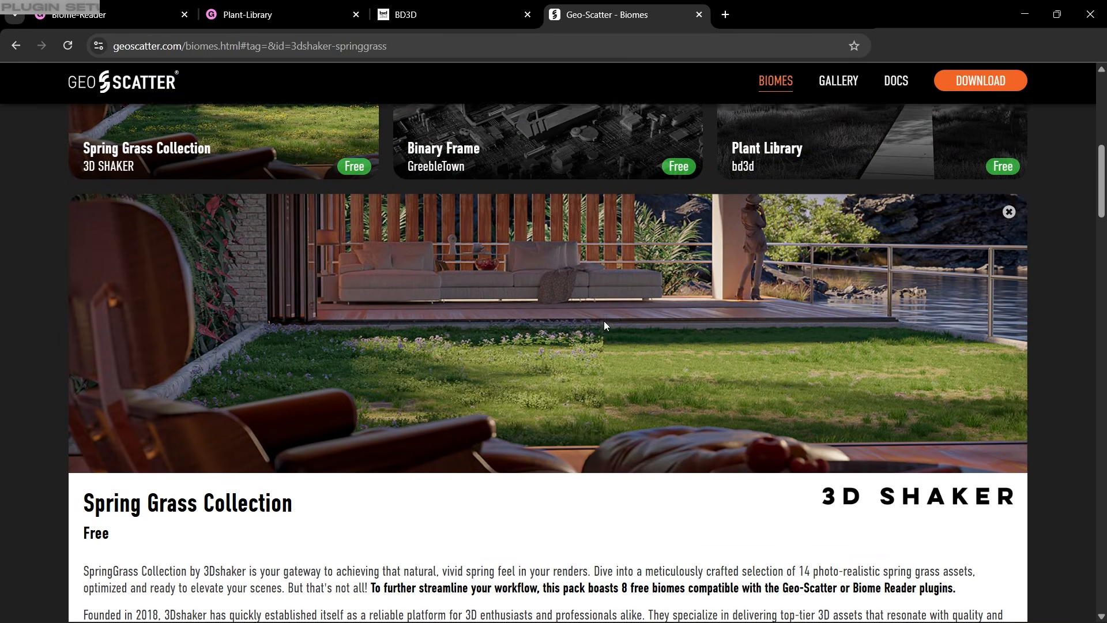
click(1009, 268)
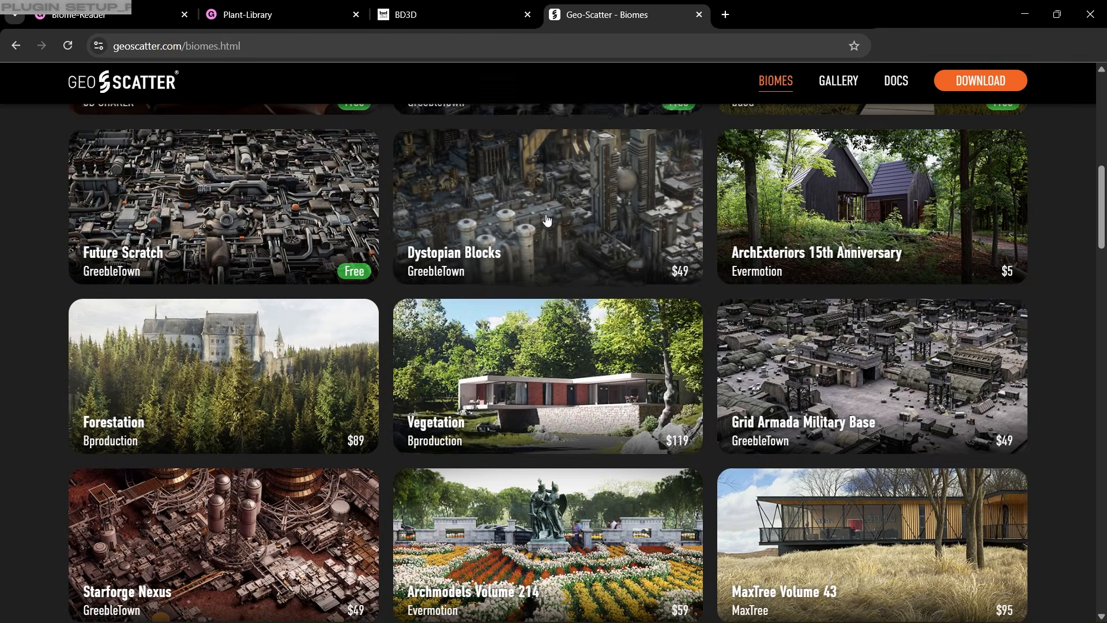
Browse the remaining biome packs in the catalogue and switch to the BD3D store's Biome-Reader product.
scroll(610, 428, down, 4)
scroll(610, 428, up, 2)
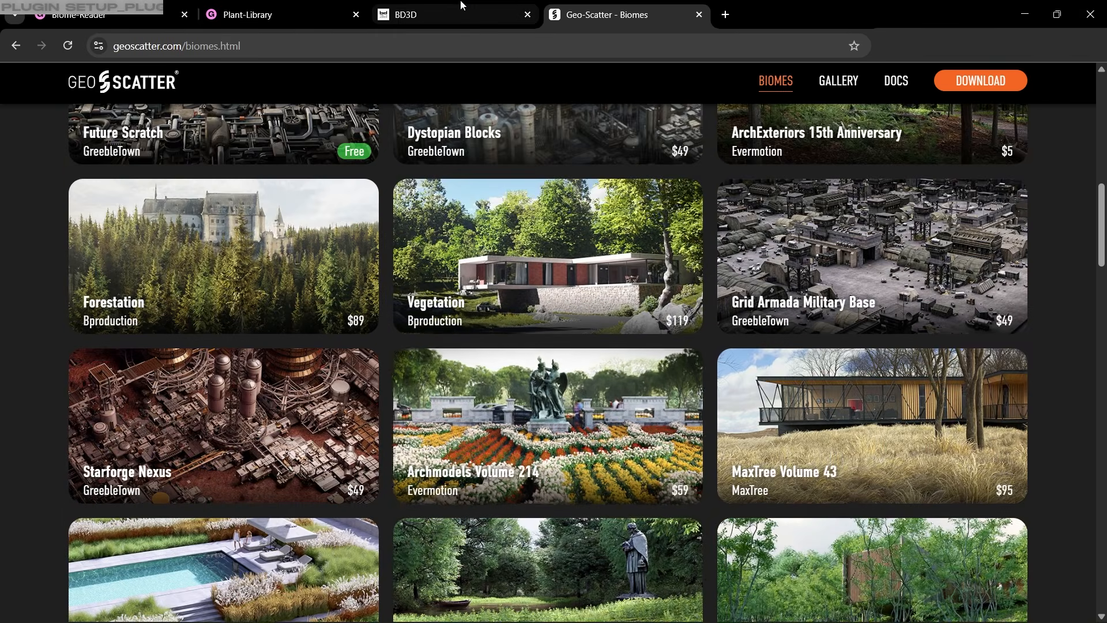
click(415, 15)
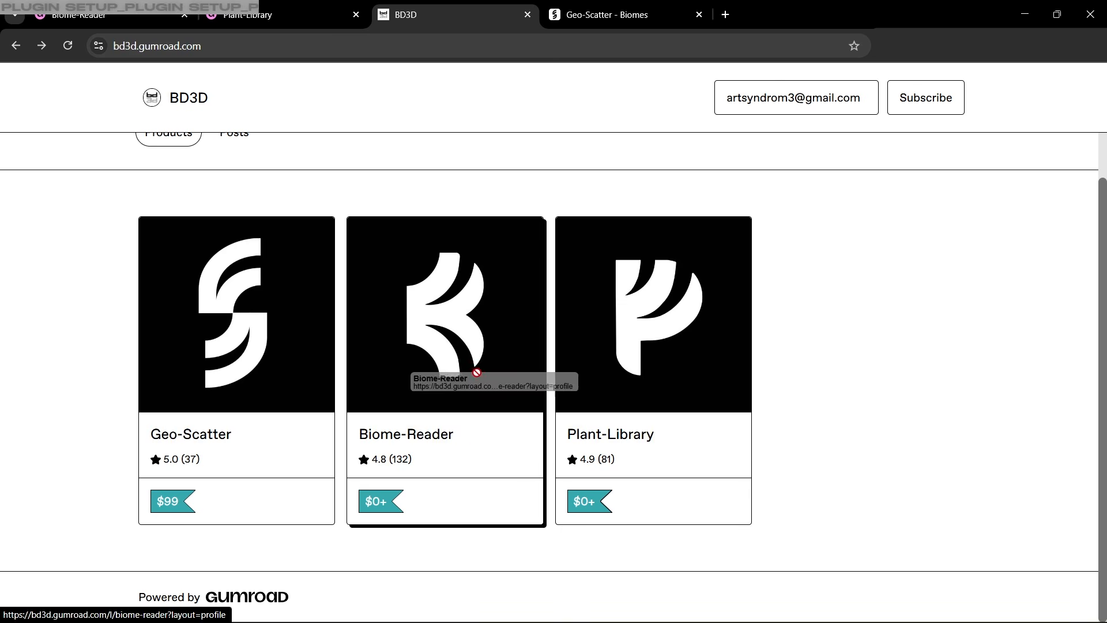
drag(477, 372, 452, 381)
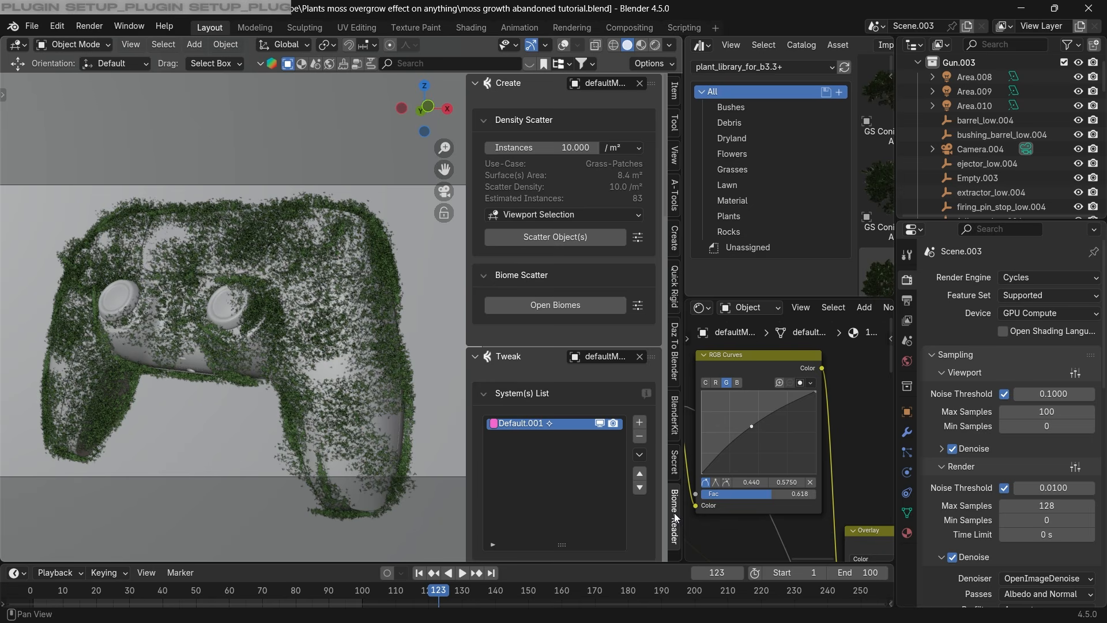
In Blender, review the moss scatter's Beginner Interface settings with the controller in rendered shading, and return to solid shading.
scroll(584, 396, down, 7)
mouse_move(602, 405)
mouse_down()
mouse_move(638, 405)
mouse_move(582, 405)
mouse_move(622, 406)
mouse_up()
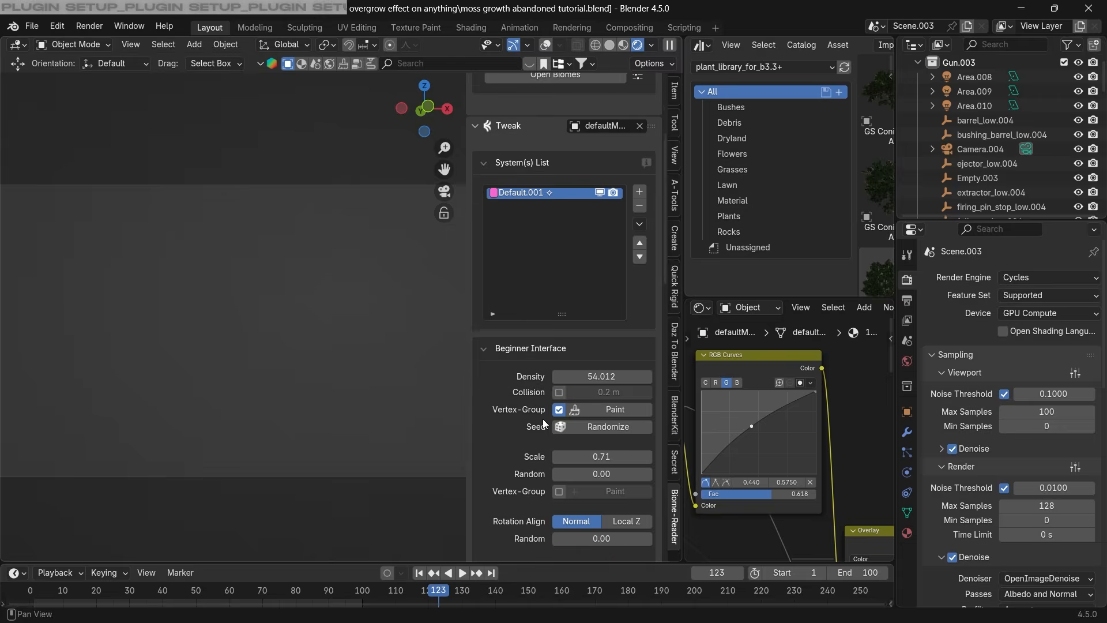
scroll(544, 424, down, 5)
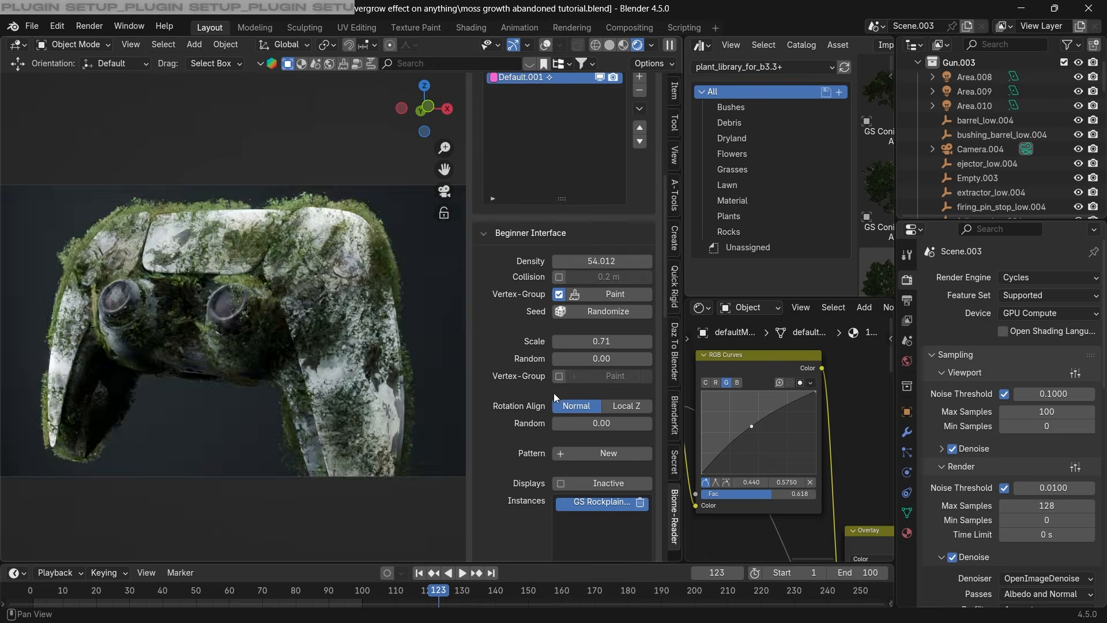
drag(577, 358, 653, 358)
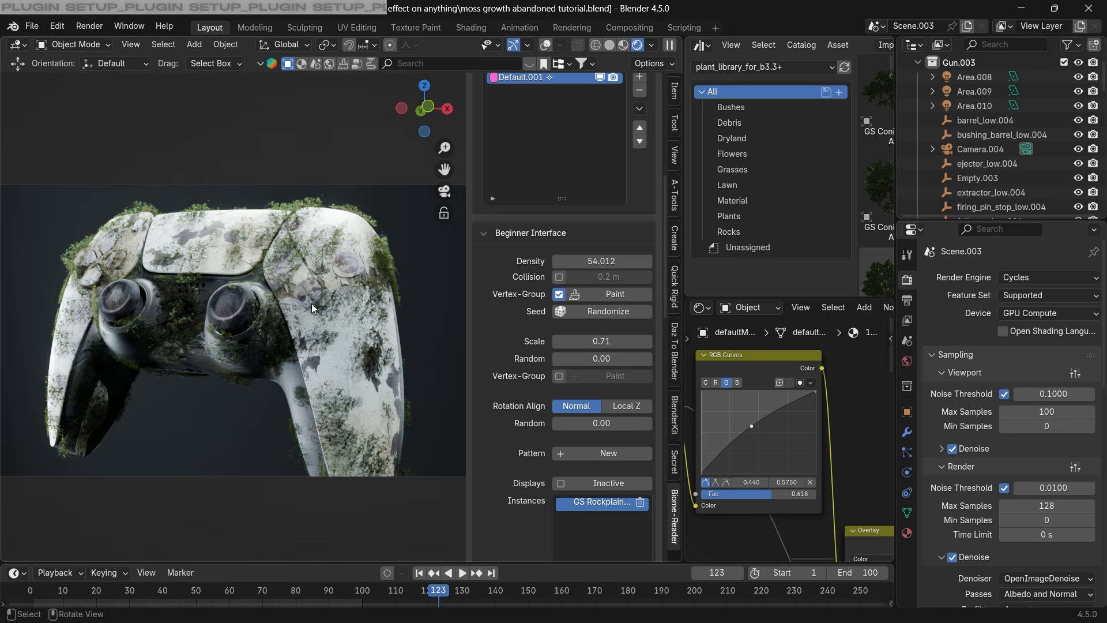
key(z)
scroll(535, 386, up, 12)
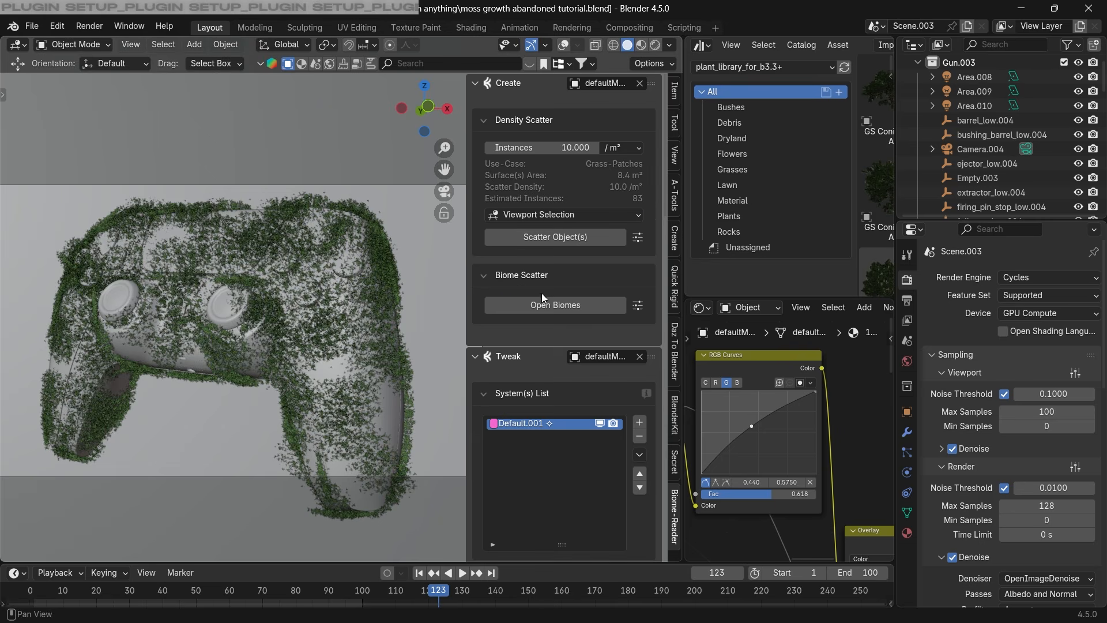
Open the Biome-Reader biome library and browse through its grass and plant biomes.
click(544, 304)
scroll(182, 291, down, 10)
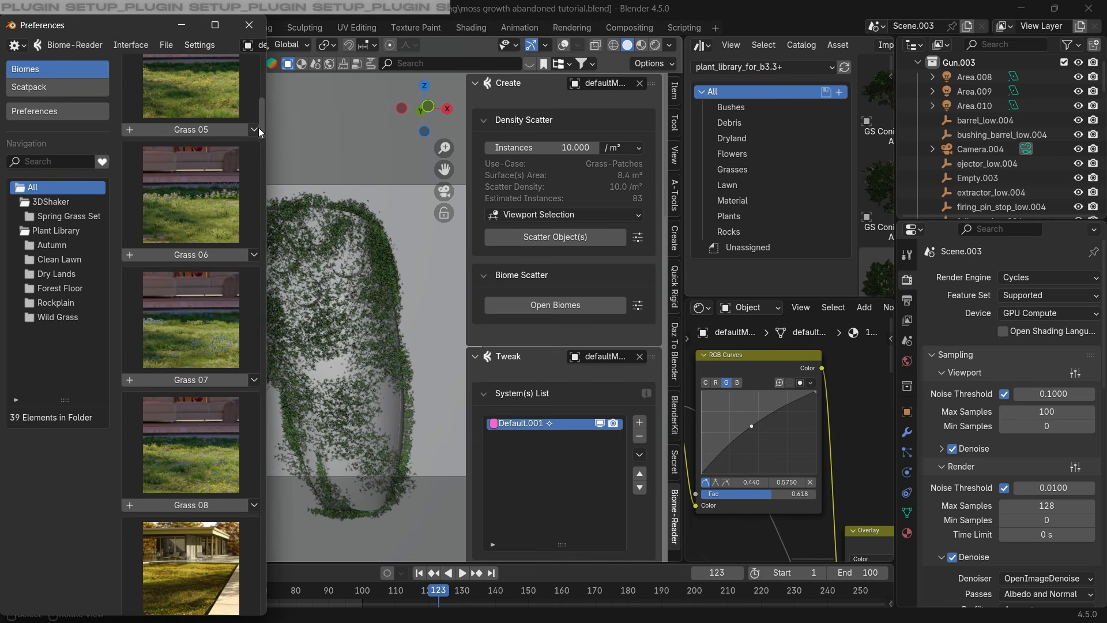
drag(261, 129, 259, 372)
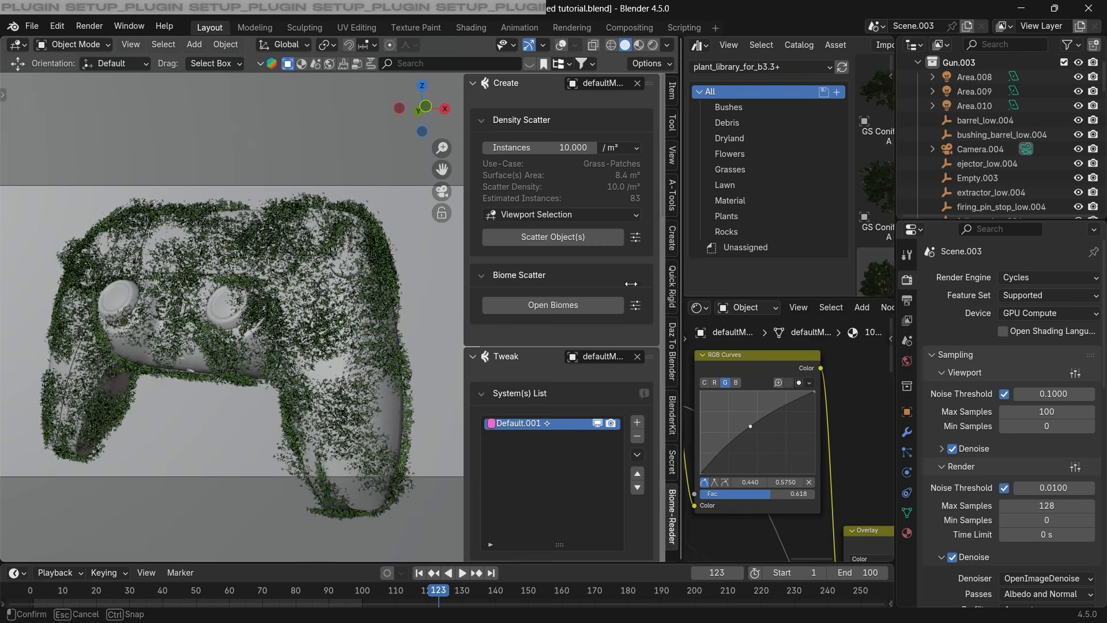
Widen the asset browser and look through the plant assets in plant_library_for_b3.3+.
drag(631, 284, 411, 229)
click(445, 68)
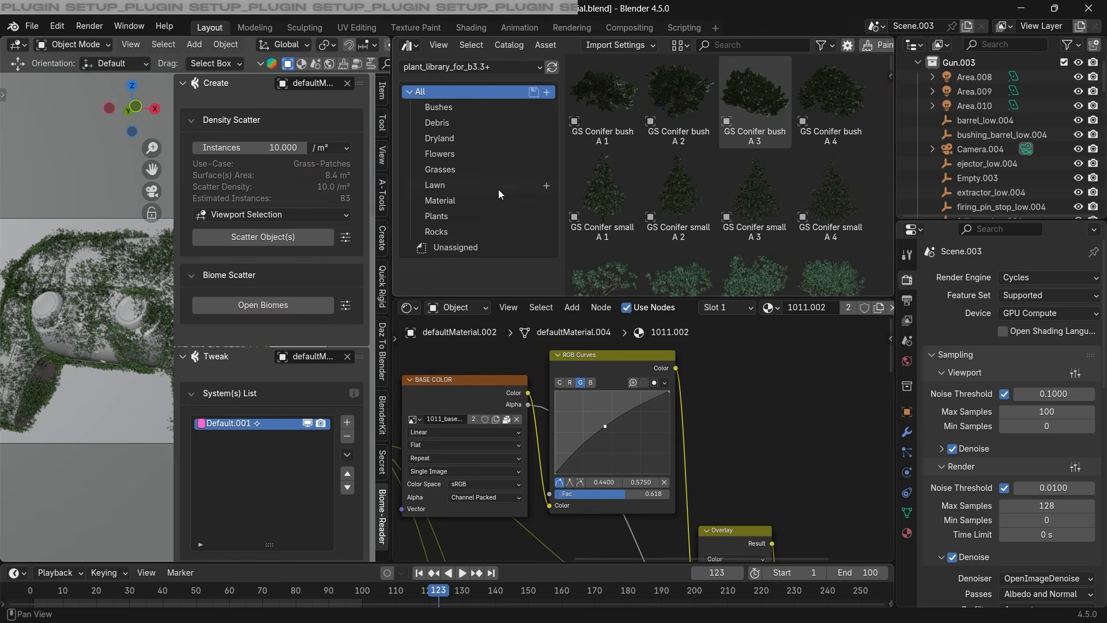
scroll(747, 196, down, 6)
scroll(747, 196, up, 8)
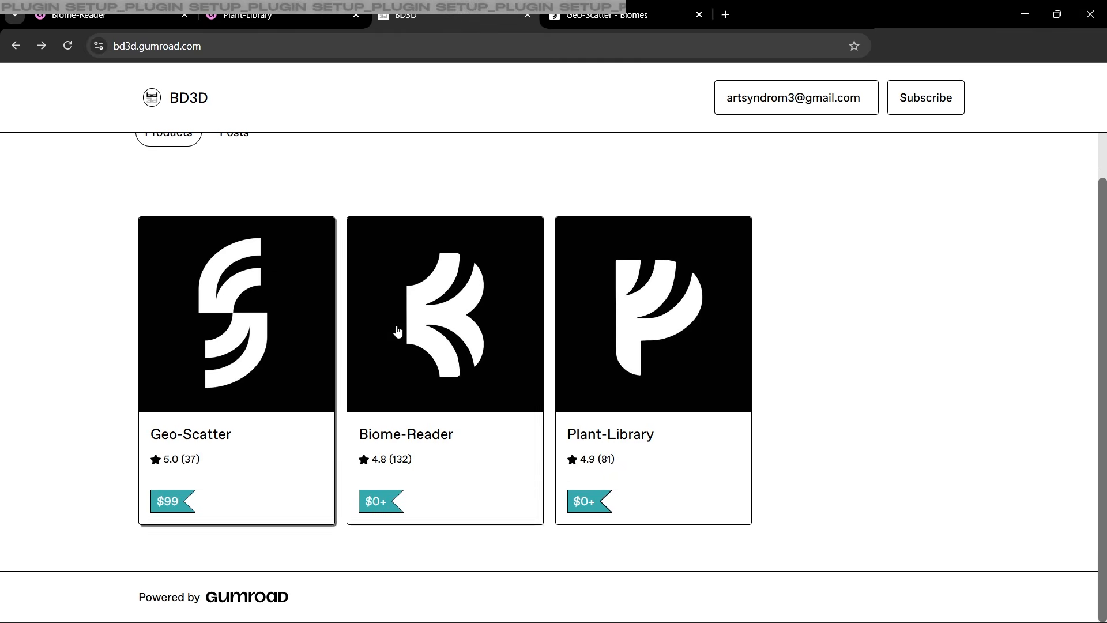
In the web browser, view the Plant-Library product page and the Biome-Reader plug-in download versions on Gumroad.
click(638, 353)
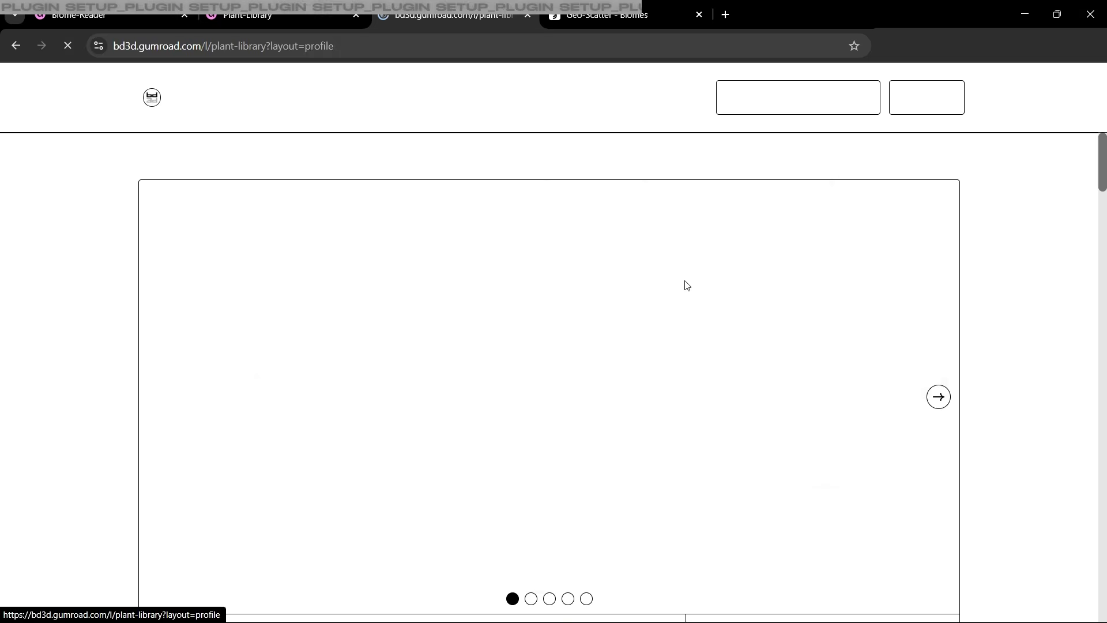
scroll(778, 318, down, 3)
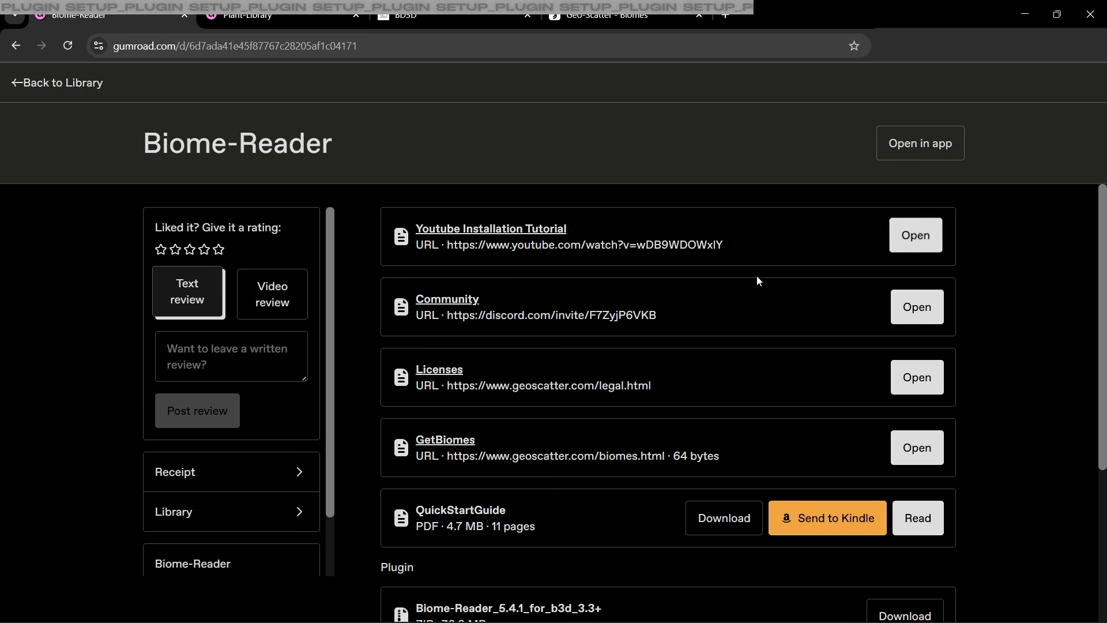
scroll(757, 280, down, 4)
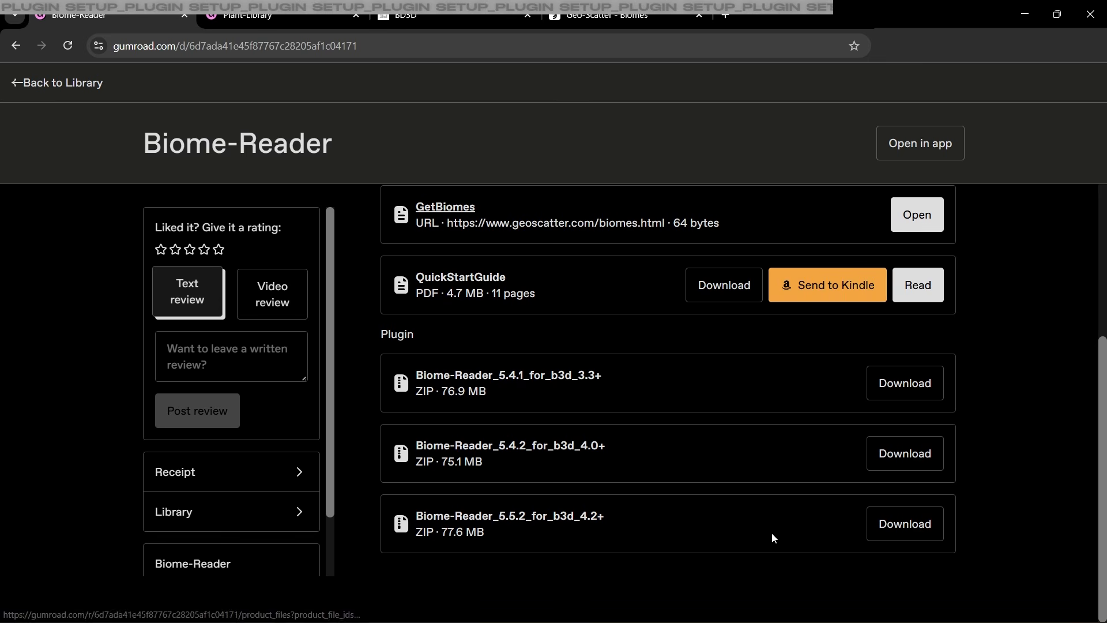
Review the files on the Plant-Library download page and open the link for plant_library_for_b3.3+.rar.
key(ctrl+Tab)
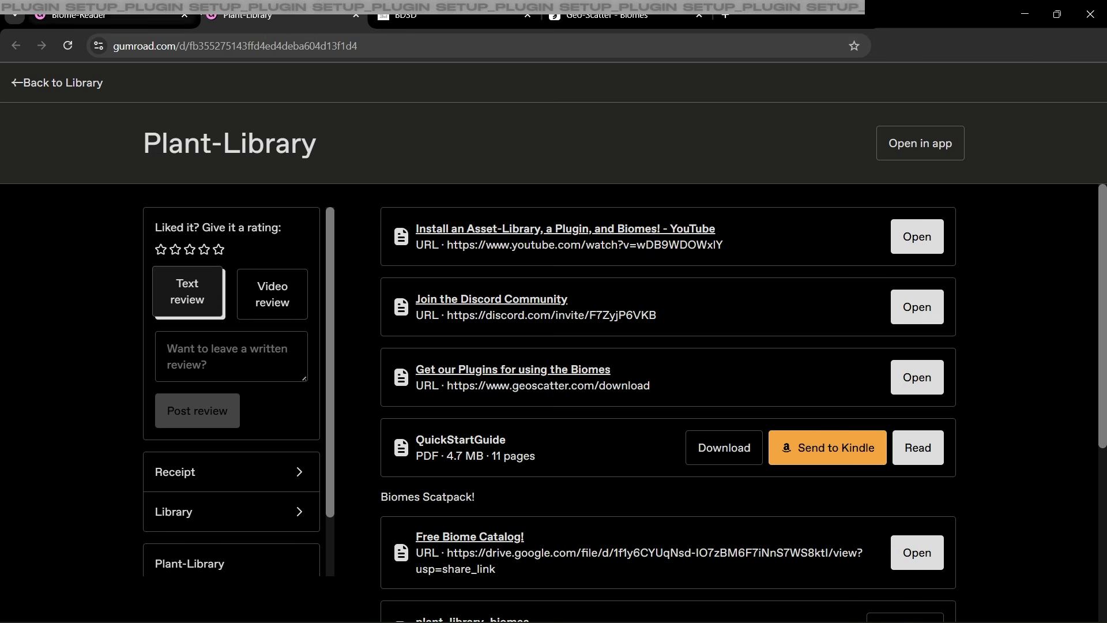
scroll(824, 305, down, 5)
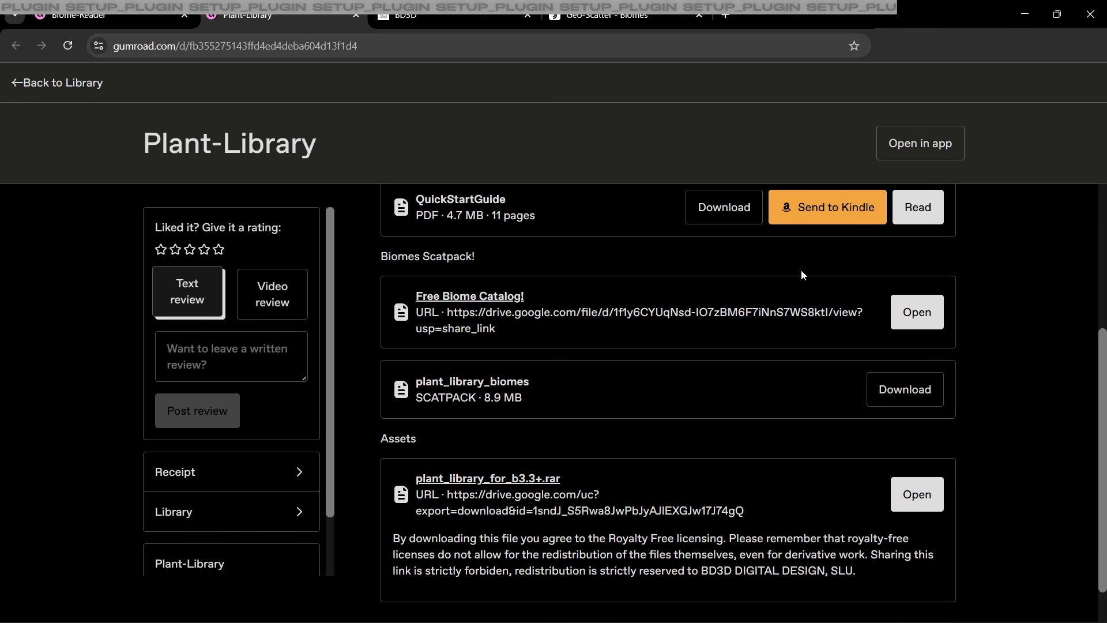
scroll(800, 336, up, 5)
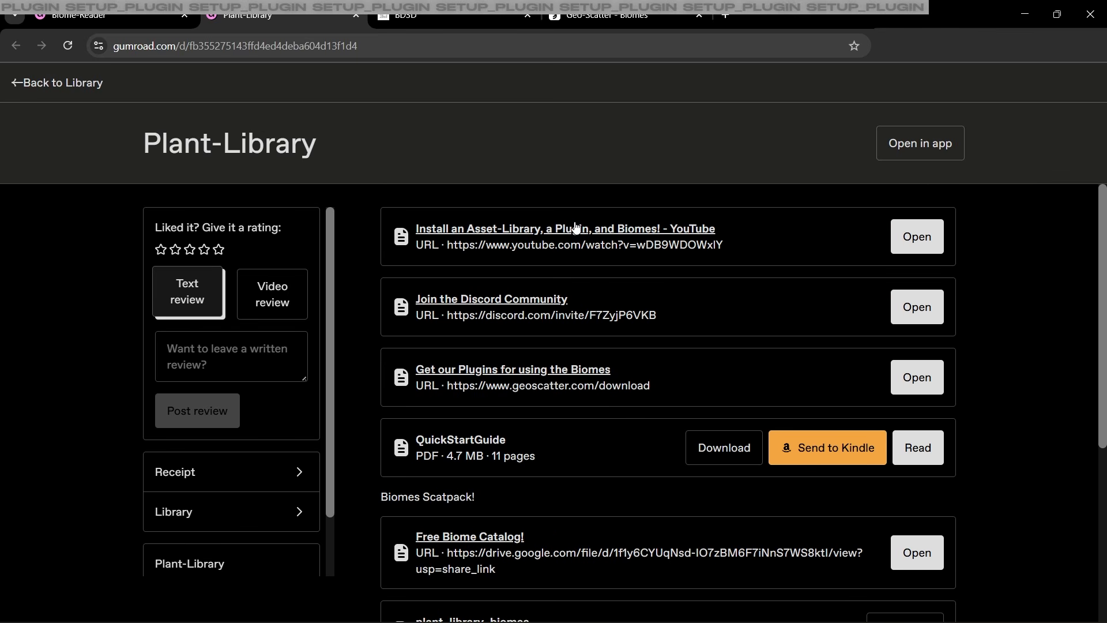
scroll(828, 331, down, 5)
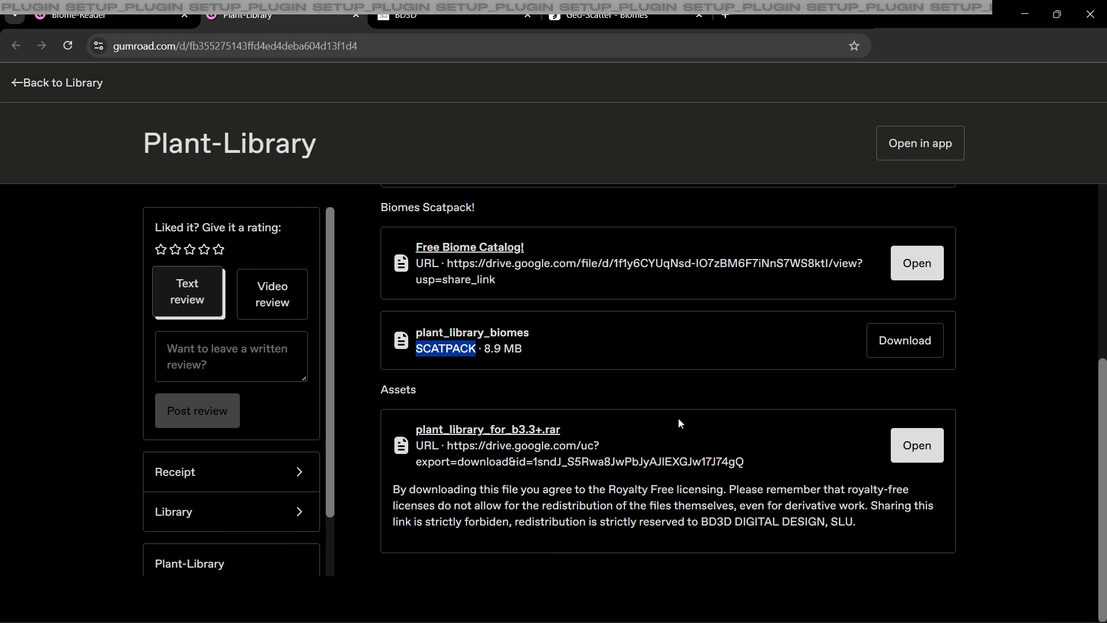
click(939, 439)
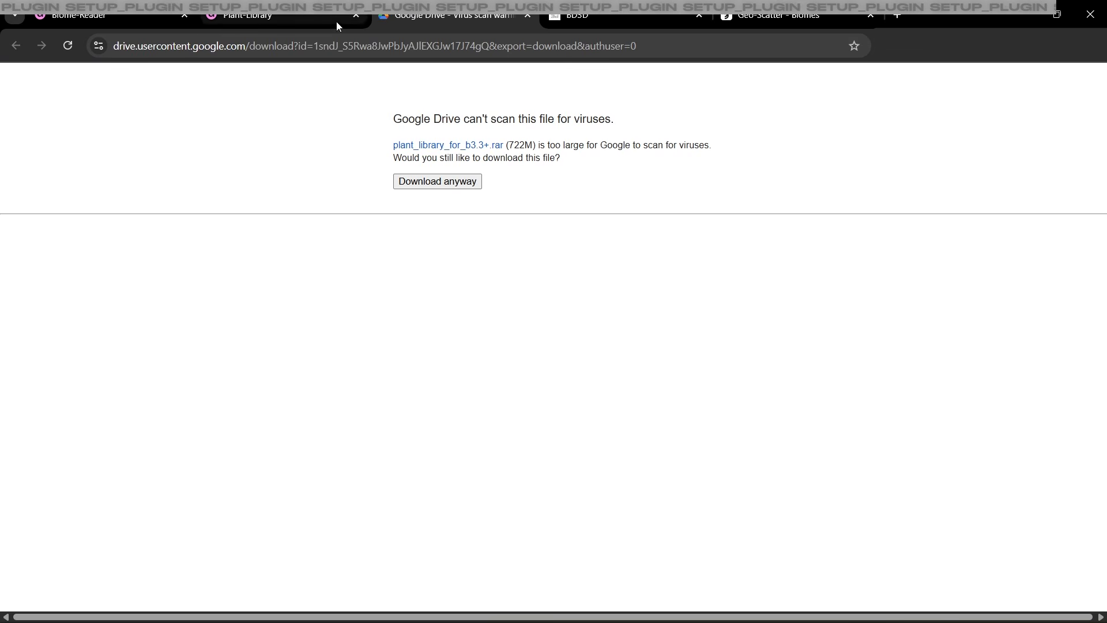
click(337, 22)
Look over the downloaded plug-in and library files in File Explorer's xtras folder and return to Blender.
key(alt+Tab)
drag(545, 310, 209, 212)
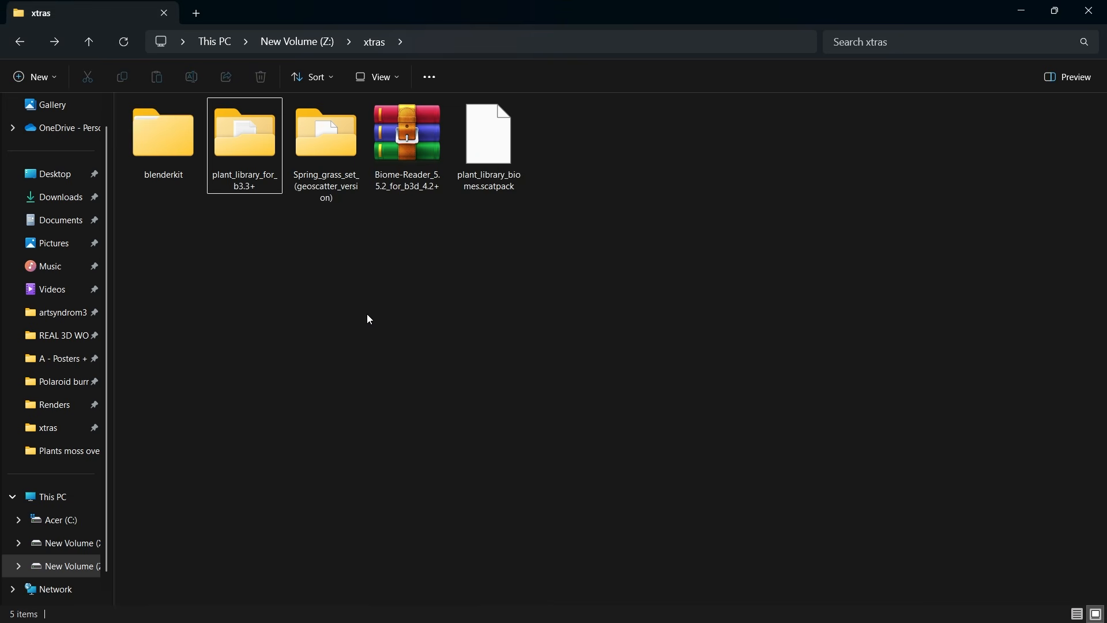
key(alt+Tab)
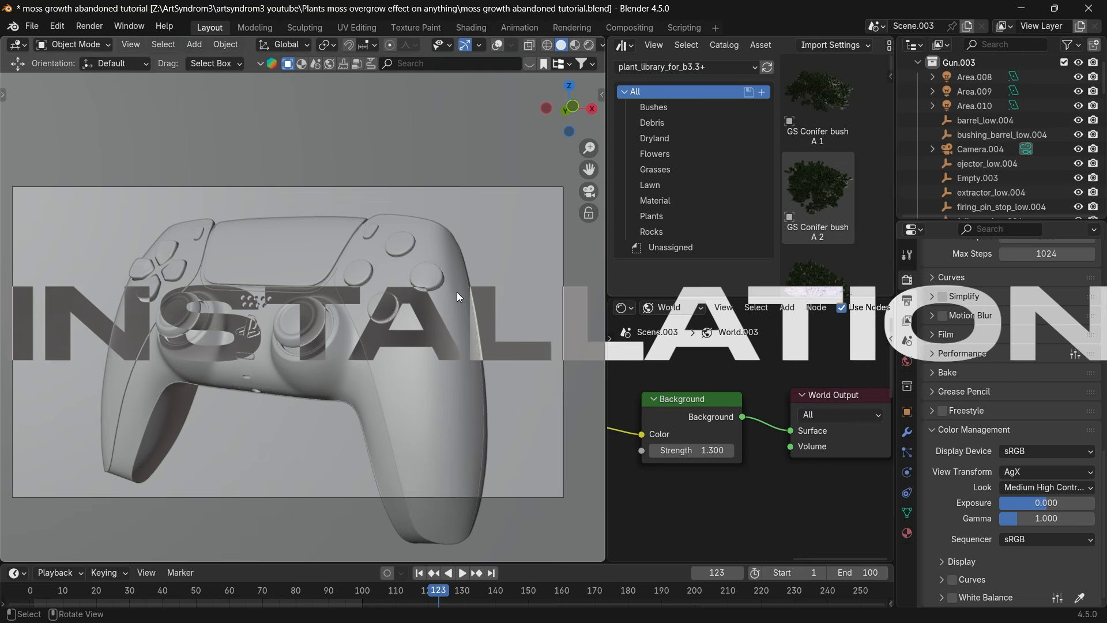
Try to install the Biome-Reader add-on from disk, choosing Biome-Reader_5.5.2_for_b3d_4.2+.zip in the xtras folder.
click(57, 27)
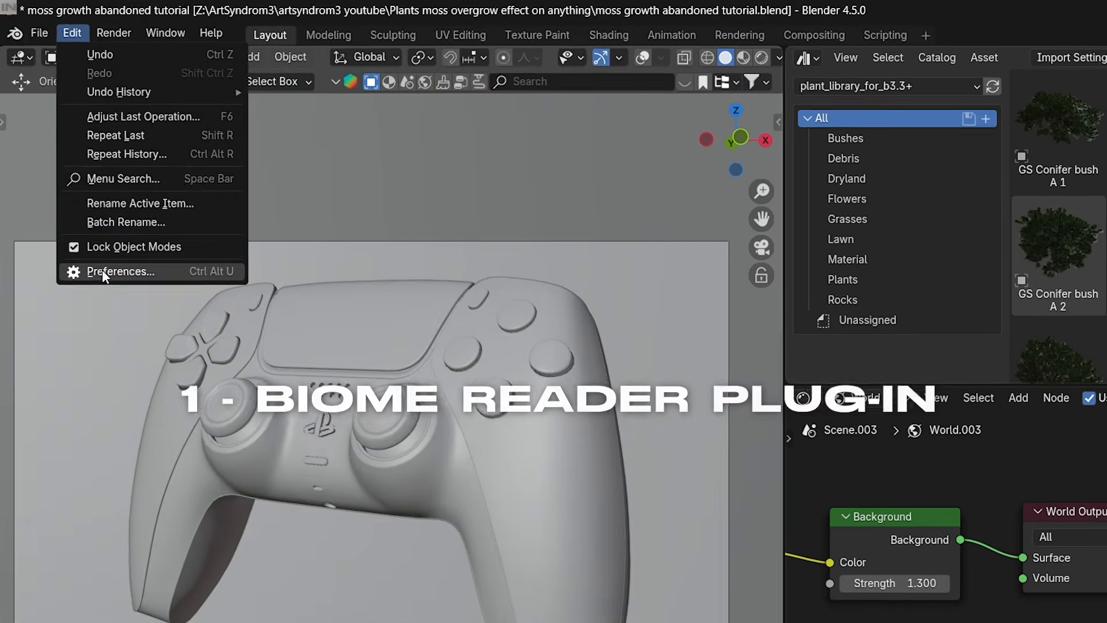
click(88, 210)
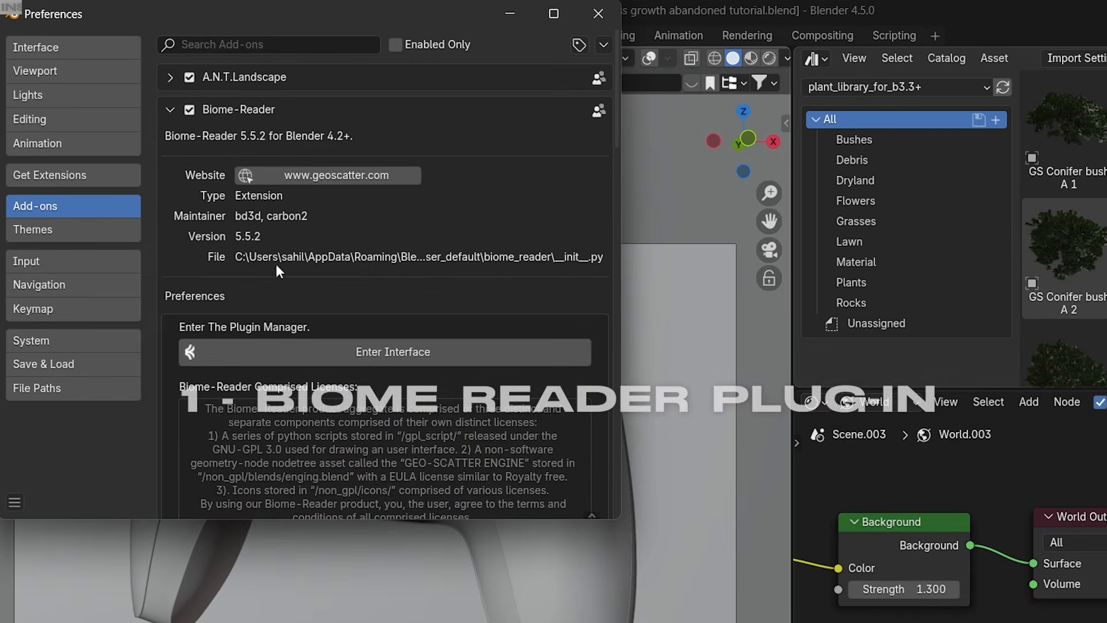
click(171, 110)
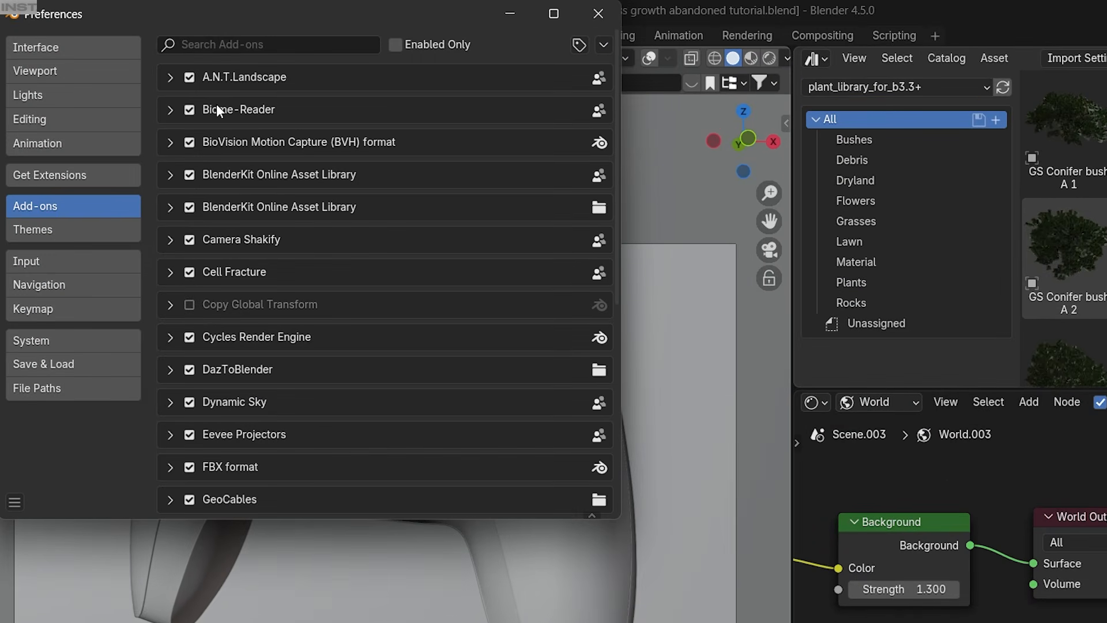
click(602, 45)
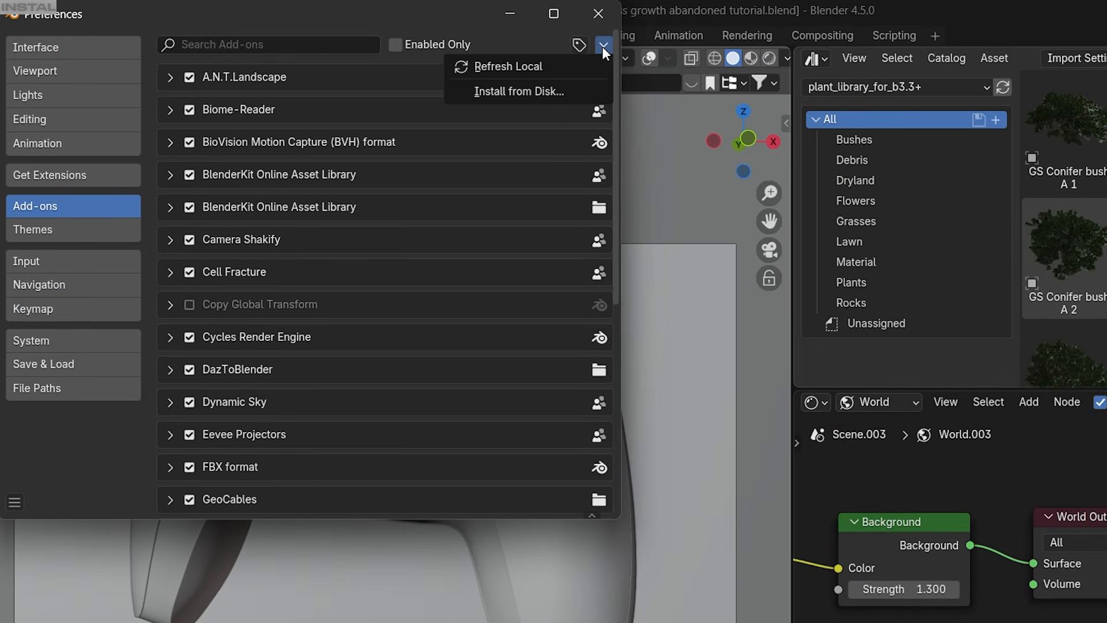
click(492, 91)
click(722, 141)
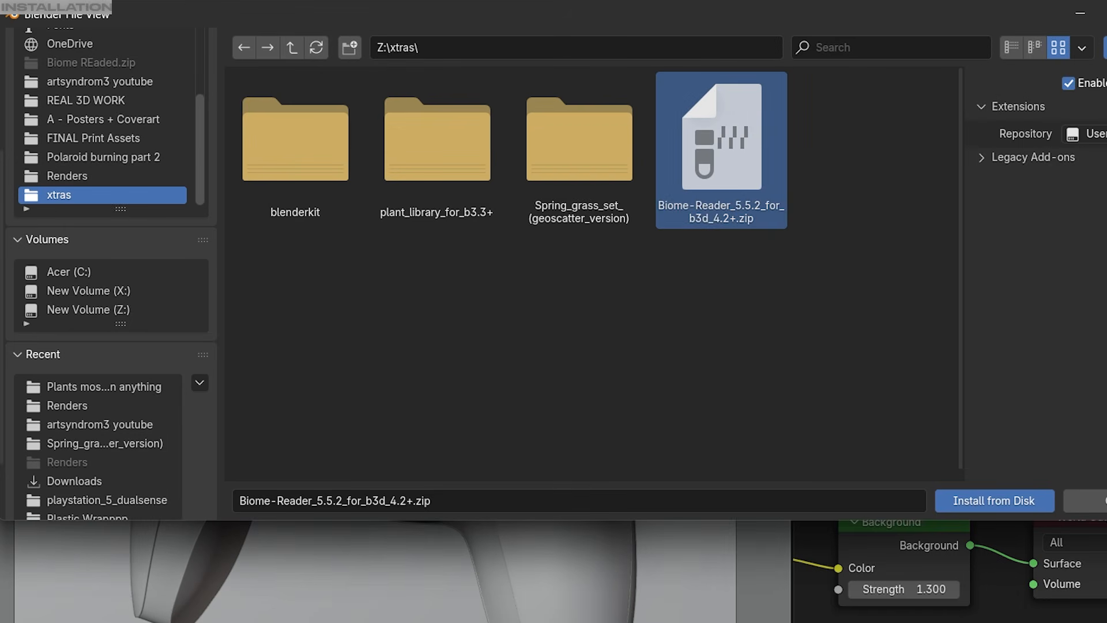
click(1100, 501)
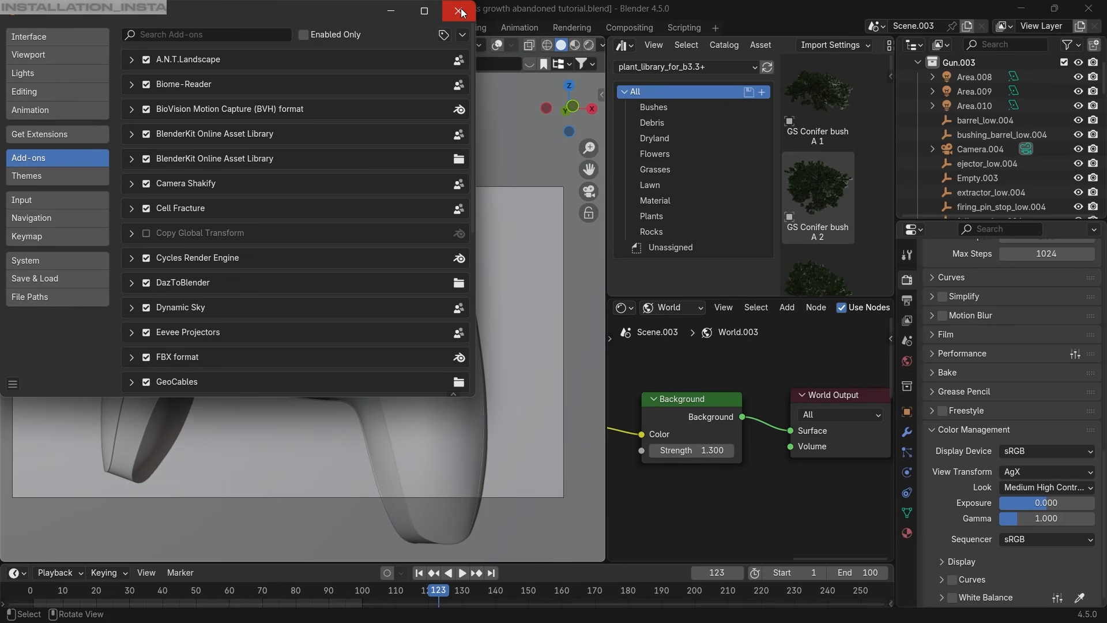
click(460, 11)
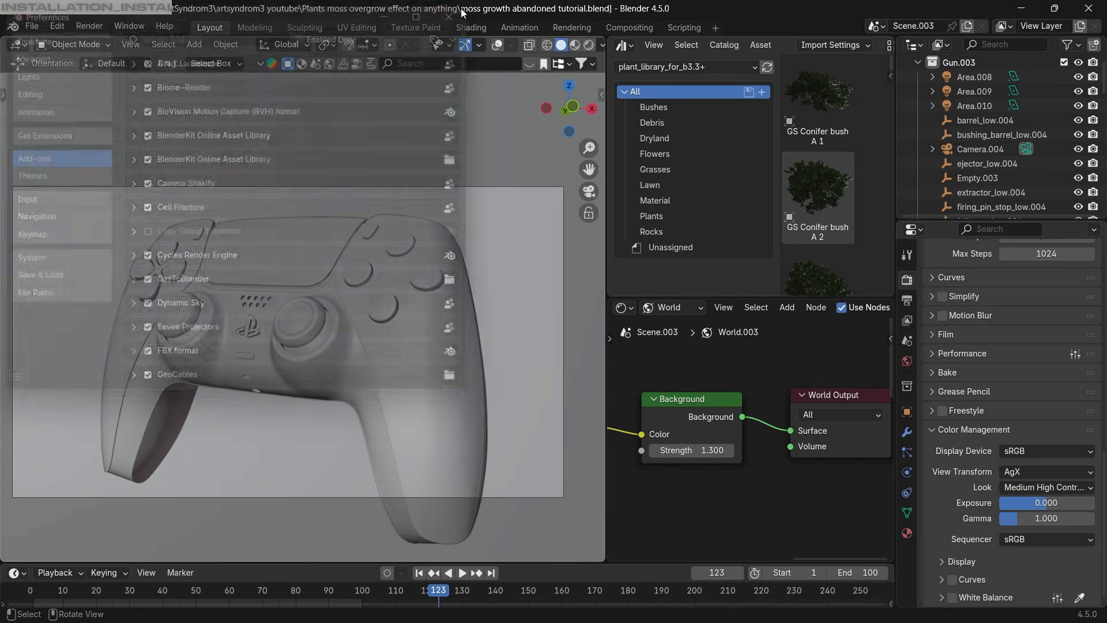
Reveal the Biome-Reader emitter information in the 3D viewport's sidebar and hide it again.
key(n)
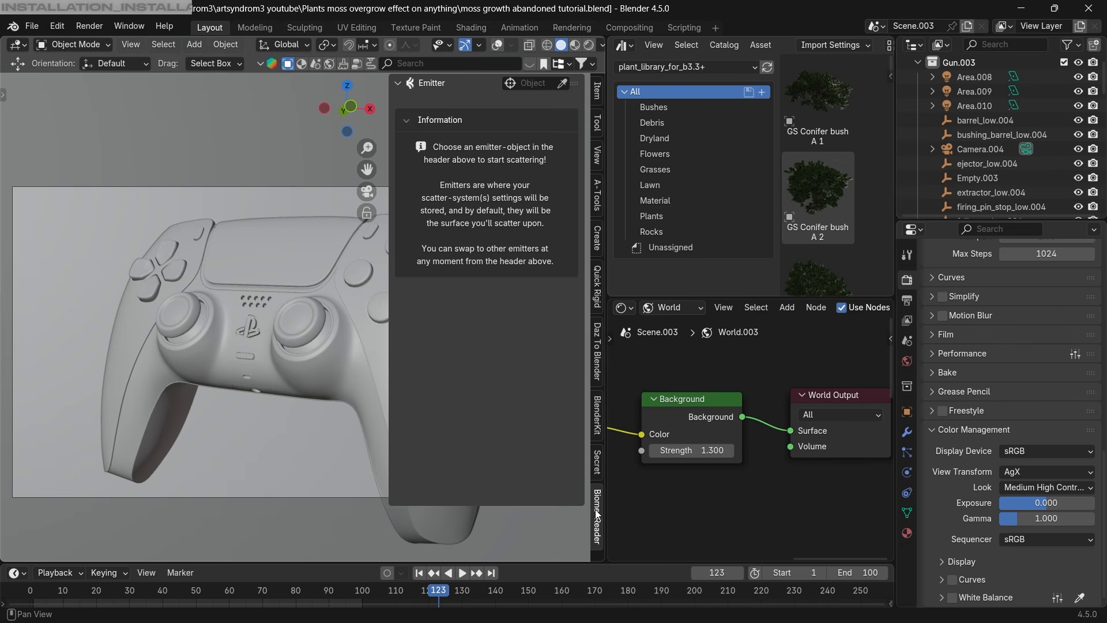
key(n)
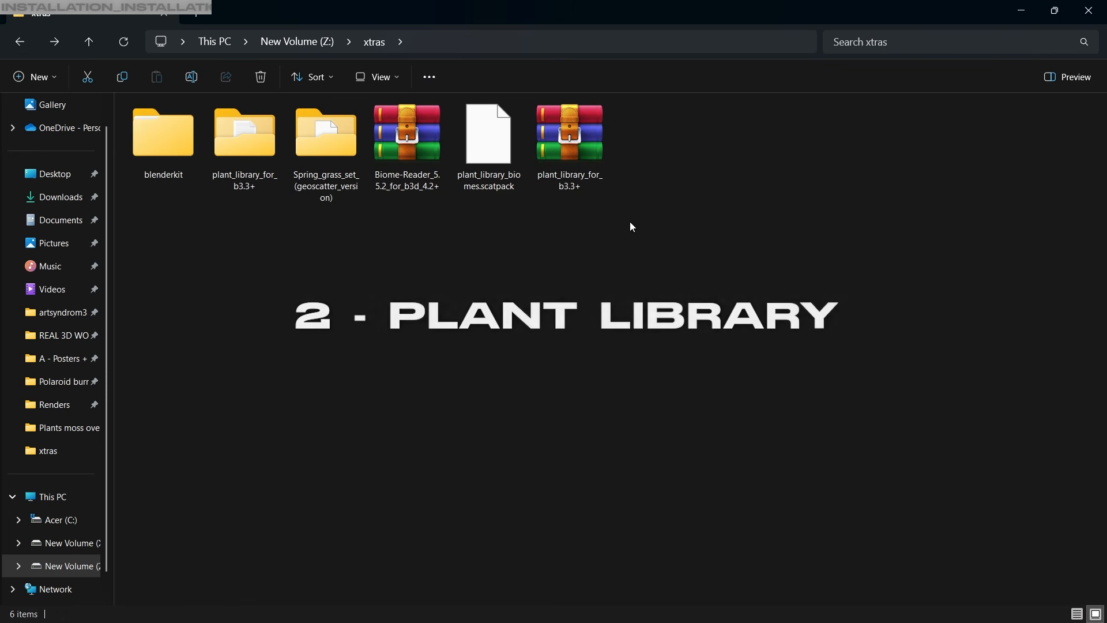
Check the WinRAR extraction options for the plant_library_for_b3.3+ archive, look inside the extracted folder and return to xtras.
right_click(569, 151)
mouse_move(631, 420)
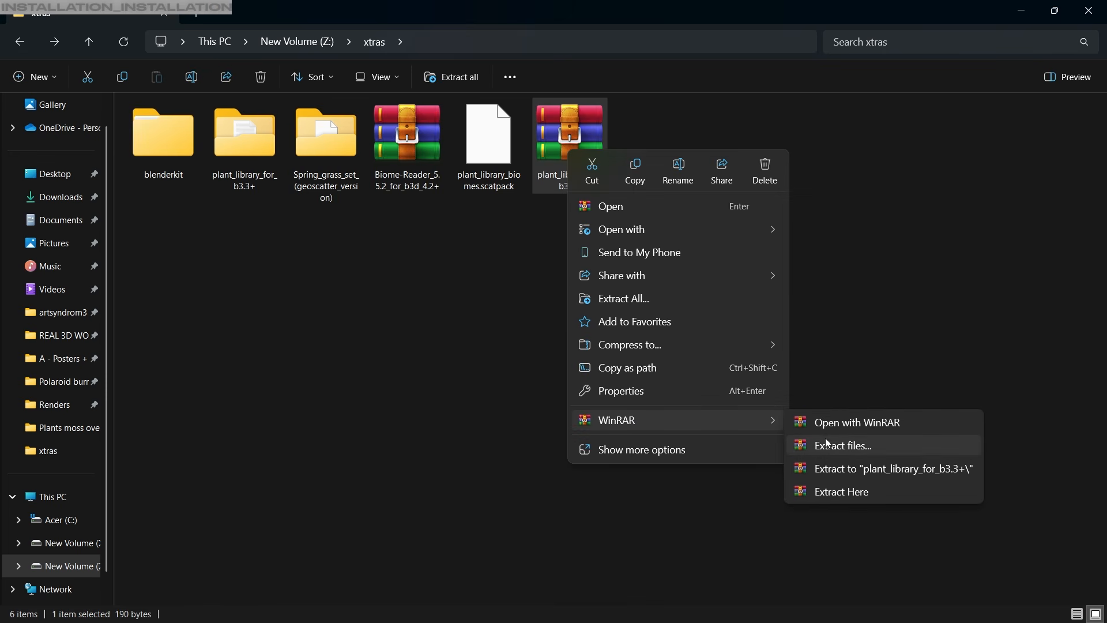
click(378, 316)
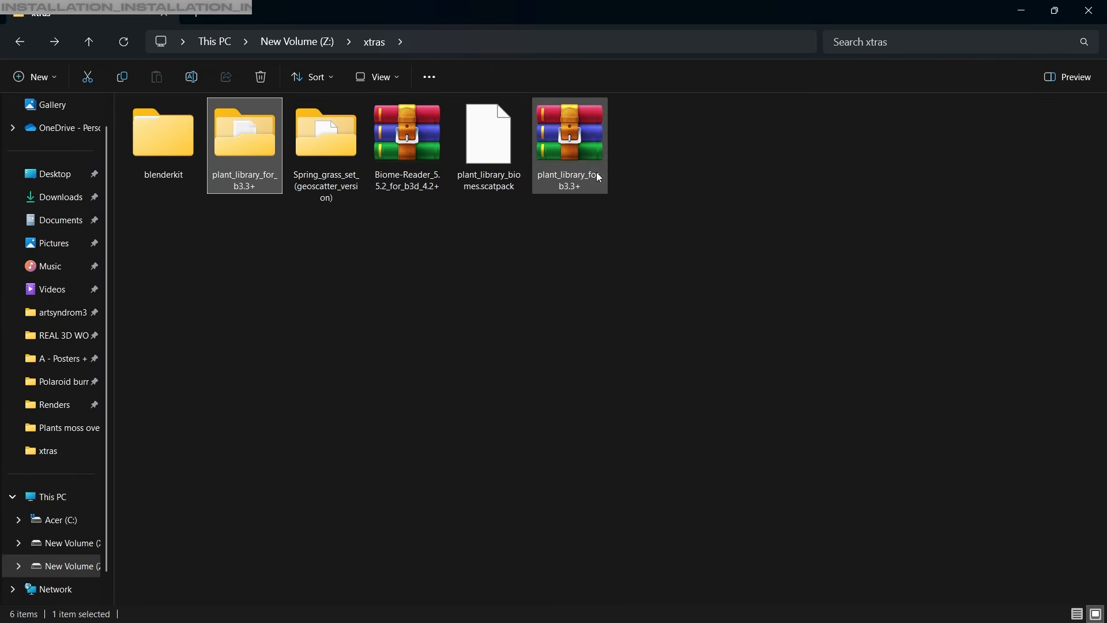
double_click(256, 155)
drag(288, 303, 231, 237)
click(19, 43)
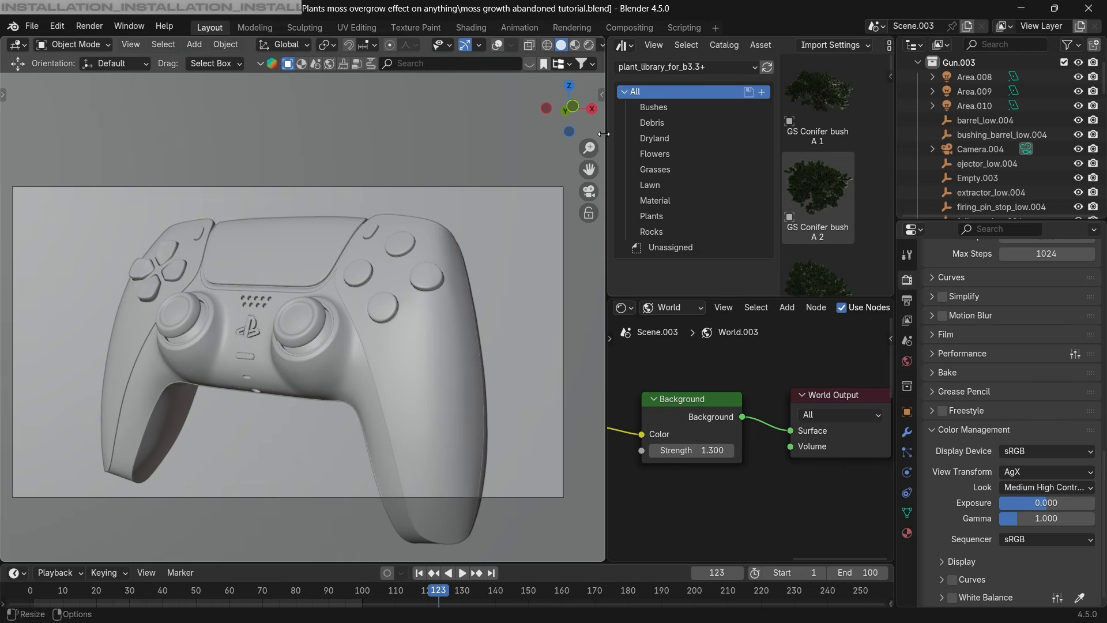
In Blender's file path preferences, inspect the asset library entries plant_library_for_b3.3+ and Spring_grass_set_(geoscatter_version).
click(57, 26)
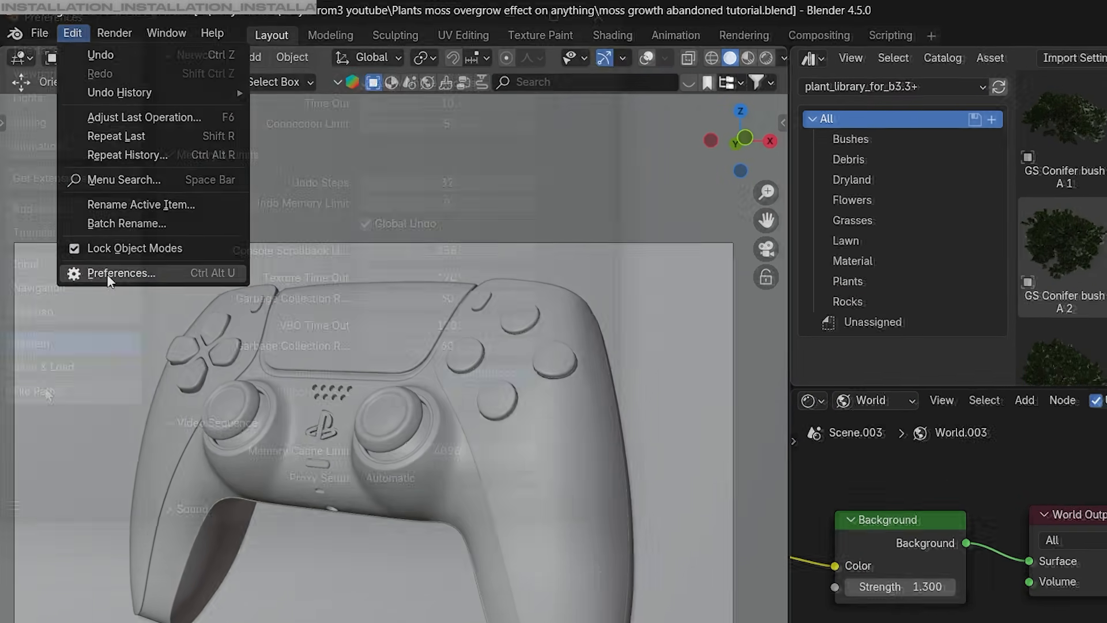
click(87, 206)
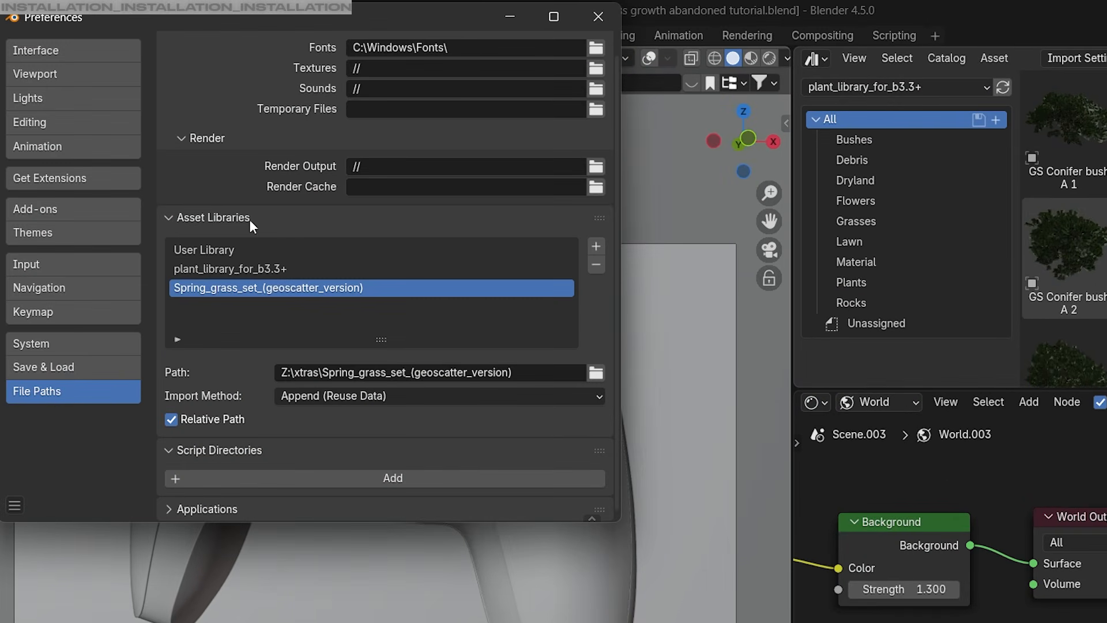
click(285, 270)
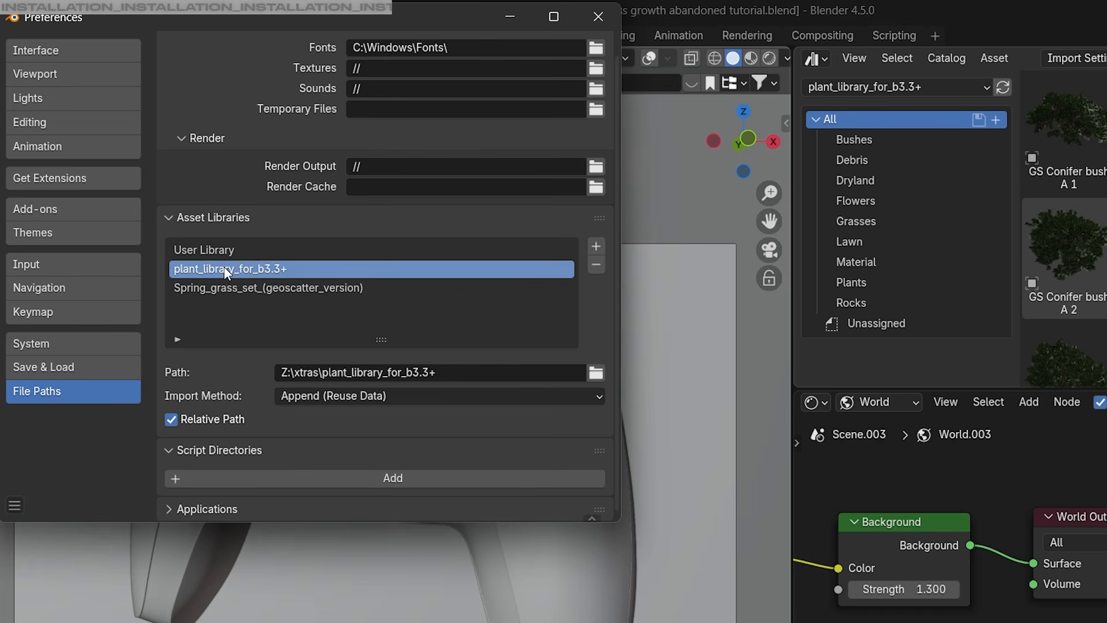
click(219, 286)
click(361, 273)
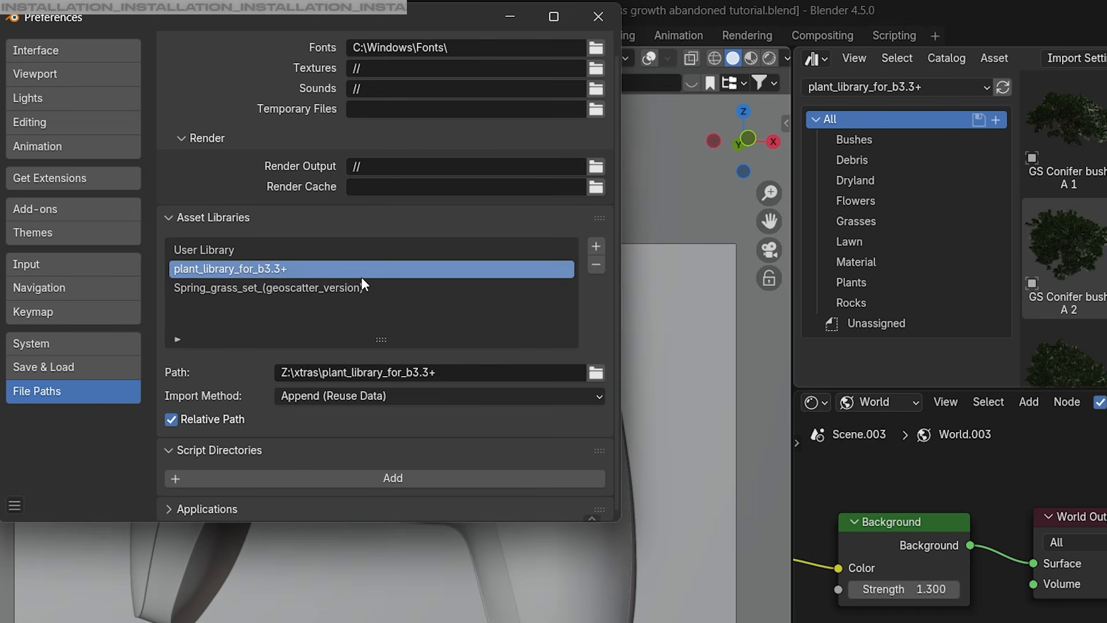
Try to add the plant_library_for_b3.3+ folder in xtras as an asset library and close the preferences.
click(594, 243)
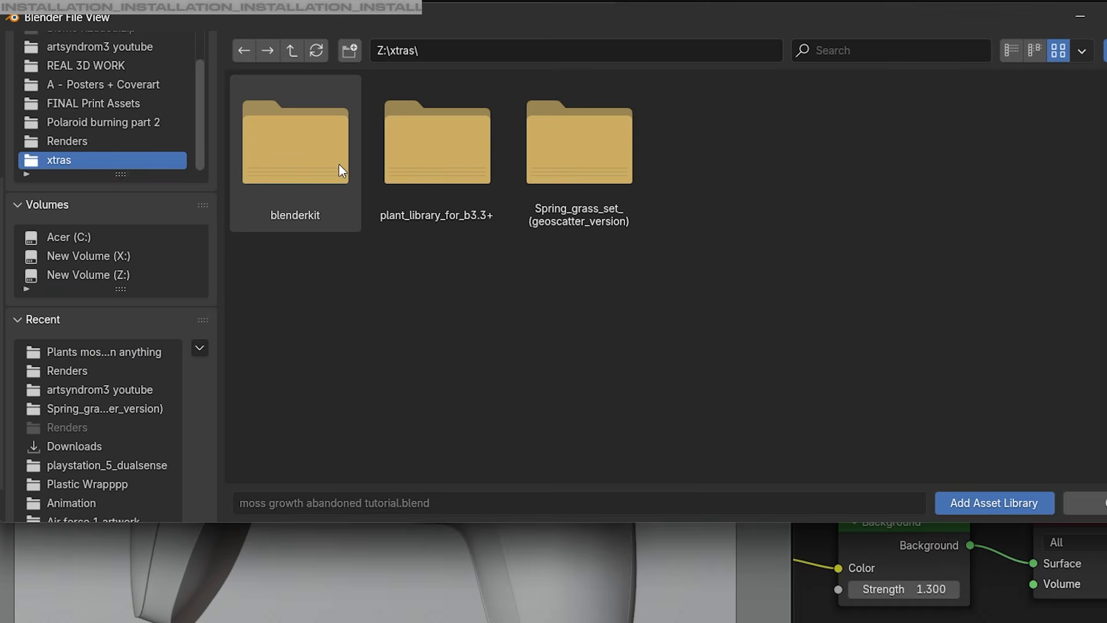
double_click(449, 159)
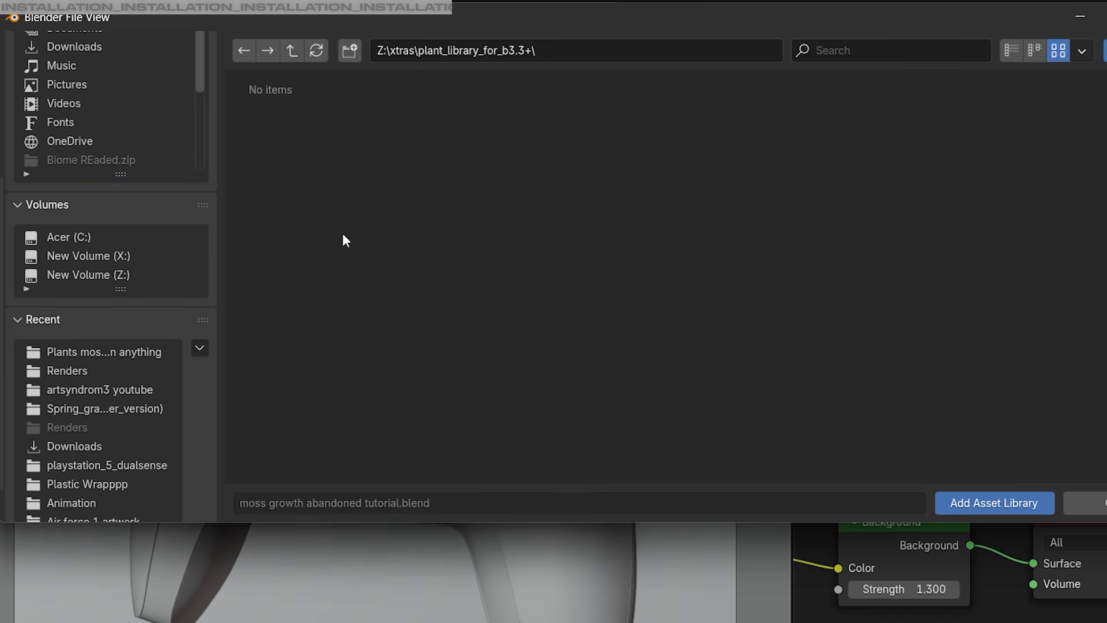
click(996, 500)
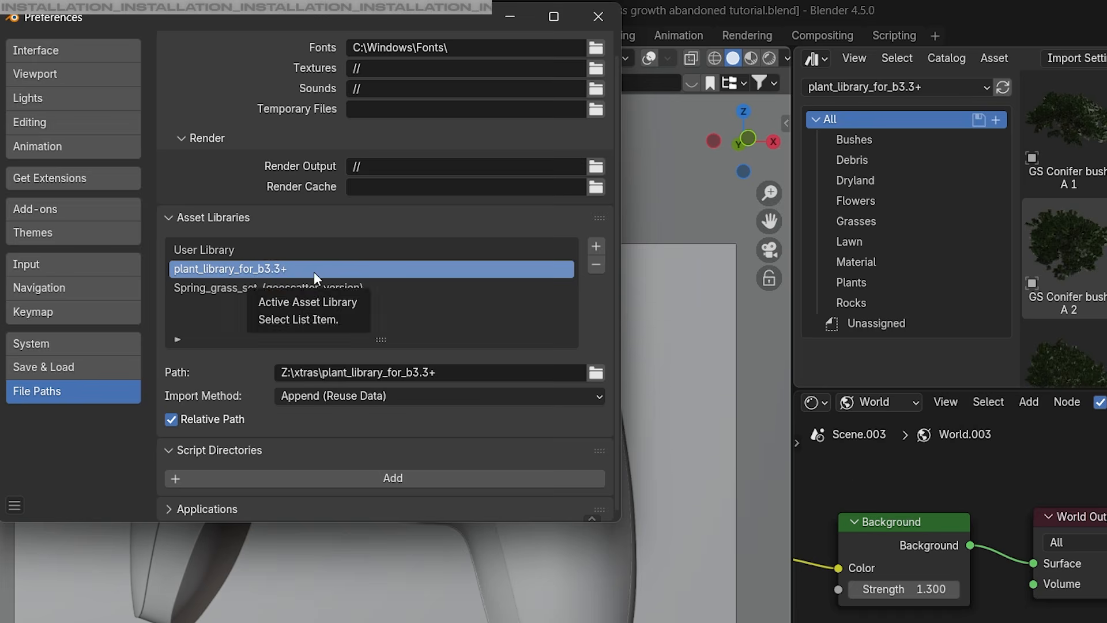
scroll(255, 294, up, 1)
click(598, 16)
Place the GS Deciduous bush A 1 asset from plant_library_for_b3.3+ on the controller and preview it in rendered shading.
click(624, 46)
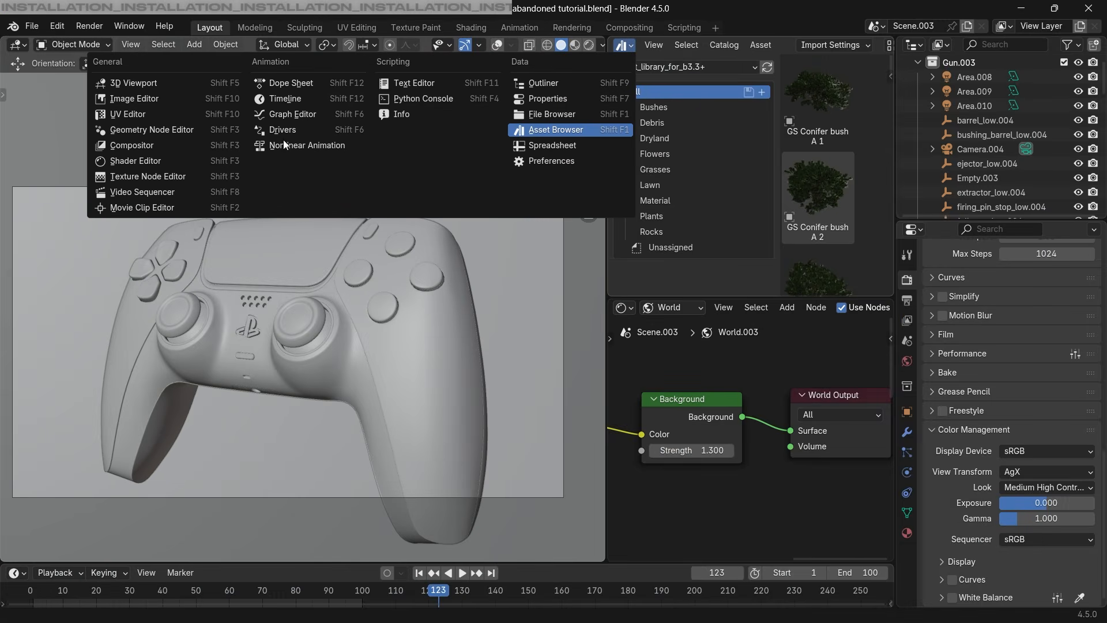
click(670, 68)
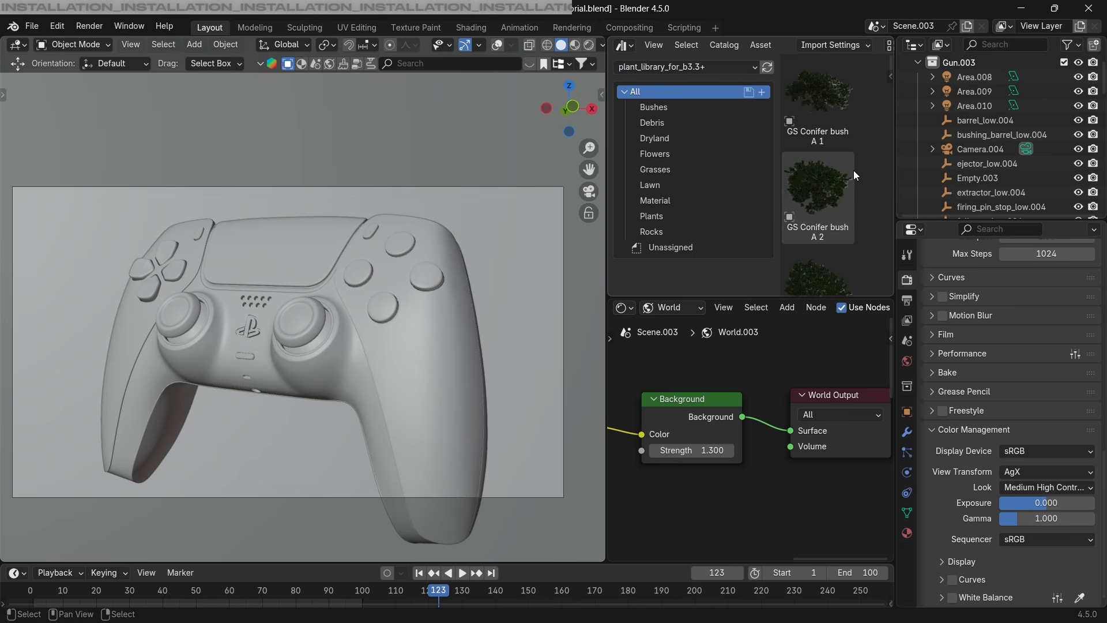
scroll(865, 162, down, 4)
scroll(873, 156, down, 5)
drag(825, 175, 437, 348)
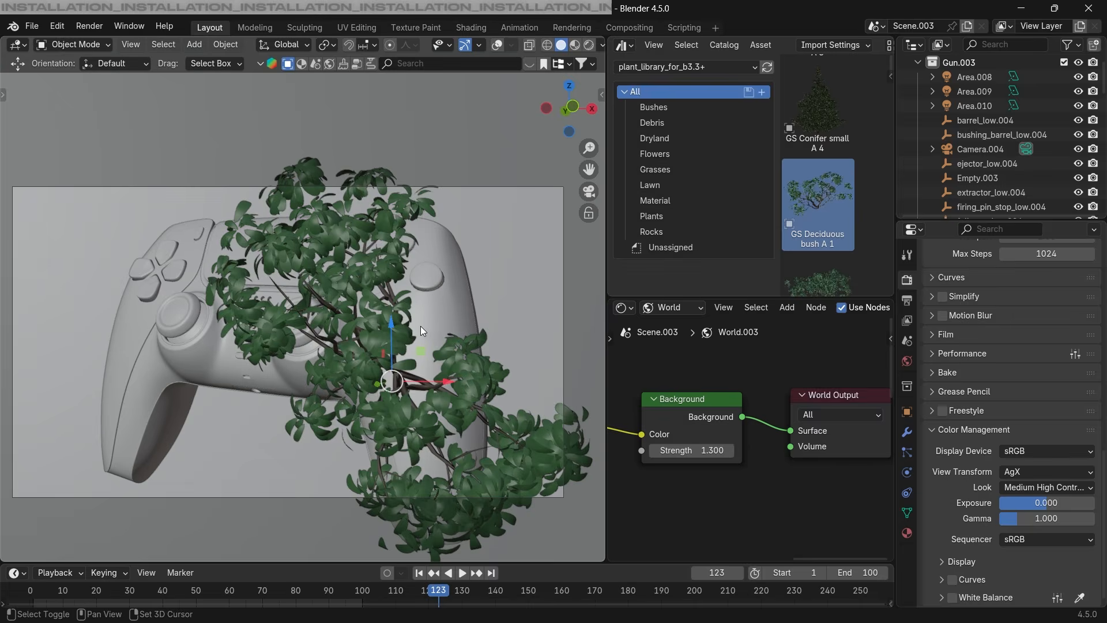
key(shift+z)
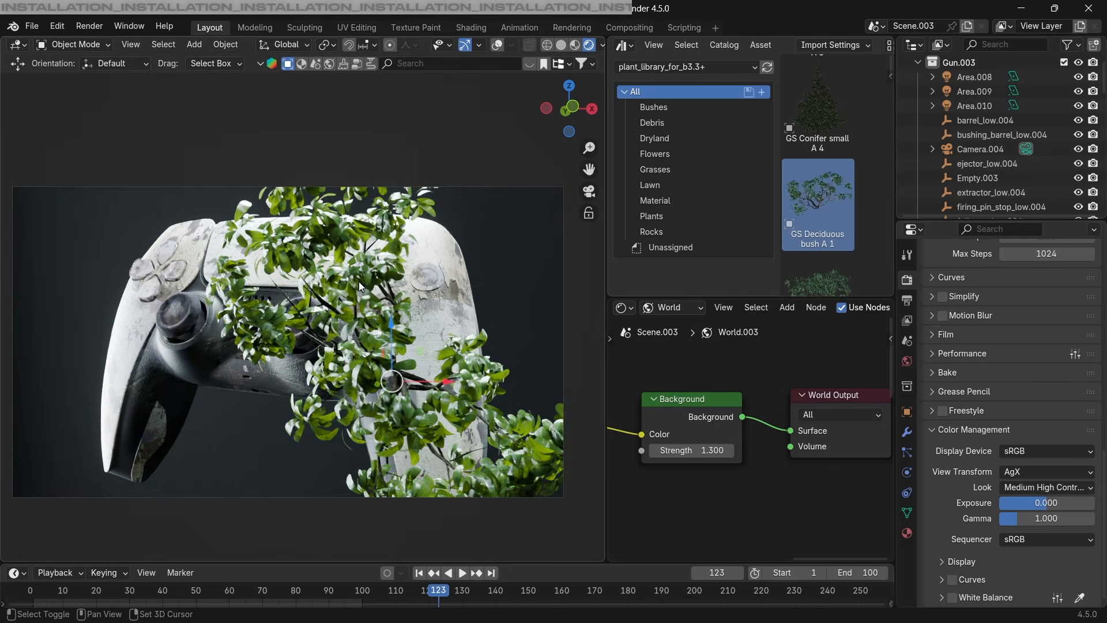
key(shift+z)
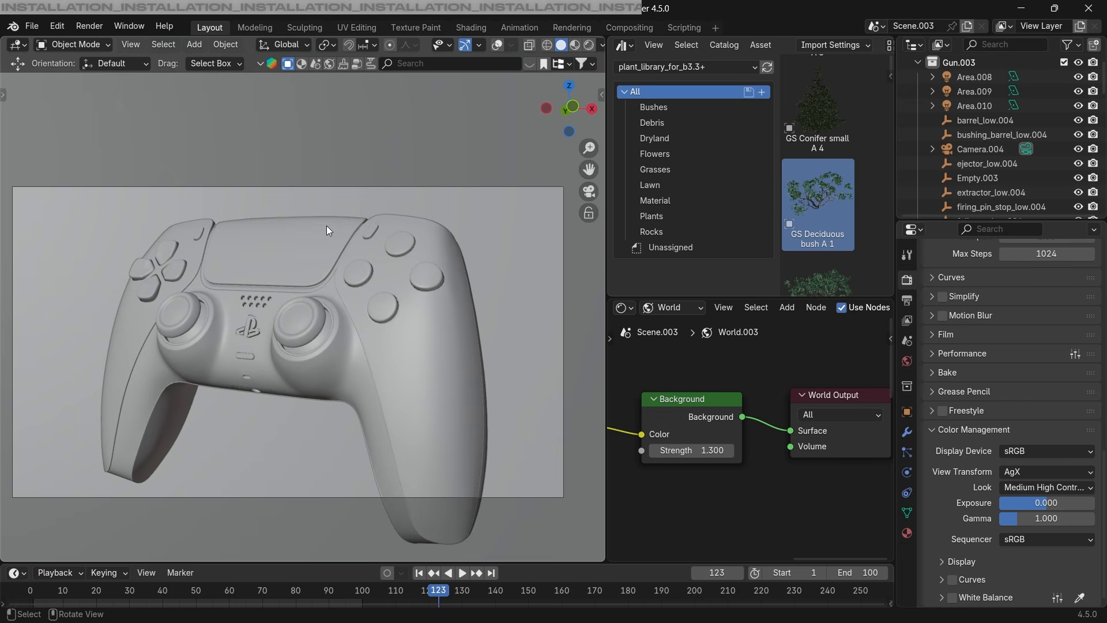
Pick the controller body in the viewport as the Biome-Reader emitter object.
key(n)
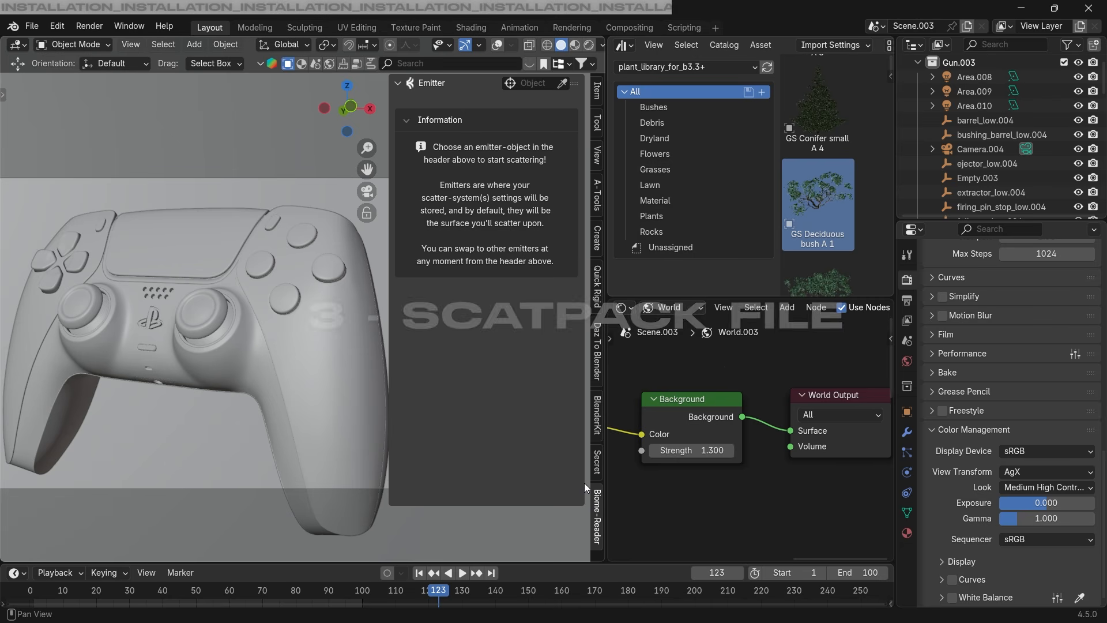
click(563, 84)
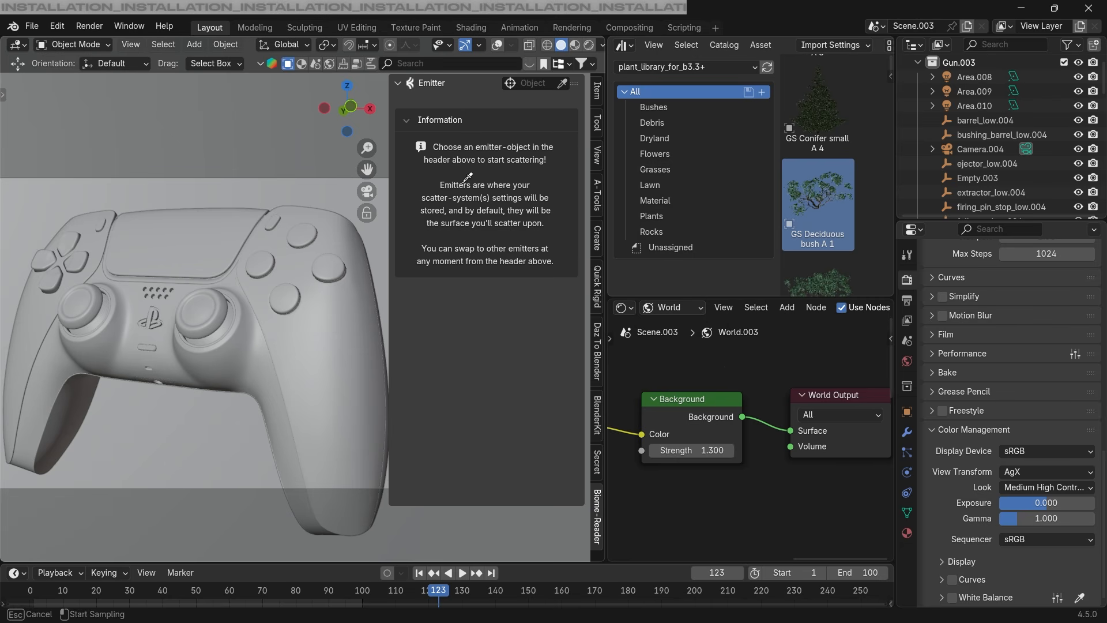
click(304, 262)
scroll(186, 263, down, 2)
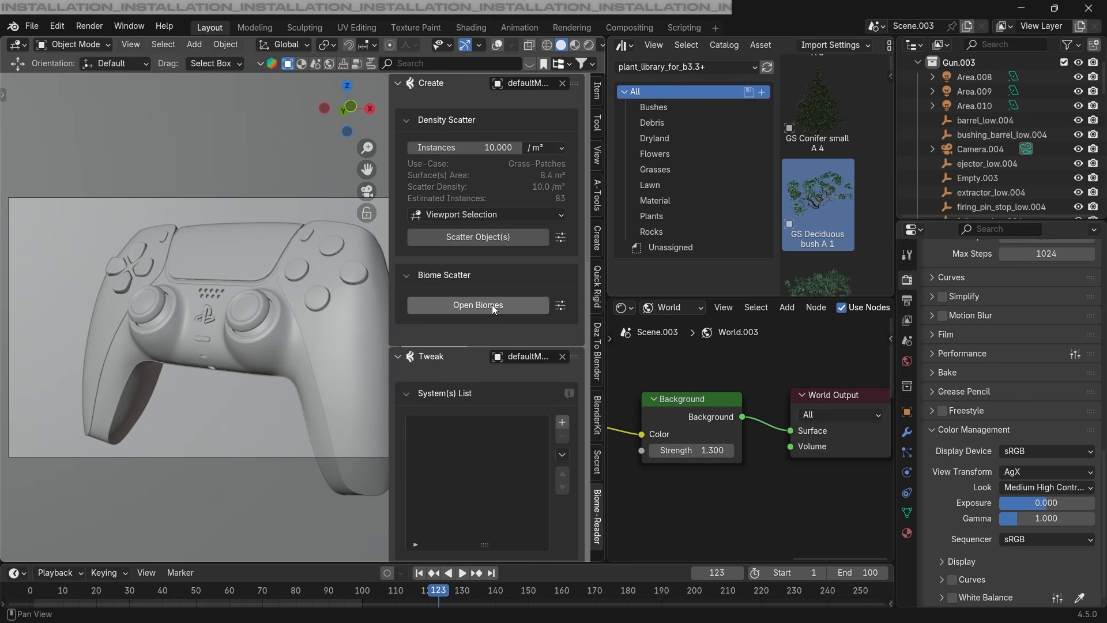
Open the Biome-Reader biome library and browse the available biomes.
click(493, 304)
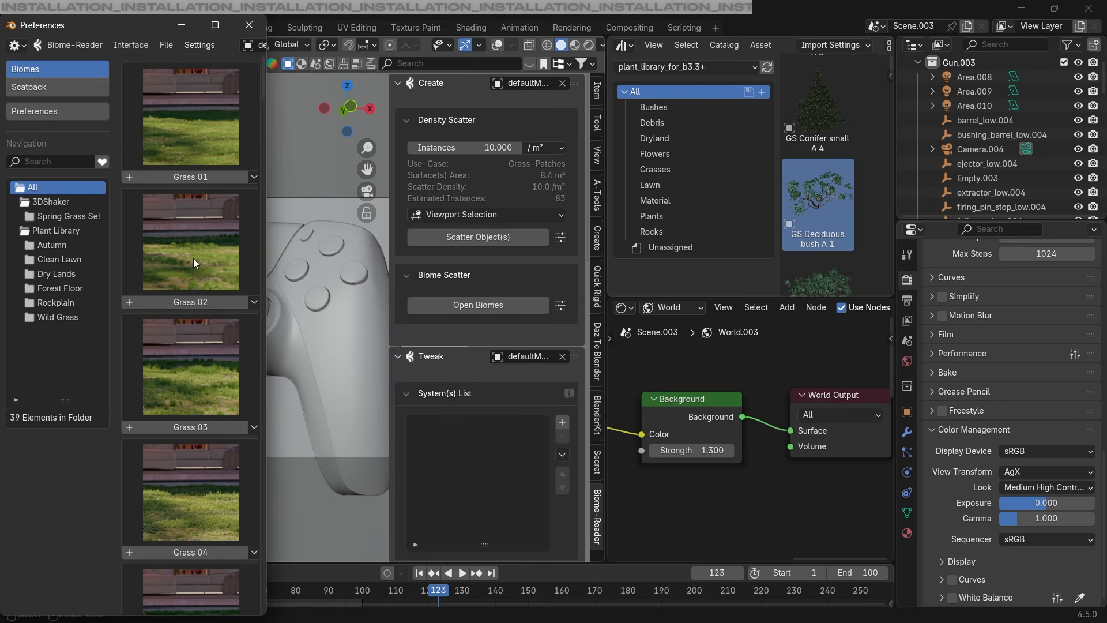
scroll(221, 281, down, 5)
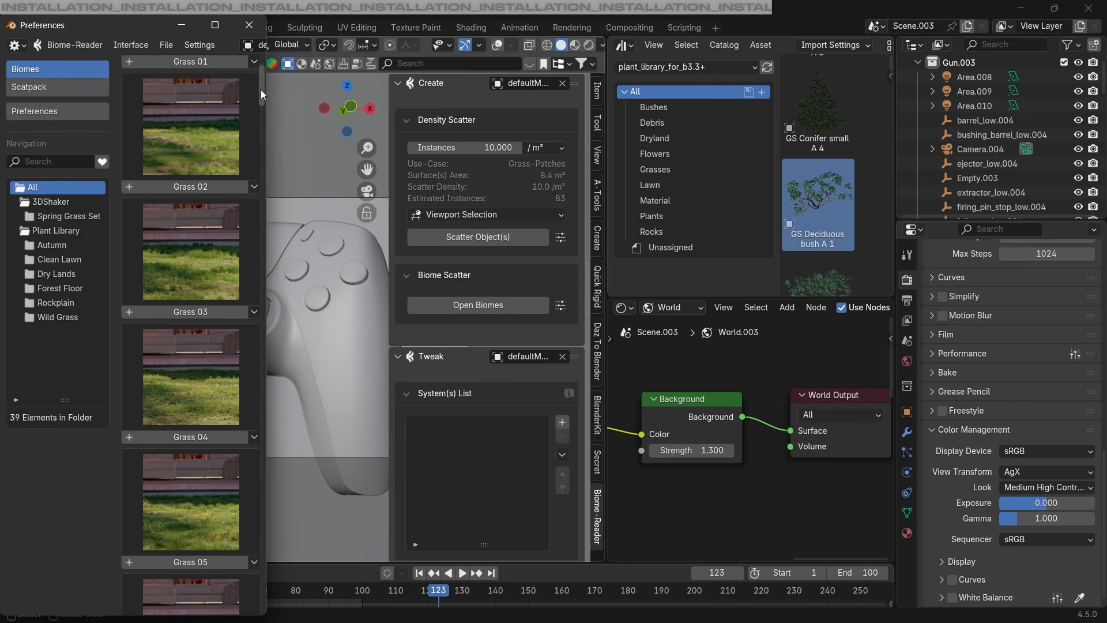
mouse_move(261, 89)
mouse_down()
mouse_move(240, 373)
mouse_move(245, 81)
mouse_move(304, 93)
mouse_move(275, 92)
mouse_up()
scroll(191, 117, up, 1)
Start a Biome-Reader package installation and select plant_library_biomes.scatpack in the xtras folder.
click(60, 46)
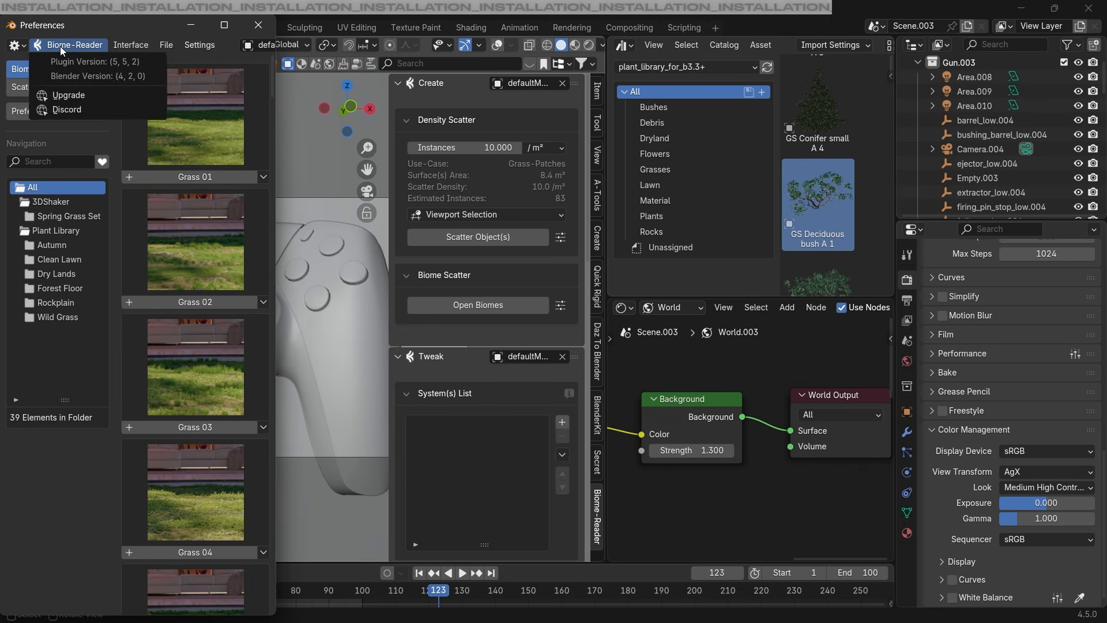
click(155, 45)
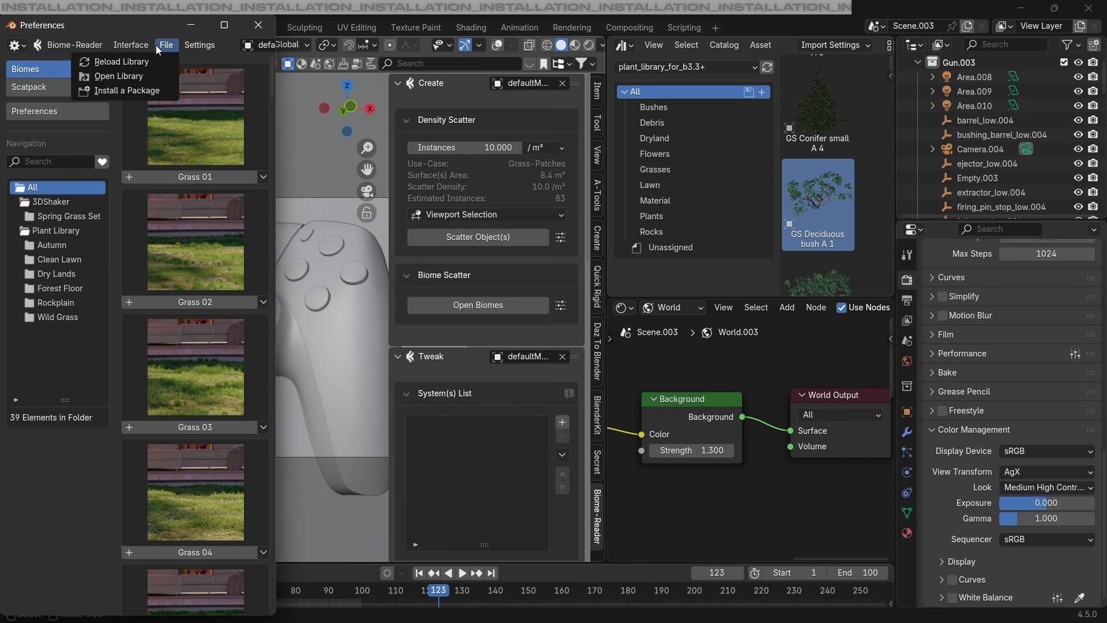
click(137, 90)
click(656, 217)
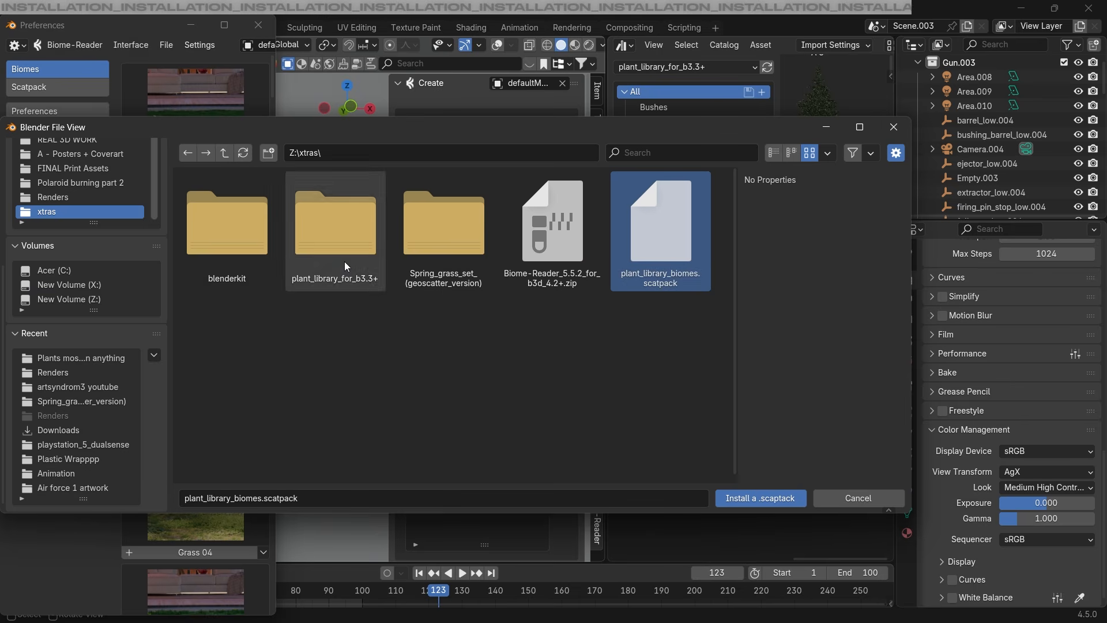
Select the 3dshaker spring grass scatpack in the Spring_grass_set folder, reselect plant_library_biomes.scatpack in xtras, and cancel the installation.
double_click(462, 241)
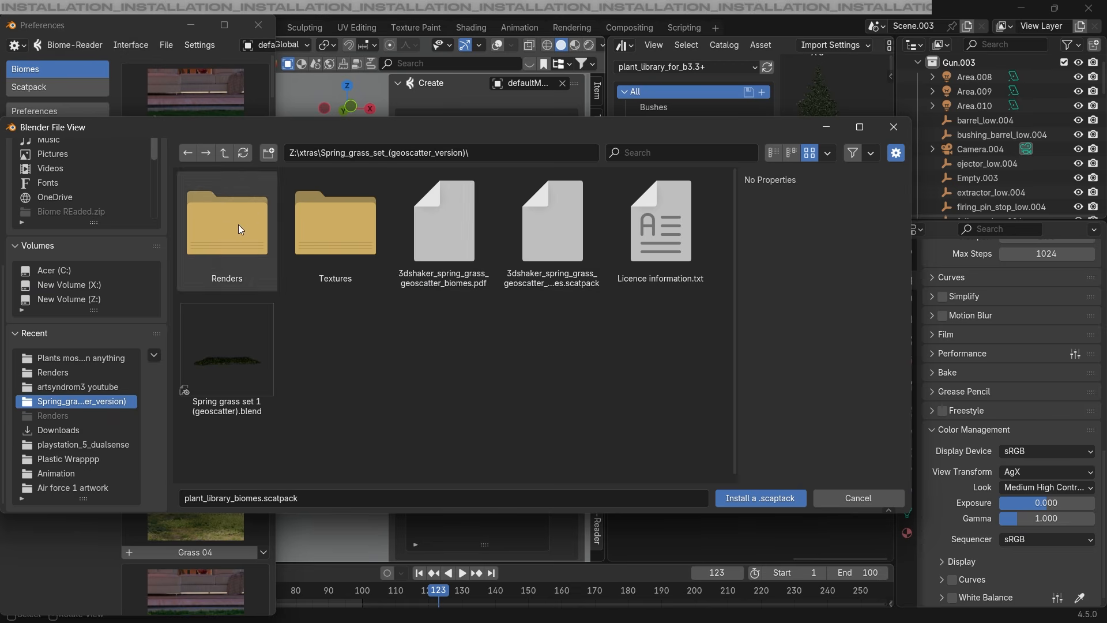
click(571, 283)
click(233, 153)
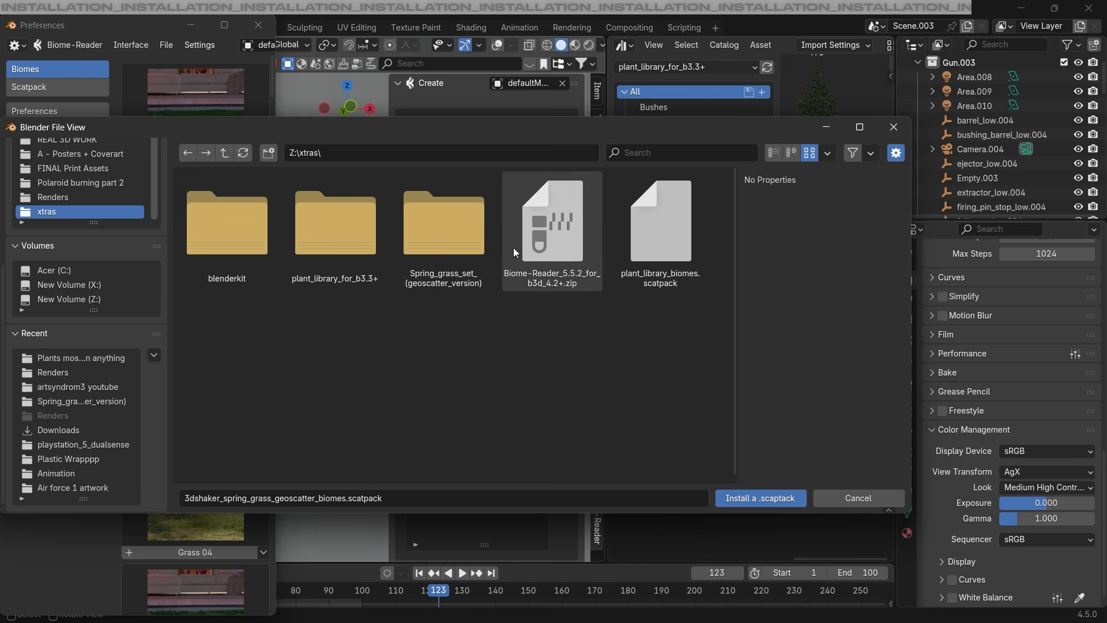
click(658, 247)
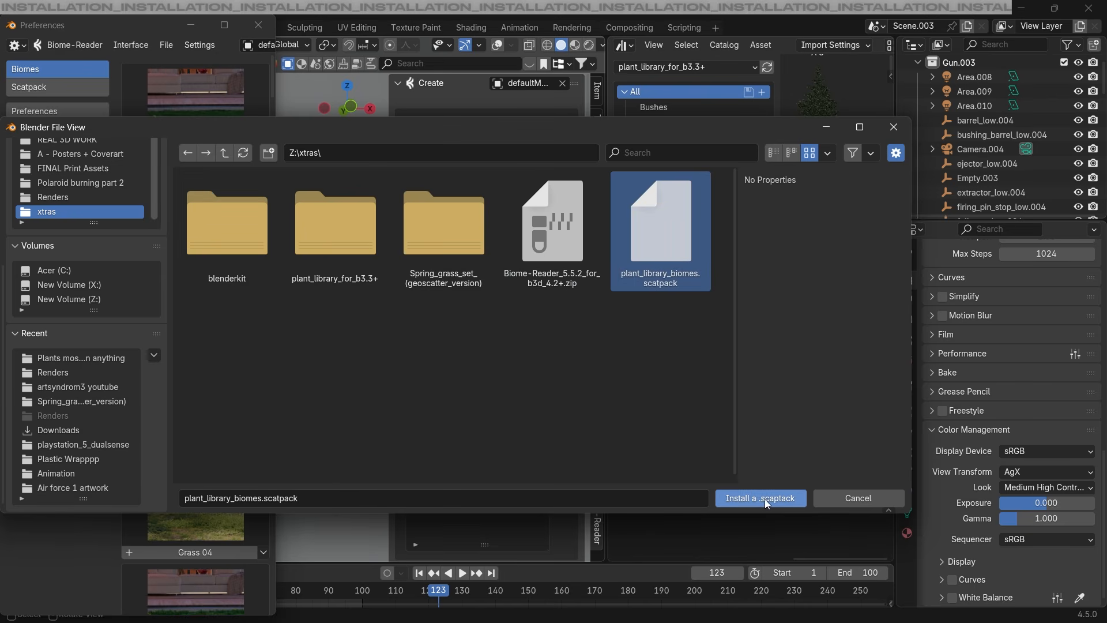
click(860, 500)
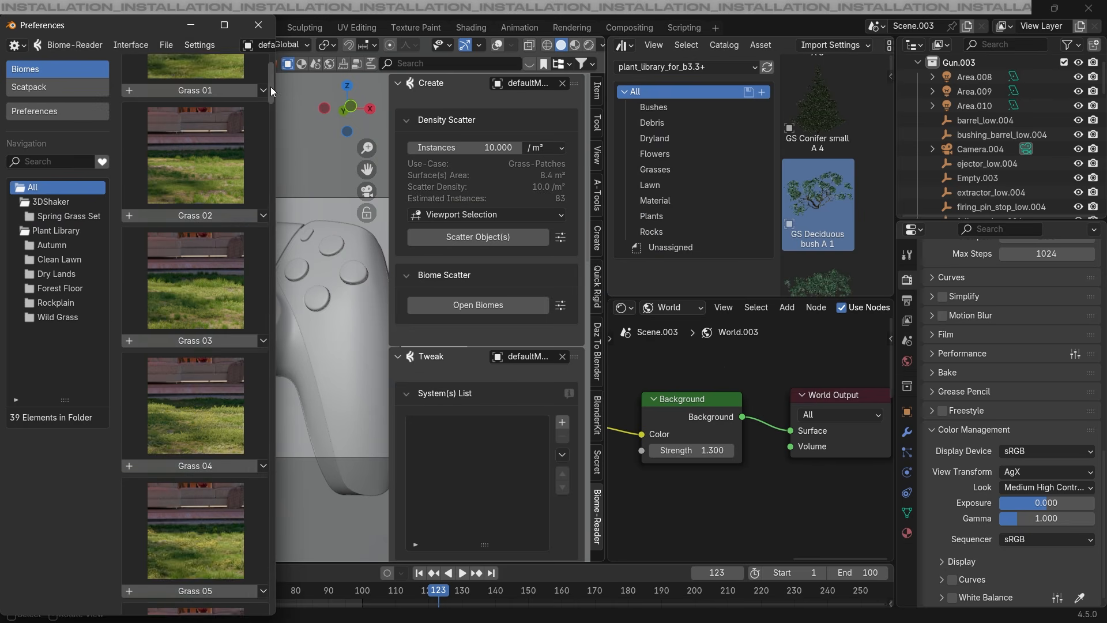
Look over the biome list and briefly reveal the Biome-Reader settings in the 3D viewport's sidebar.
drag(264, 183, 271, 251)
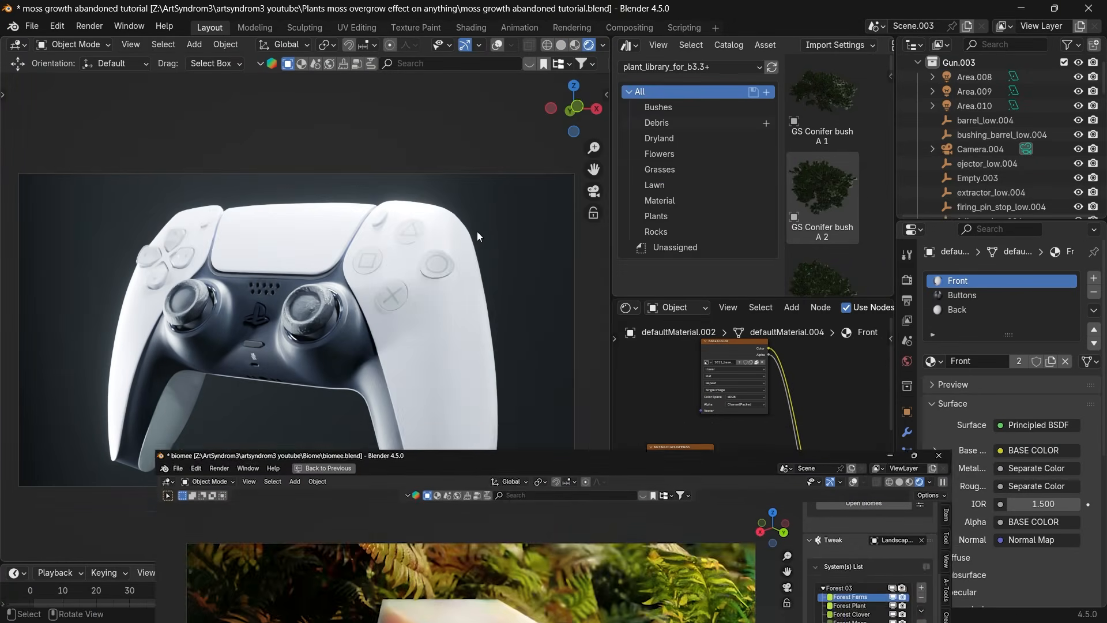
key(n)
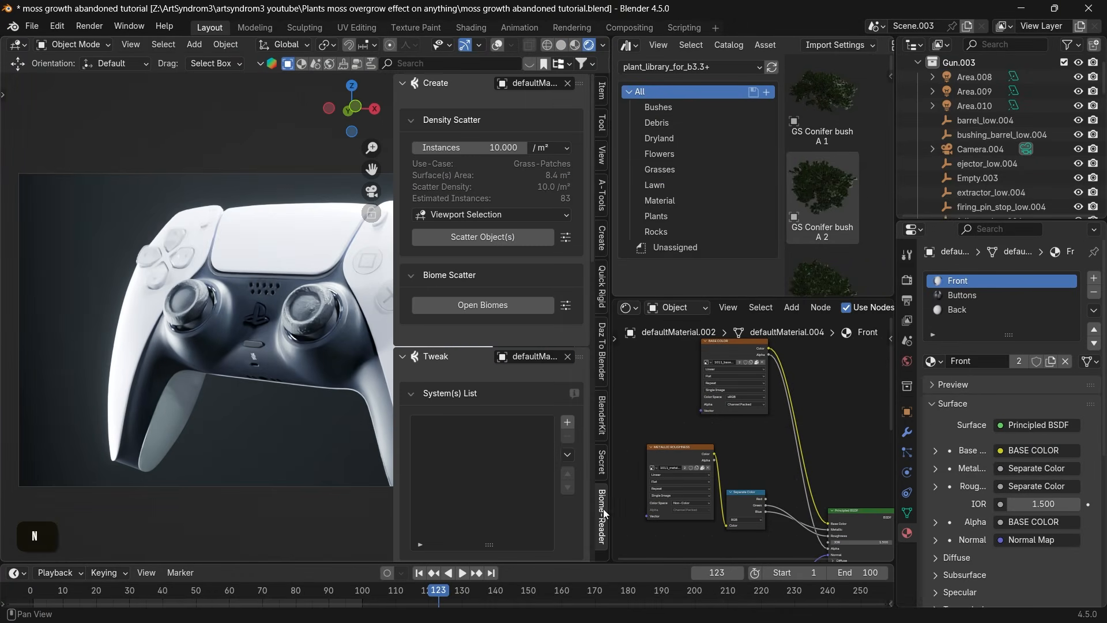
key(n)
Select the controller and move the Front material's BASE COLOR texture node down to just above the Separate Color node.
key(a)
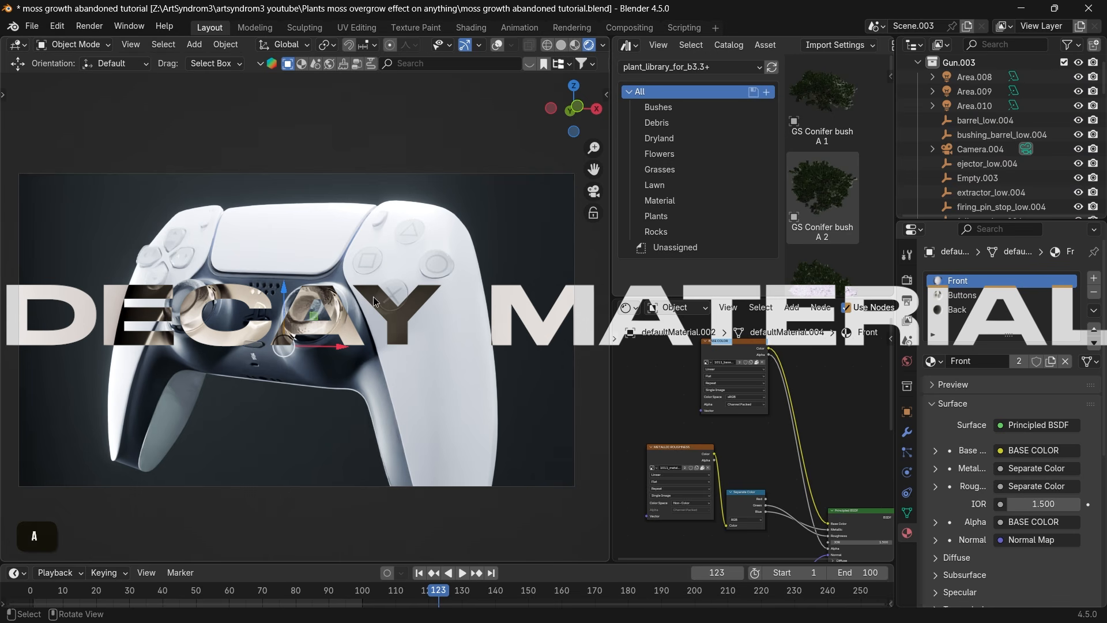
middle_drag(735, 426, 737, 406)
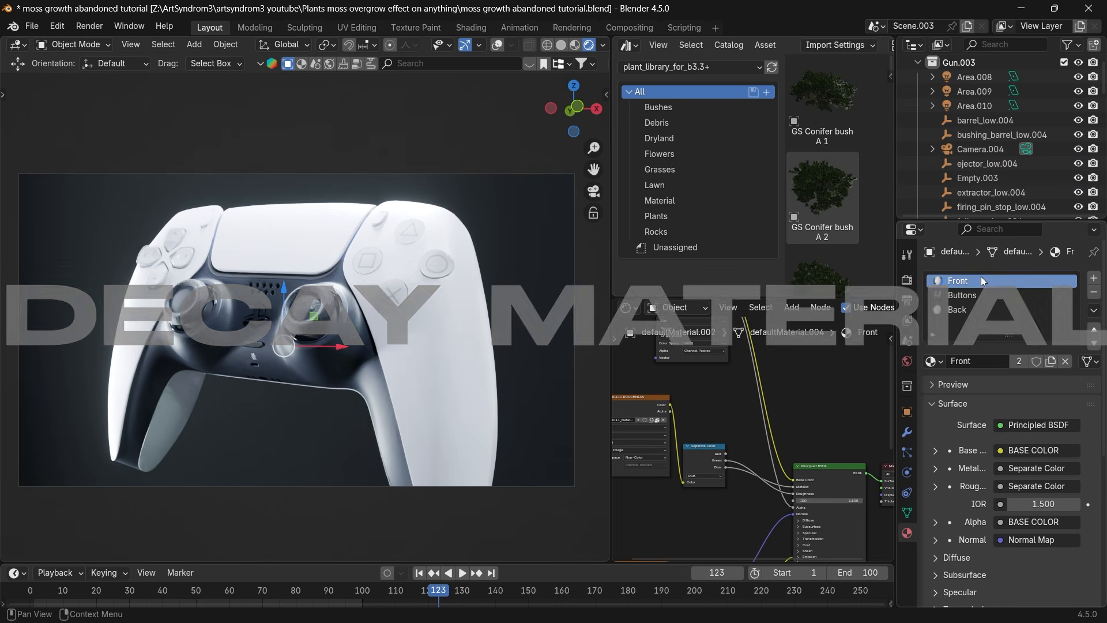
scroll(755, 452, down, 2)
middle_drag(708, 349, 738, 396)
click(737, 360)
key(g)
click(769, 419)
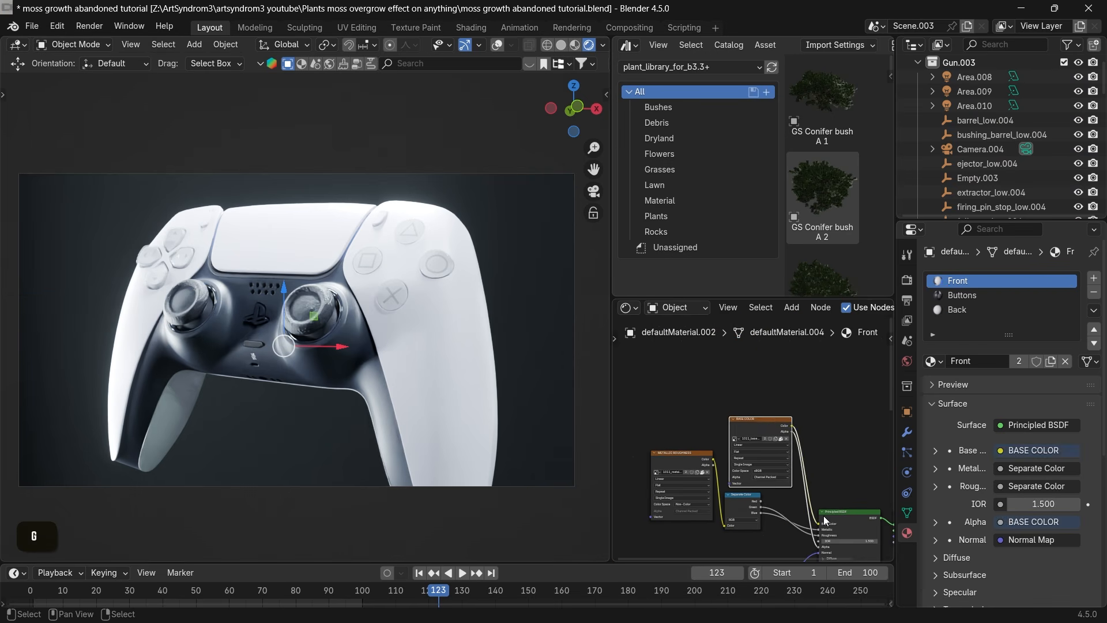
Cut and restore the texture link into the Principled BSDF's Base Color, and move the BASE COLOR node well above the other nodes.
scroll(818, 490, up, 3)
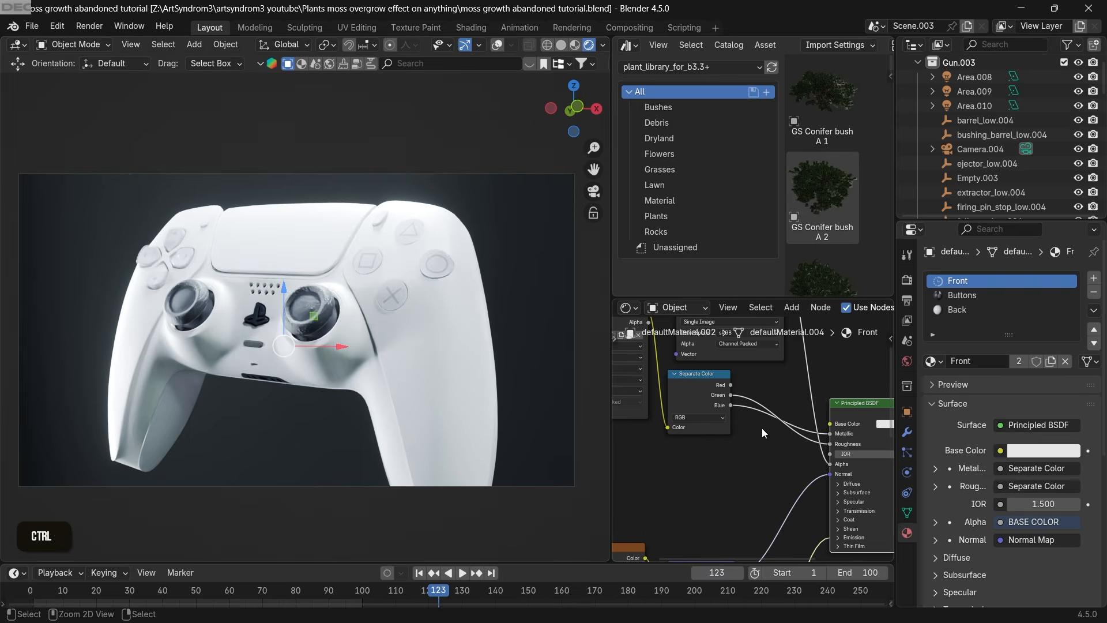
key(ctrl+z)
scroll(765, 423, down, 3)
middle_drag(770, 381, 786, 472)
key(g)
right_click(722, 376)
click(740, 396)
key(g)
click(695, 324)
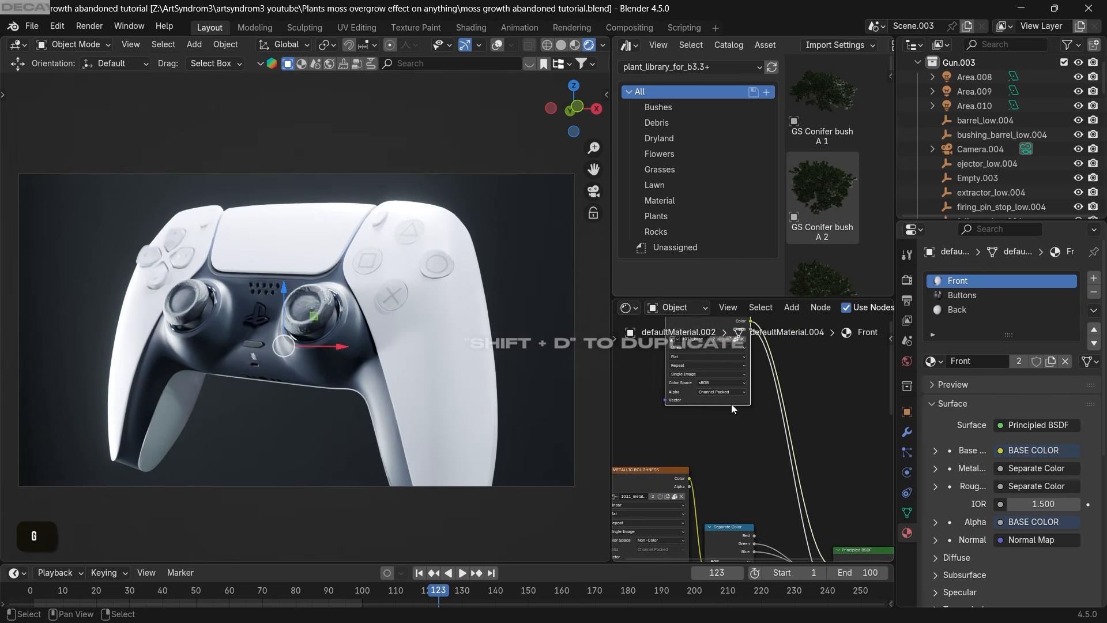
Duplicate the BASE COLOR image texture node and place the copy beside the original, above the METALLIC ROUGHNESS node.
scroll(779, 403, down, 4)
click(794, 377)
scroll(805, 384, up, 1)
middle_drag(811, 391, 832, 435)
click(742, 387)
middle_drag(742, 387, 807, 351)
scroll(806, 351, up, 2)
key(shift+d)
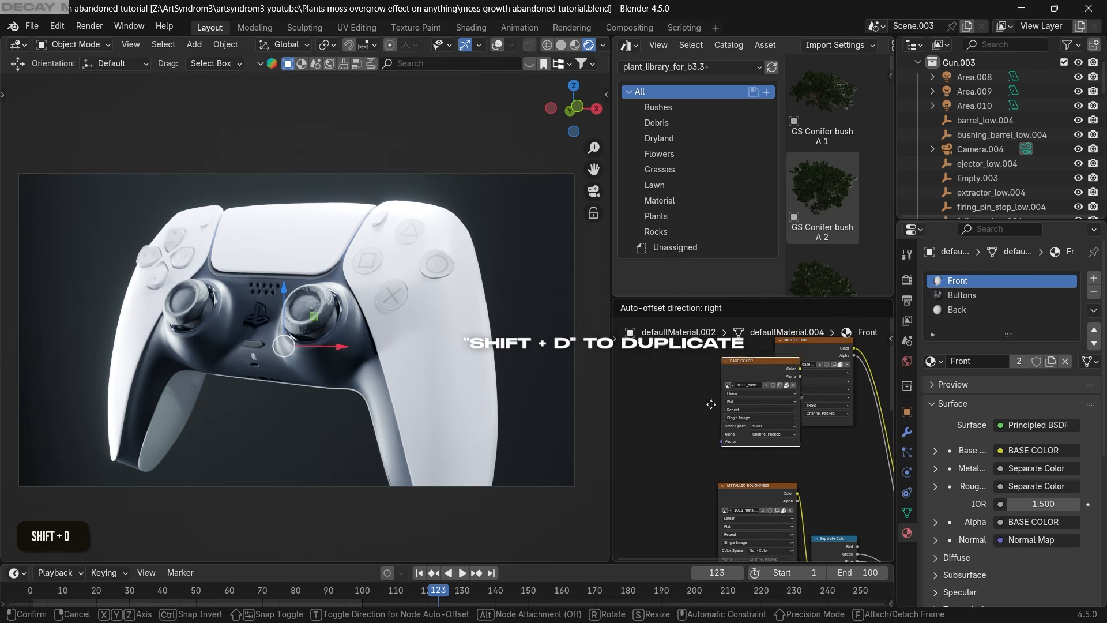
scroll(686, 414, up, 4)
click(729, 394)
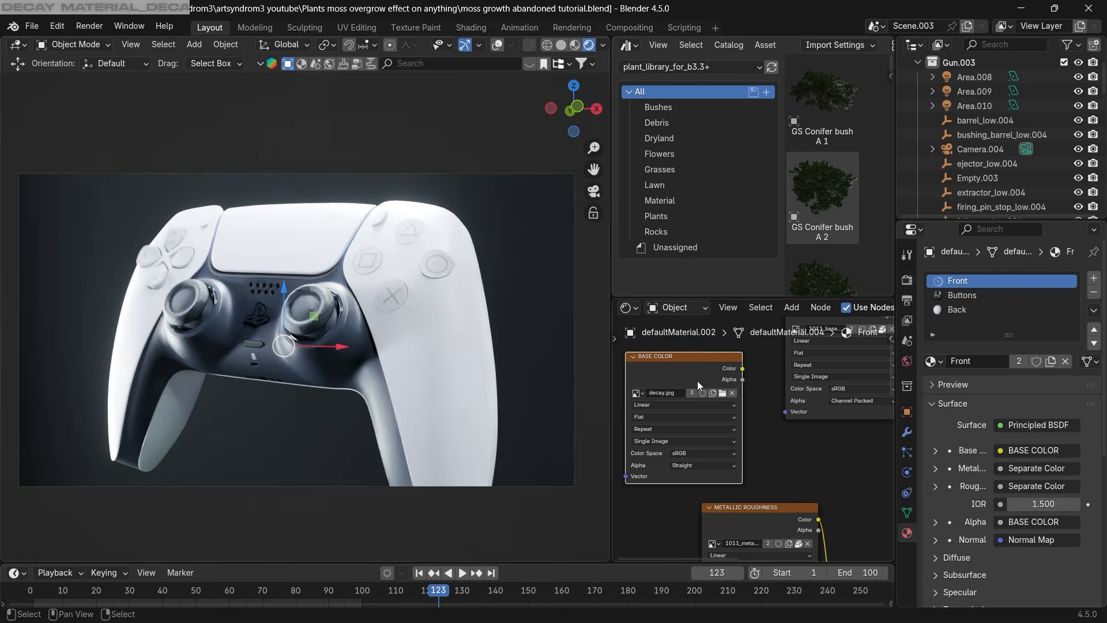
Preview the decay.jpg texture and the original base color texture on the controller, and restore the Principled BSDF output.
ctrl+shift+click(697, 382)
scroll(759, 438, down, 4)
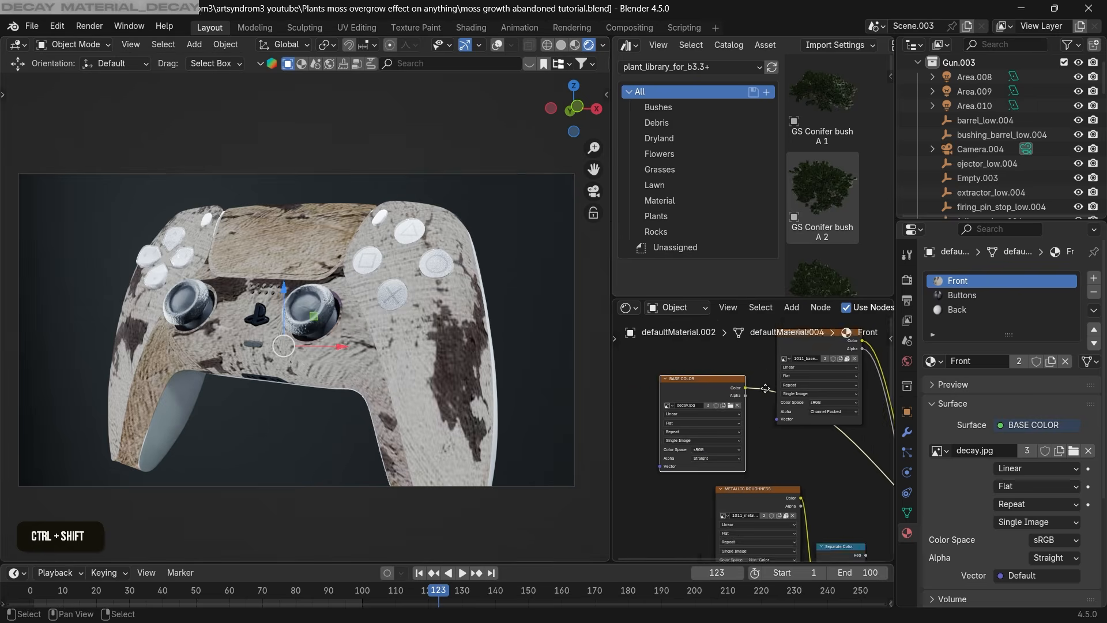
ctrl+shift+click(804, 396)
middle_drag(803, 395, 669, 351)
scroll(666, 351, down, 2)
middle_drag(721, 415, 845, 494)
middle_drag(888, 551, 769, 472)
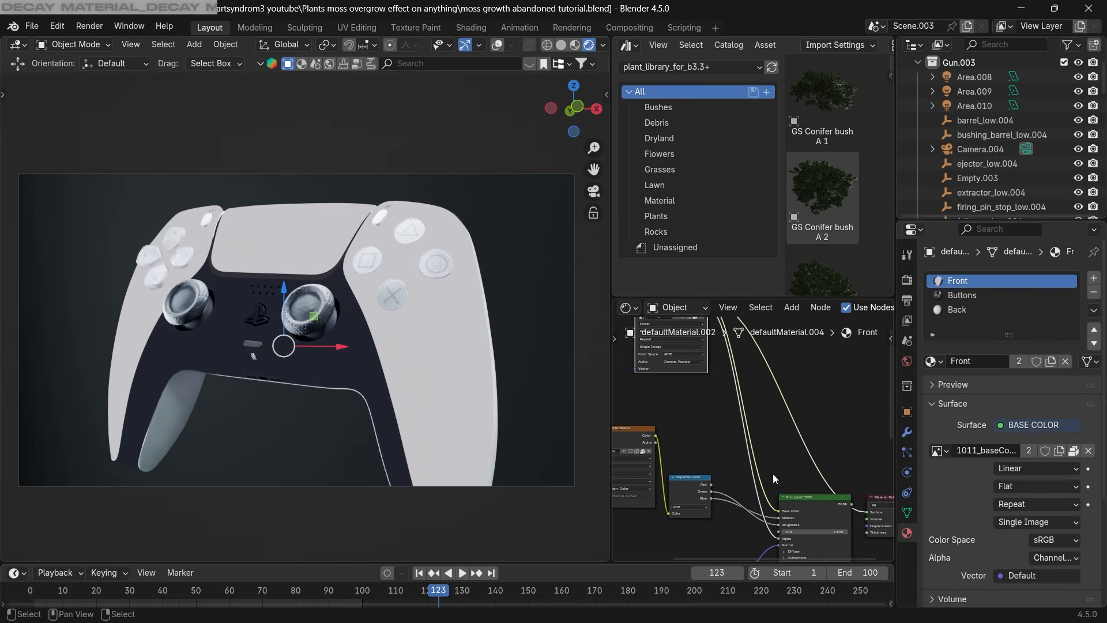
ctrl+shift+click(797, 501)
Enlarge the node editor by widening it into the 3D viewport and extending it over the asset browser.
drag(611, 380, 539, 363)
drag(616, 300, 625, 137)
scroll(696, 326, up, 3)
middle_drag(624, 325, 745, 374)
middle_drag(836, 369, 767, 366)
Add a Mix Color node on the link between the original BASE COLOR texture and the Principled BSDF's Base Color.
key(a)
scroll(749, 357, up, 1)
key(shift+a)
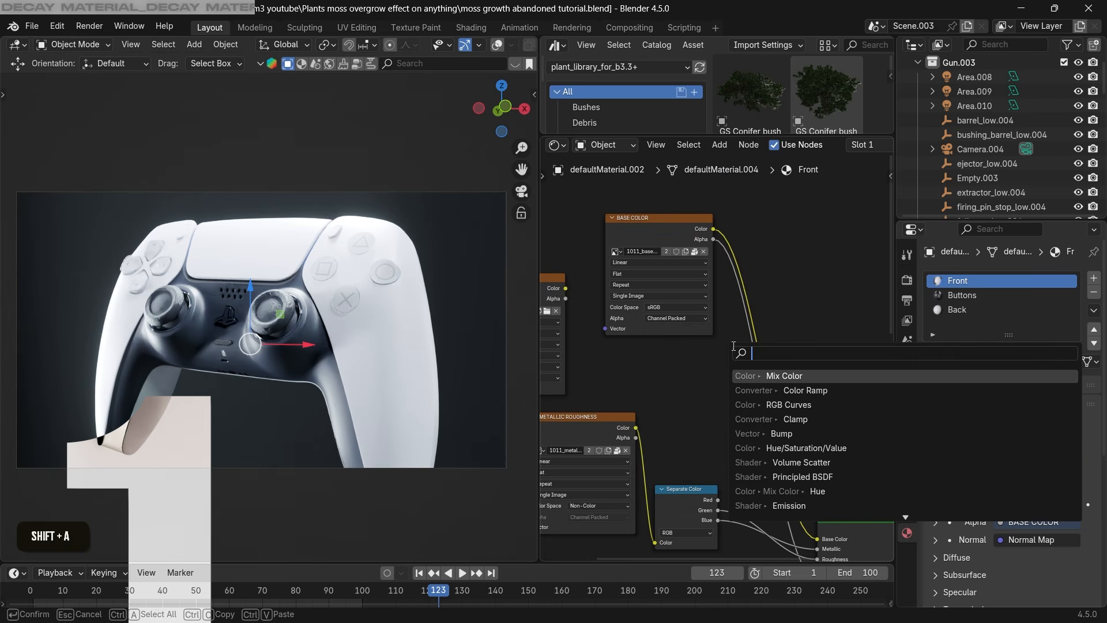
text(mix co)
key(Return)
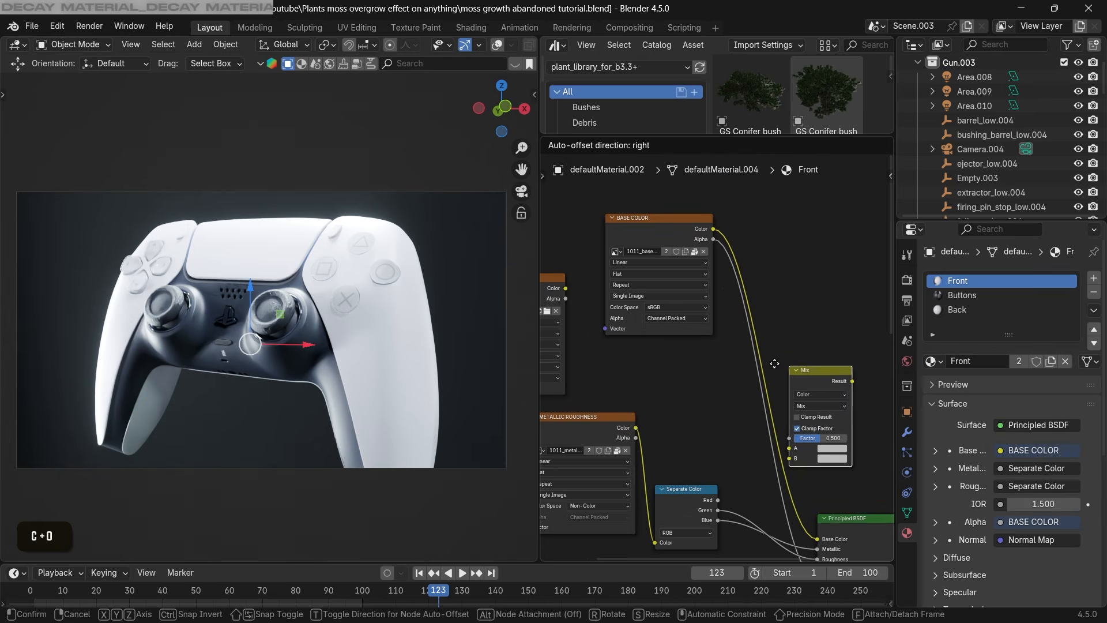
click(770, 348)
Reposition the Mix node into the free space beside the original BASE COLOR texture, above the Principled BSDF.
key(g)
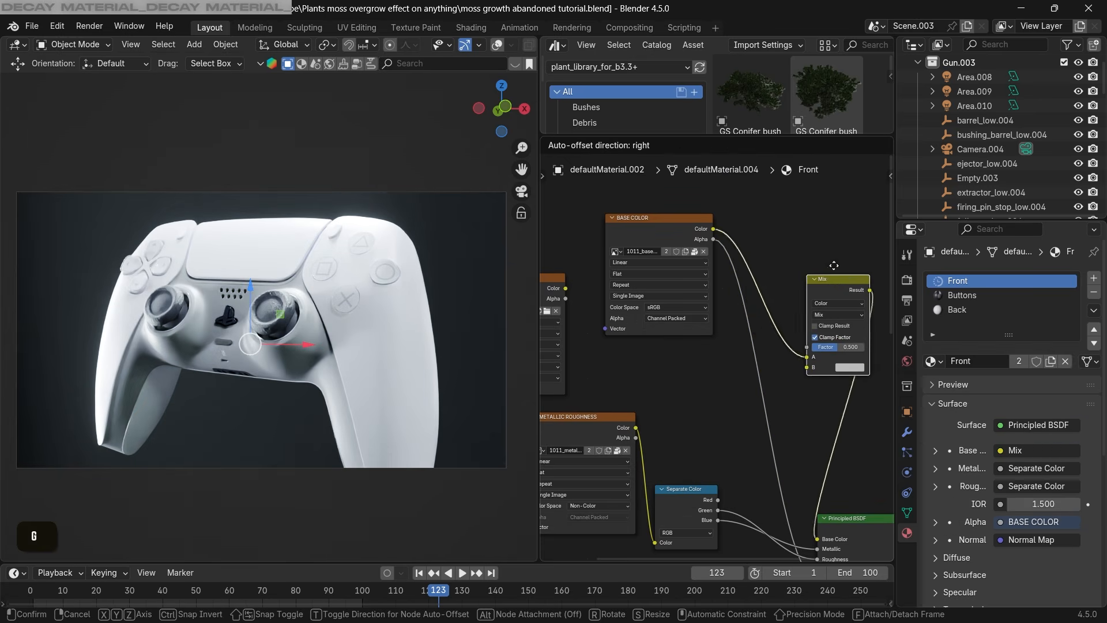
click(743, 333)
middle_drag(806, 483, 812, 437)
middle_drag(786, 365, 760, 409)
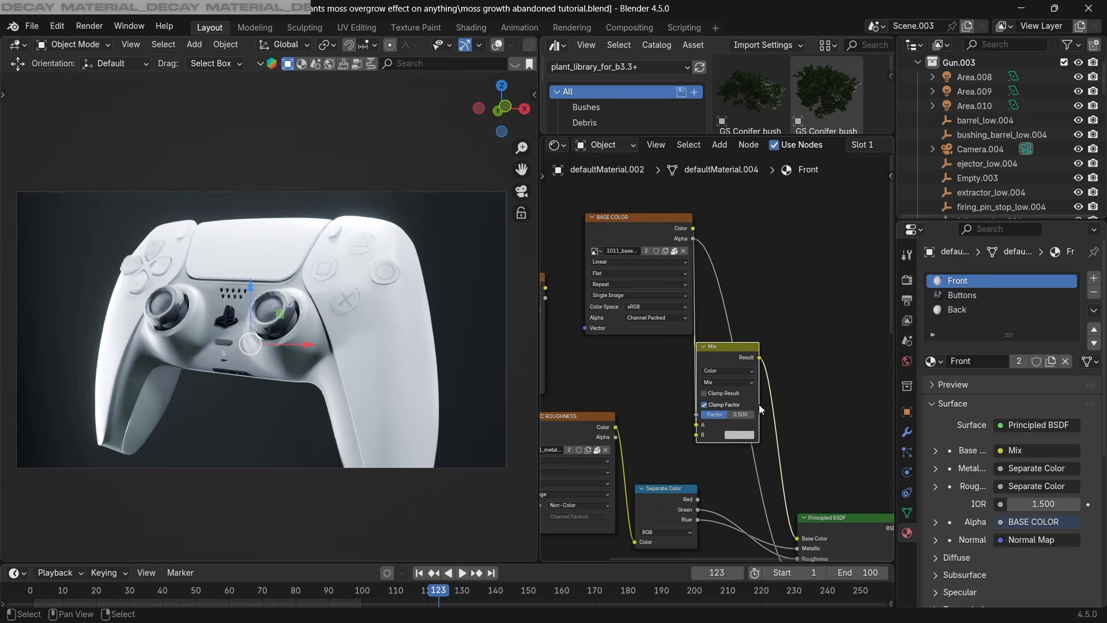
key(g)
click(812, 346)
Connect the Color output of the decay.jpg texture to input B of the Mix node.
scroll(686, 341, down, 2)
middle_drag(622, 338, 662, 354)
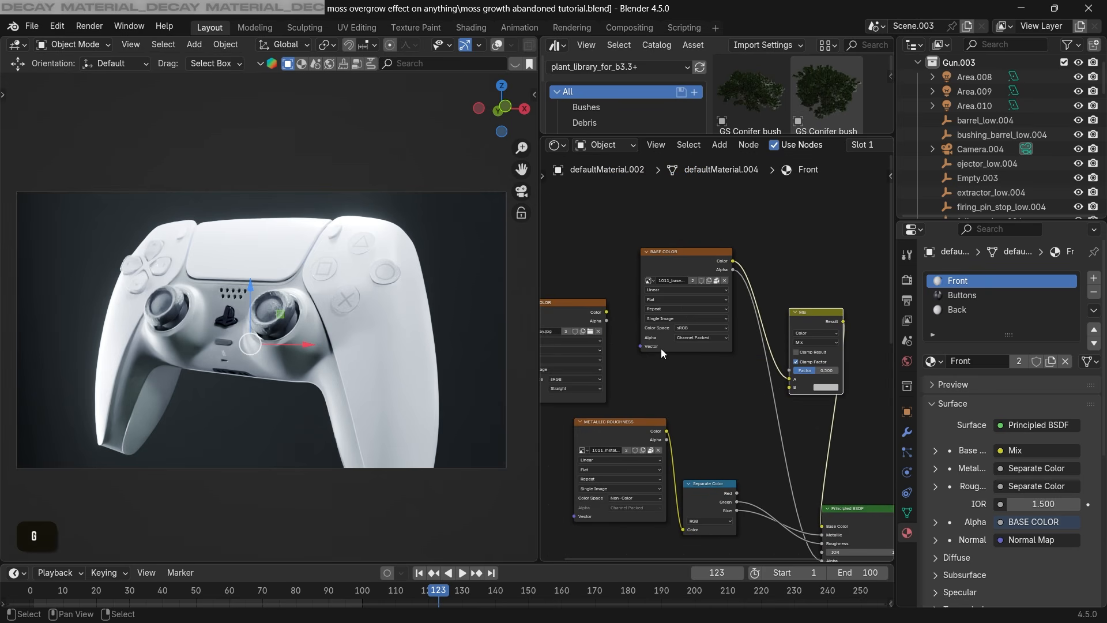
click(594, 314)
key(g)
drag(792, 406, 790, 390)
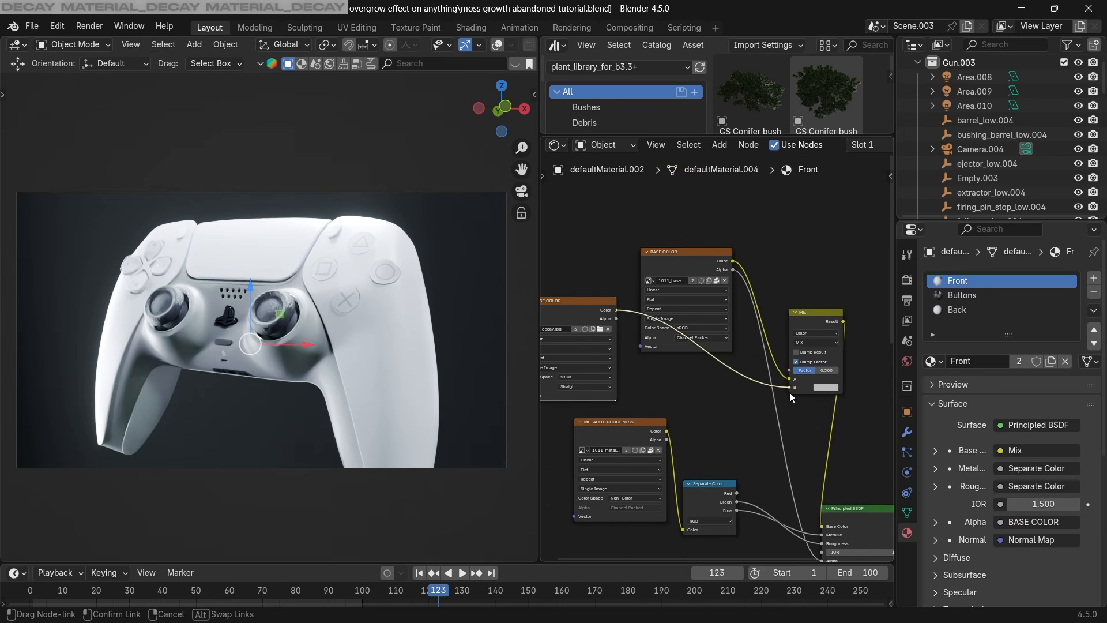
scroll(808, 363, up, 1)
key(Escape)
Reposition the Mix node and set its blending mode to Overlay.
click(852, 310)
key(g)
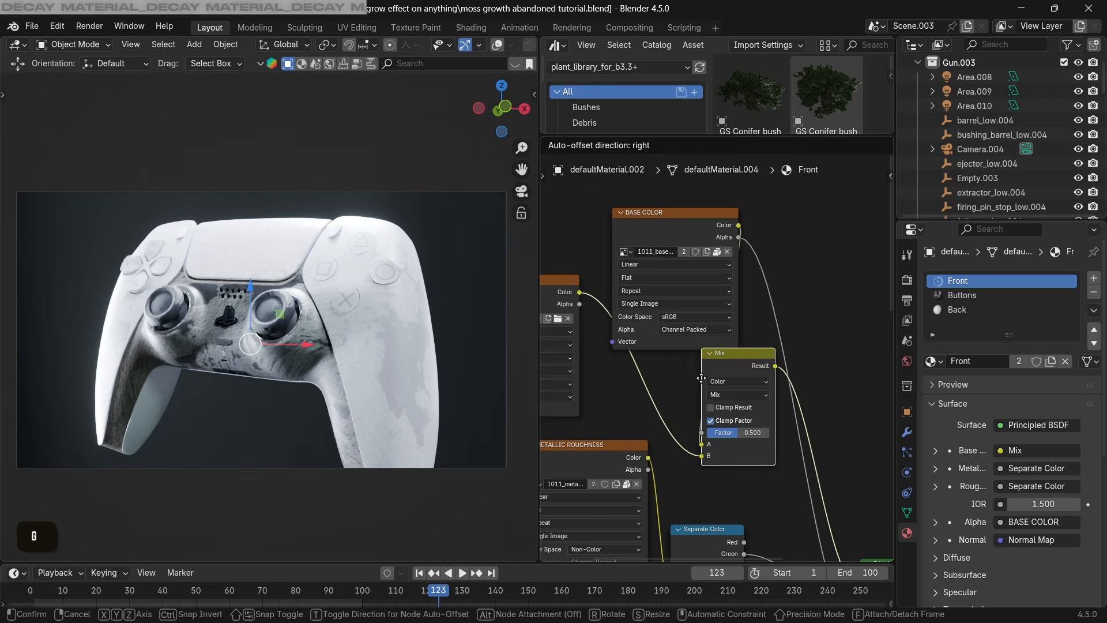
click(755, 383)
click(702, 361)
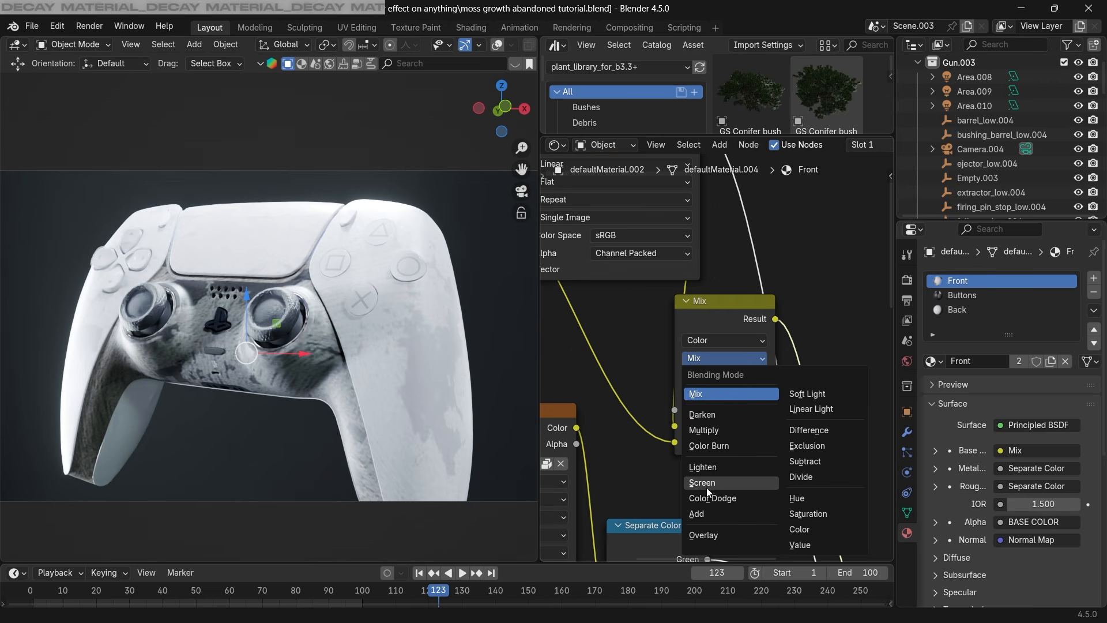
click(704, 534)
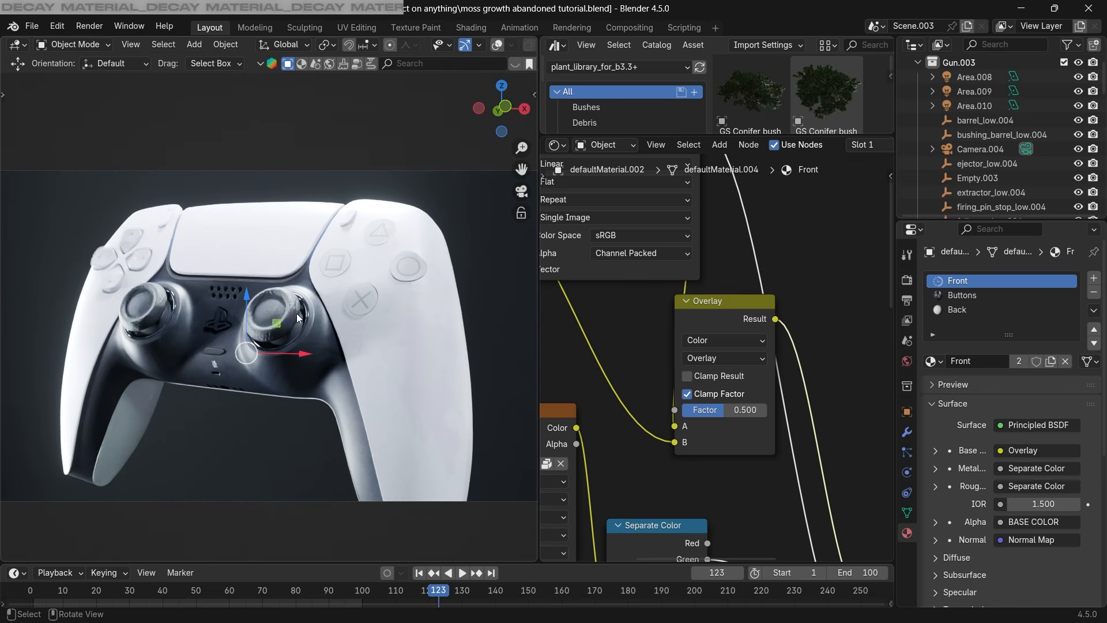
Set the Overlay node's Factor to 1.000.
scroll(299, 322, up, 4)
drag(703, 403, 765, 409)
middle_drag(660, 391, 755, 403)
scroll(756, 403, down, 2)
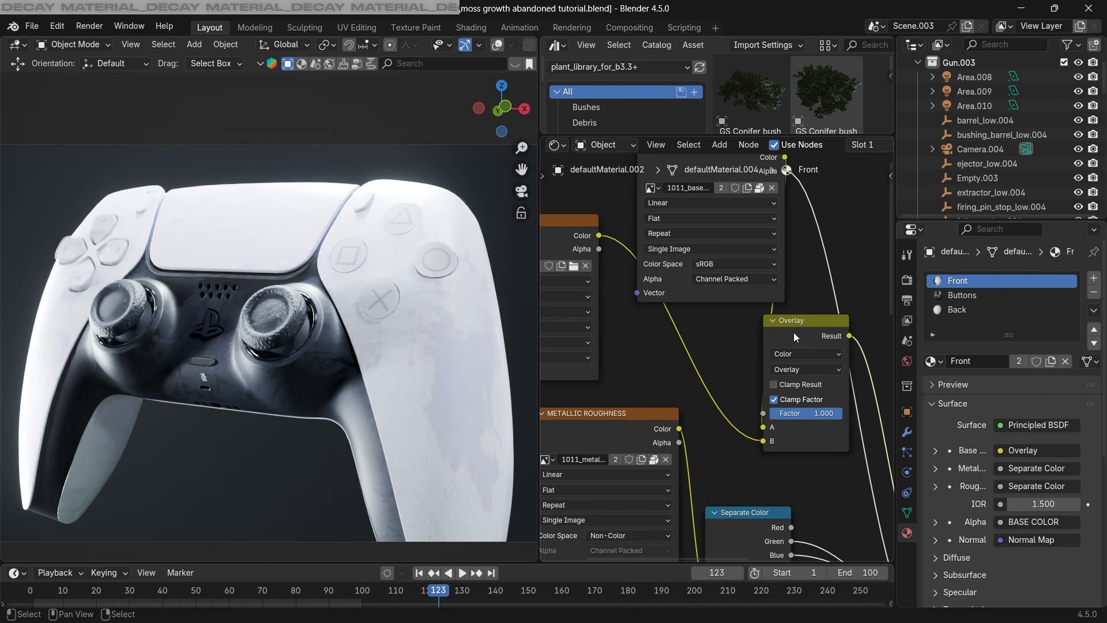
Move the Overlay node clear of the textures and swap its inputs, with decay.jpg in A and the original base color in B.
middle_drag(813, 319, 694, 337)
scroll(695, 336, down, 1)
key(g)
click(816, 265)
scroll(730, 285, down, 2)
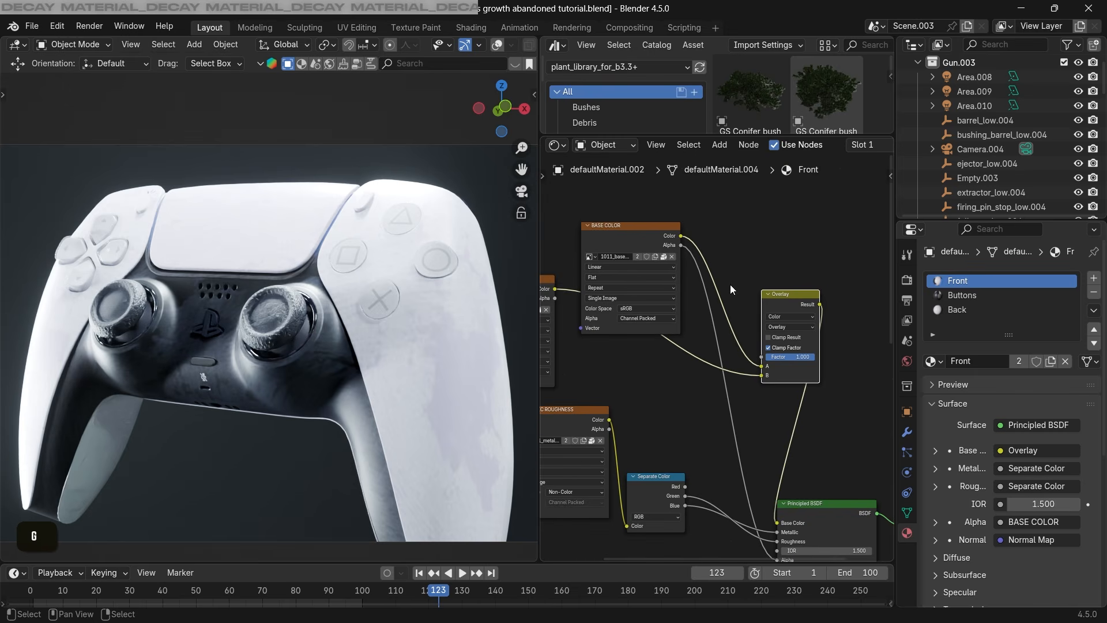
drag(762, 376, 717, 293)
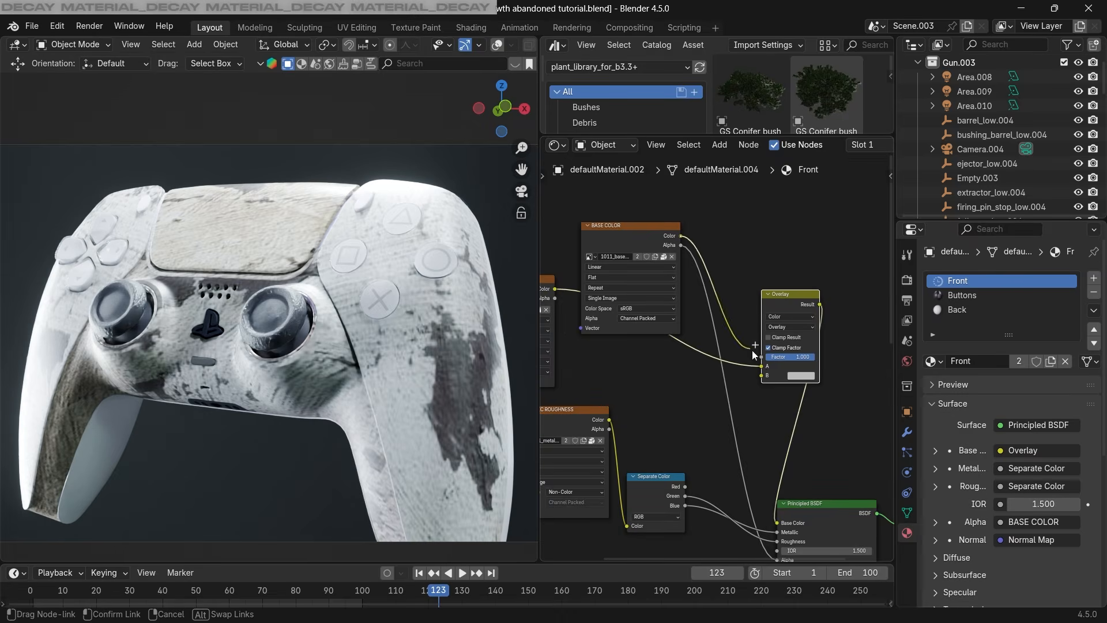
drag(767, 376, 765, 376)
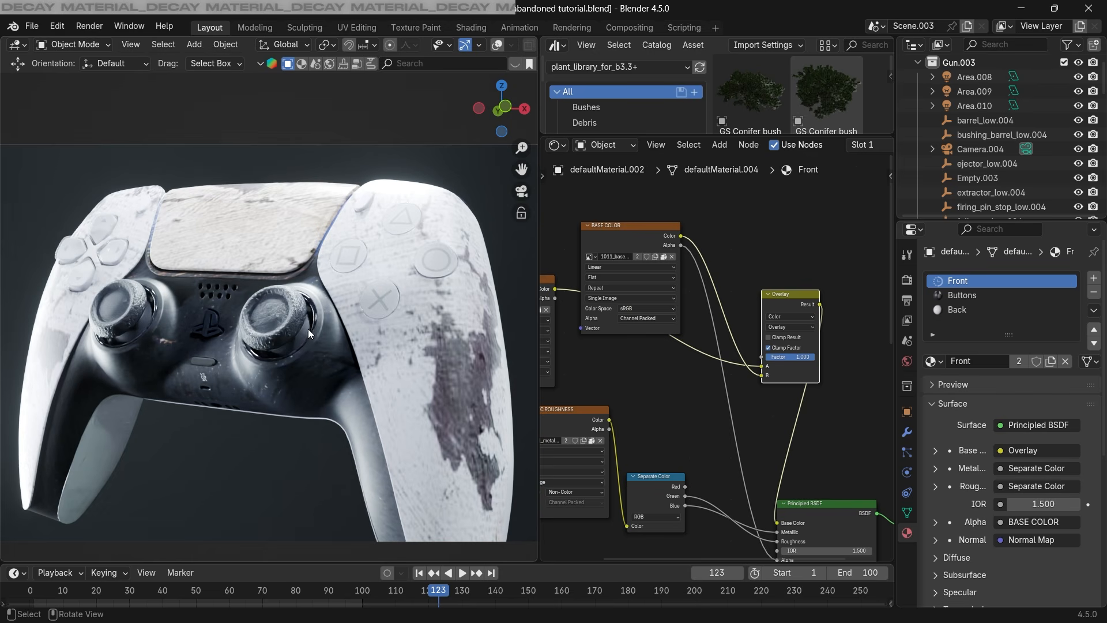
Reposition the Overlay node and set its Factor to 0.967.
key(a)
key(a)
scroll(733, 346, up, 5)
middle_drag(805, 280, 731, 299)
key(g)
click(773, 315)
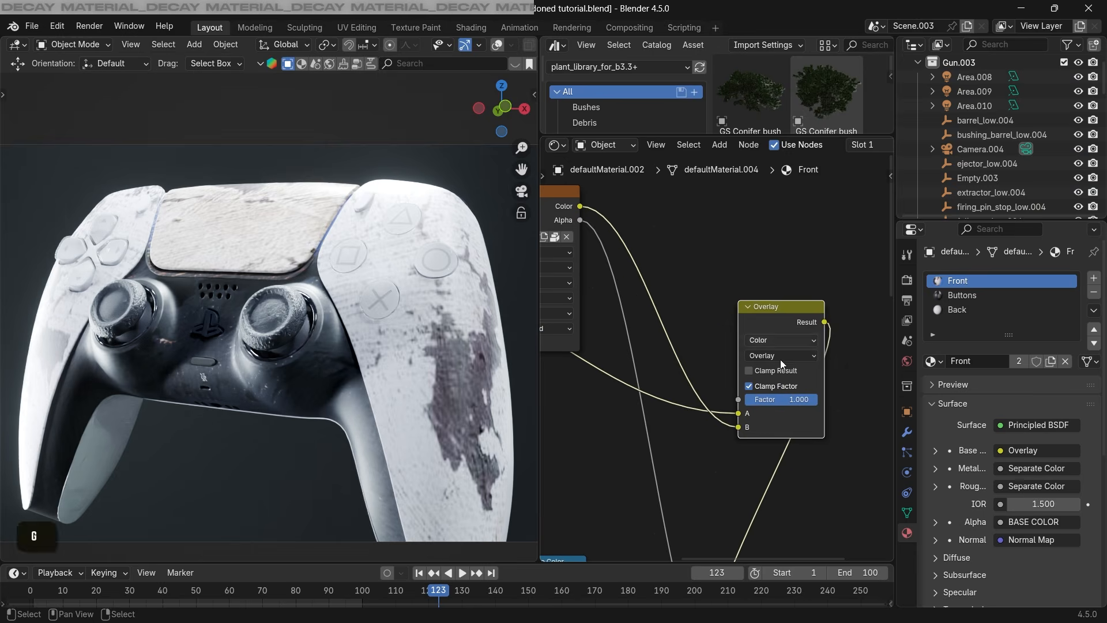
drag(782, 399, 770, 399)
Add Mapping and Texture Coordinate nodes to the decay.jpg texture, using UV coordinates.
scroll(646, 371, down, 4)
middle_drag(640, 369, 891, 353)
click(686, 293)
key(ctrl+t)
middle_drag(686, 292, 778, 304)
scroll(738, 334, down, 2)
scroll(704, 458, up, 3)
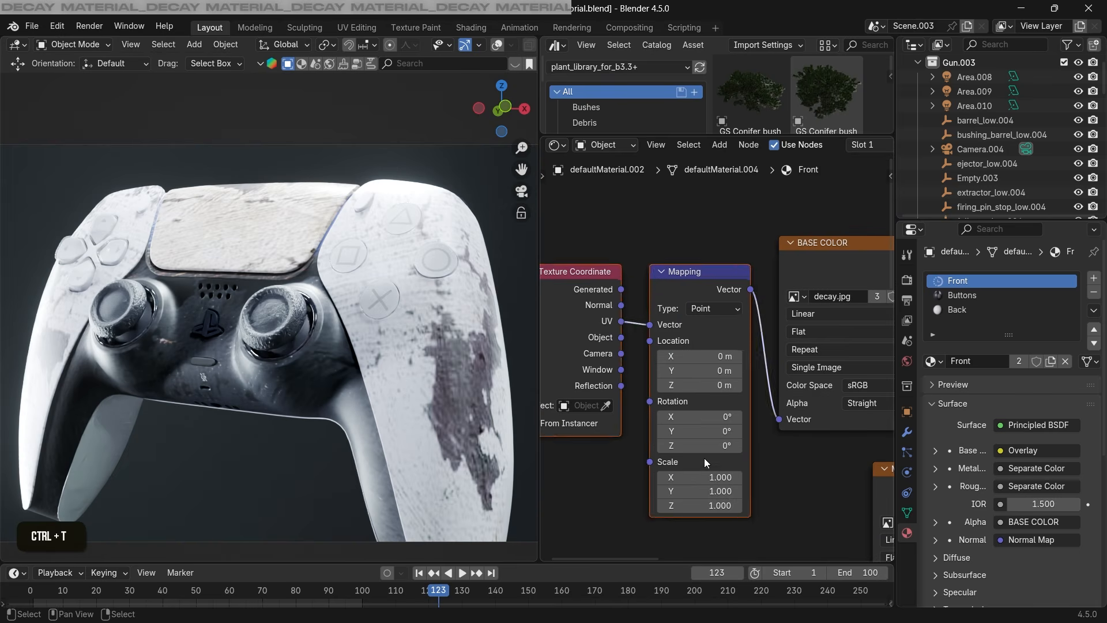
Set the Mapping node's Scale to 3.000 on X, Y and Z.
text(3)
key(Return)
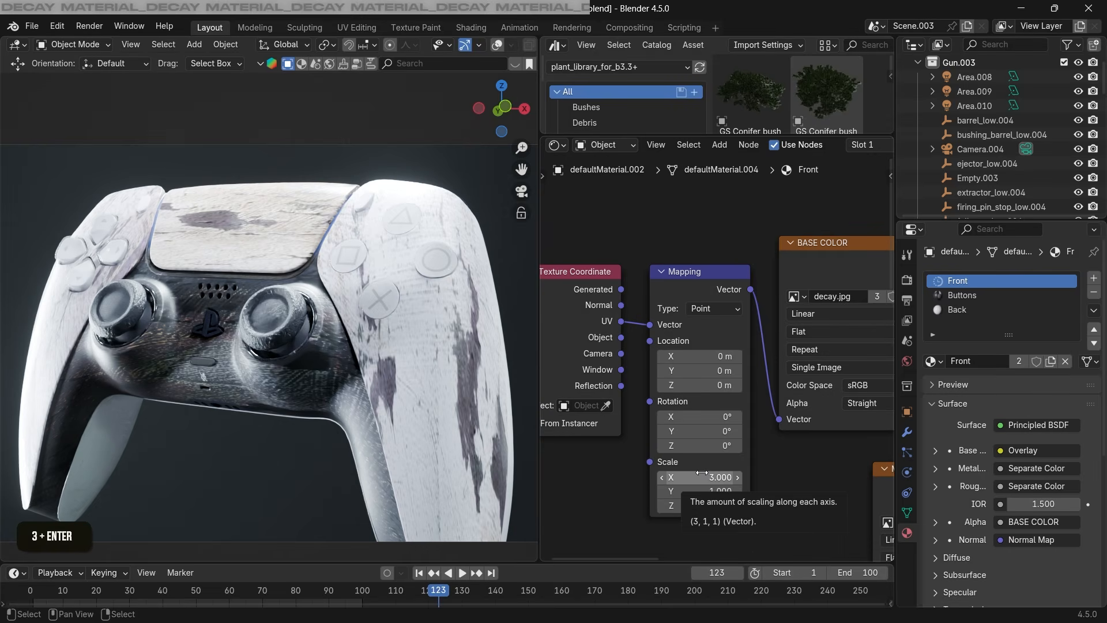
key(ctrl+v)
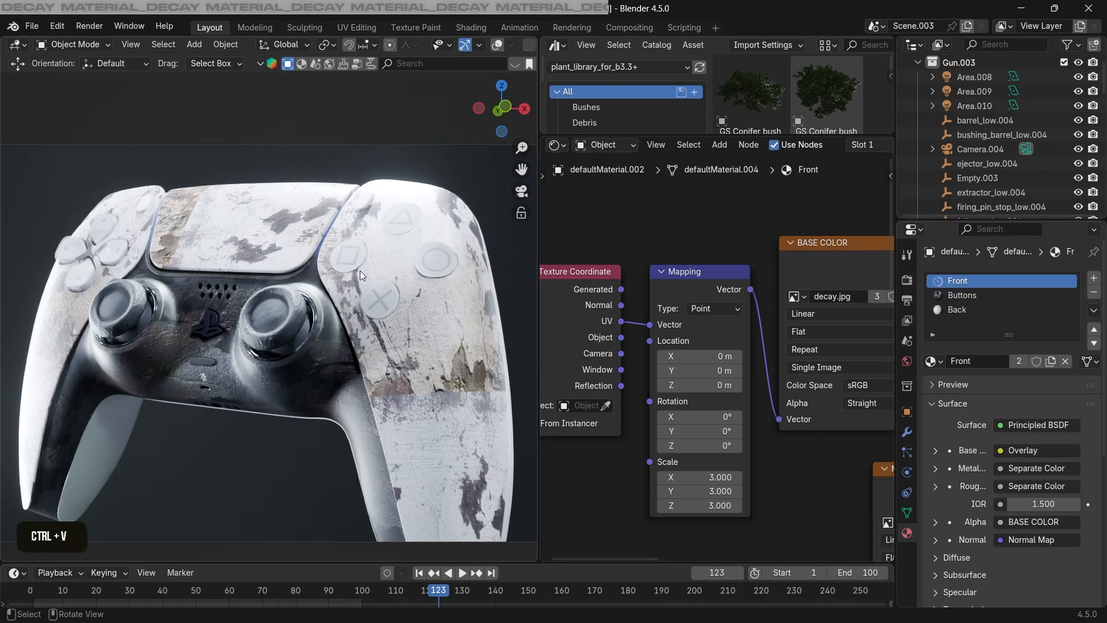
Fine-tune the decay texture's placement in the Mapping node with a Y location of 0.69 m and a Y scale of 2.750.
shift+drag(693, 356, 727, 371)
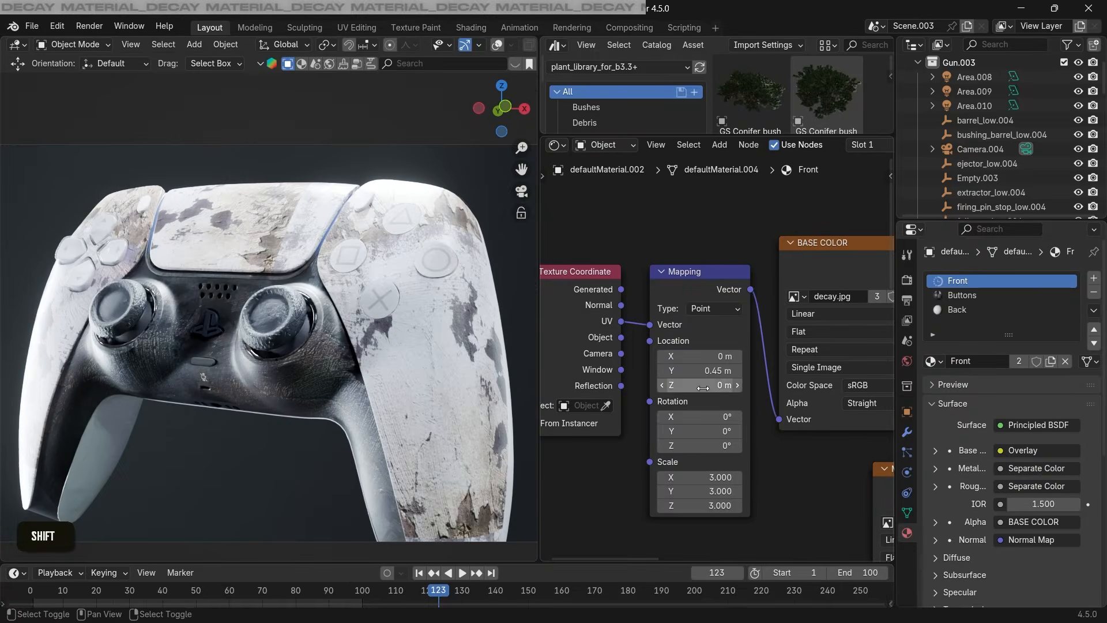
shift+drag(703, 492, 695, 491)
shift+drag(700, 370, 715, 370)
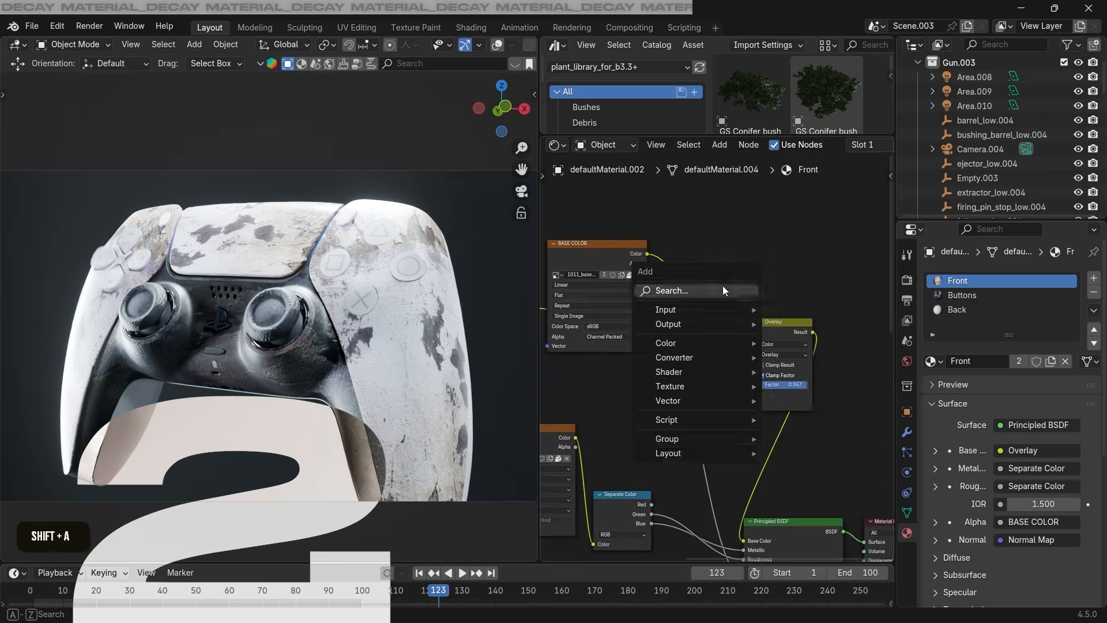
Insert an RGB Curves node between the original BASE COLOR texture and input B of the Overlay node.
click(720, 290)
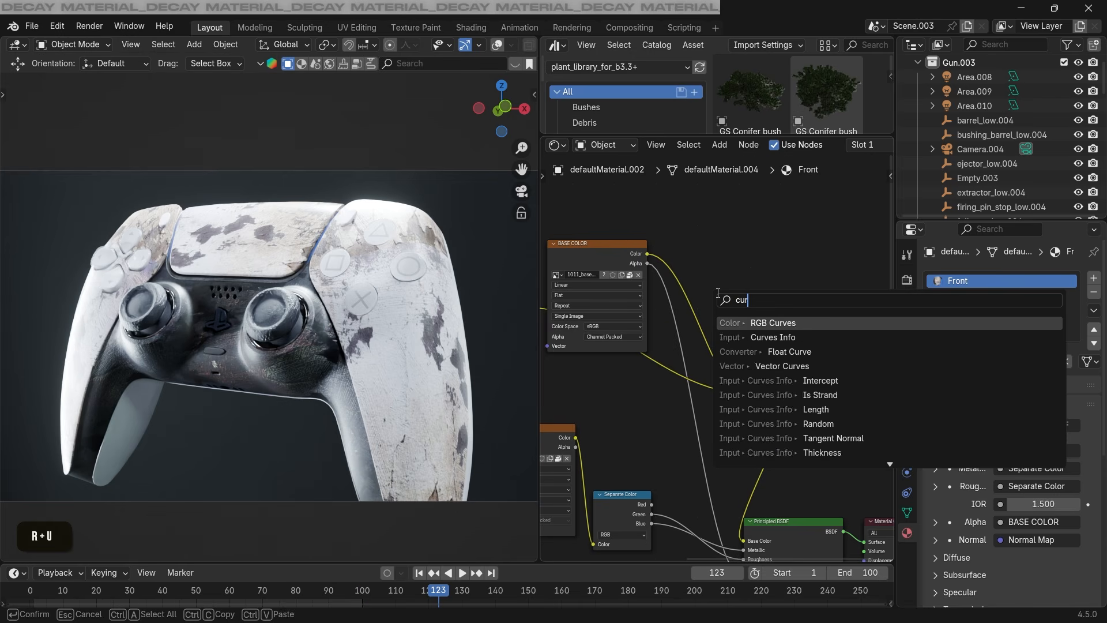
key(Return)
click(687, 240)
scroll(756, 313, up, 4)
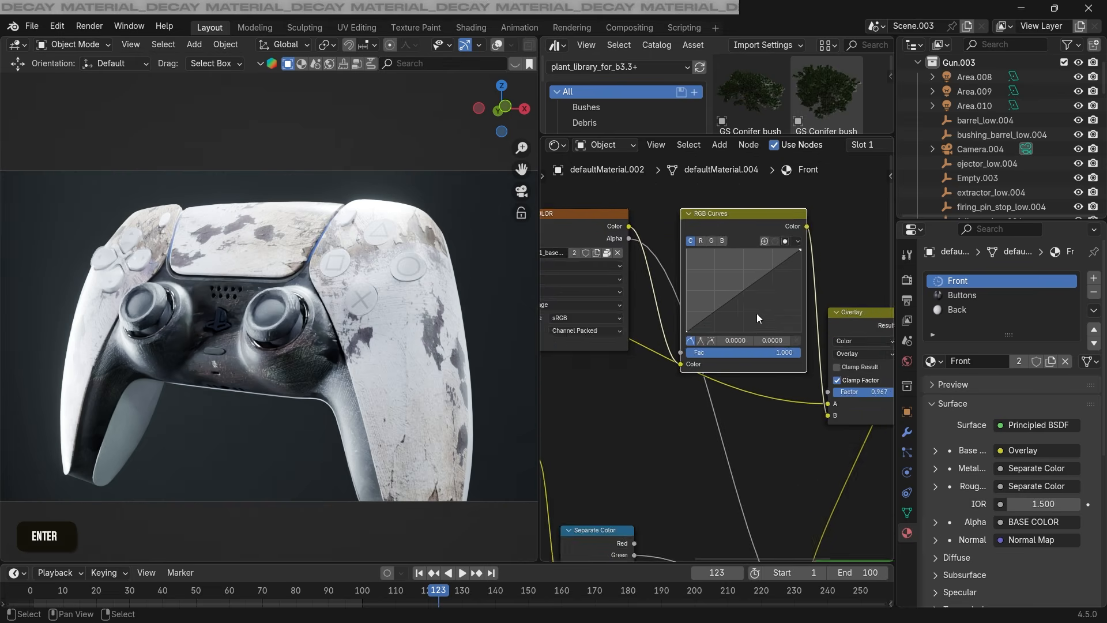
Darken the RGB Curves node's combined curve and bend its blue curve down to 0.3600 at 0.5745.
middle_drag(756, 313, 726, 378)
scroll(723, 334, up, 2)
mouse_move(708, 360)
mouse_down()
mouse_move(703, 383)
mouse_move(724, 393)
mouse_move(680, 392)
mouse_up()
key(ctrl+z)
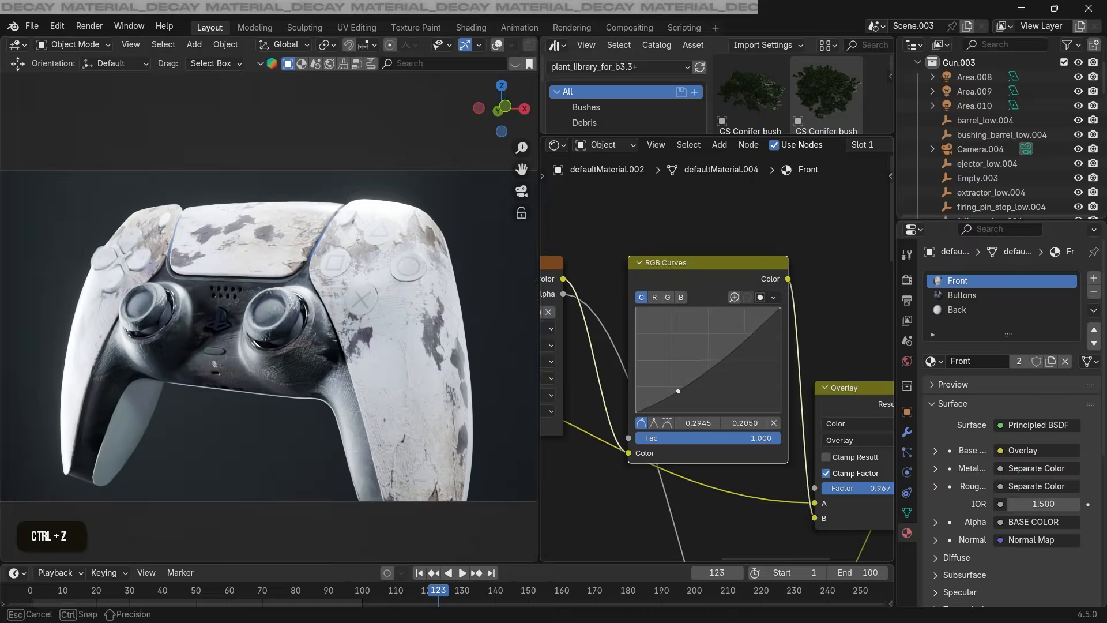
drag(780, 308, 779, 374)
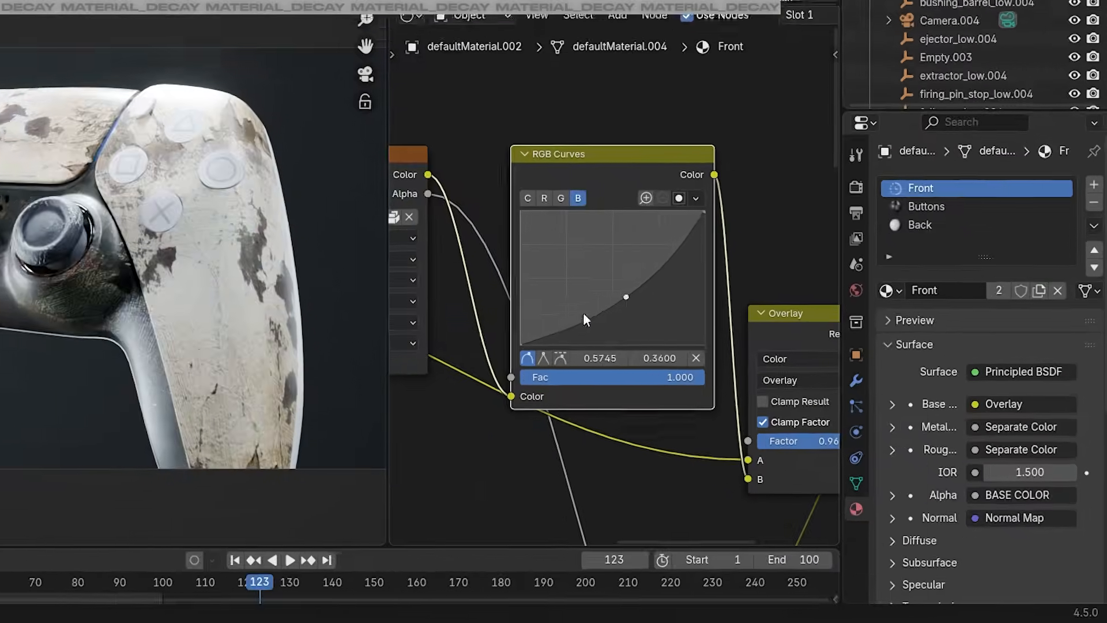
Adjust the RGB Curves node's green curve and slightly lower the bright end of the combined curve.
click(668, 296)
drag(581, 262, 580, 264)
click(511, 186)
drag(693, 210, 693, 216)
key(r)
key(r)
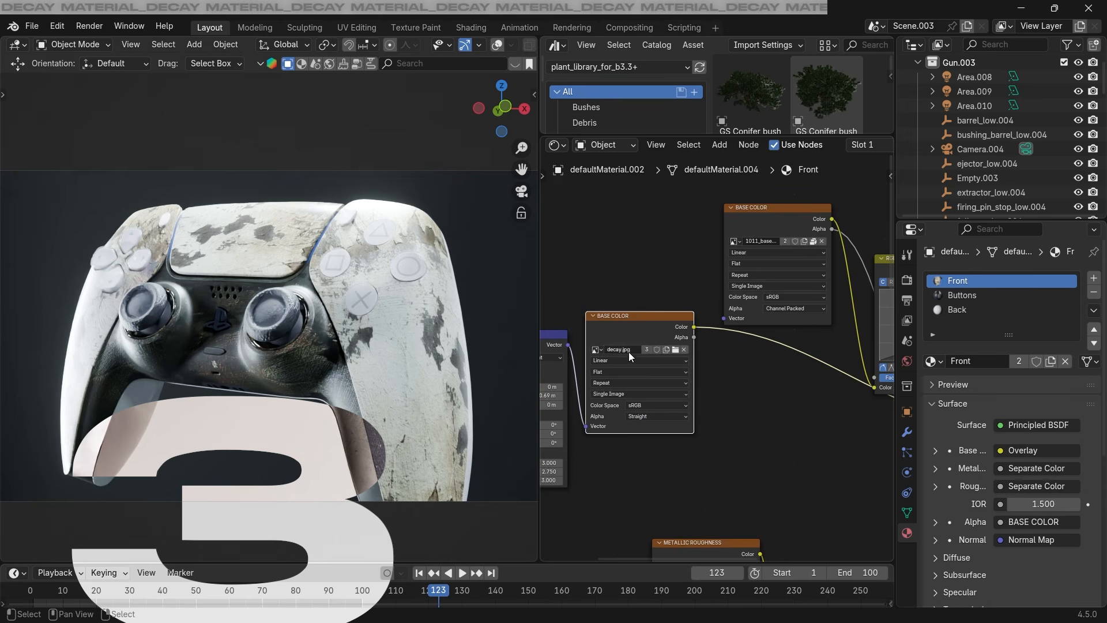
Insert a Bump node between the Normal Map and the Principled BSDF's Normal input.
scroll(692, 372, down, 4)
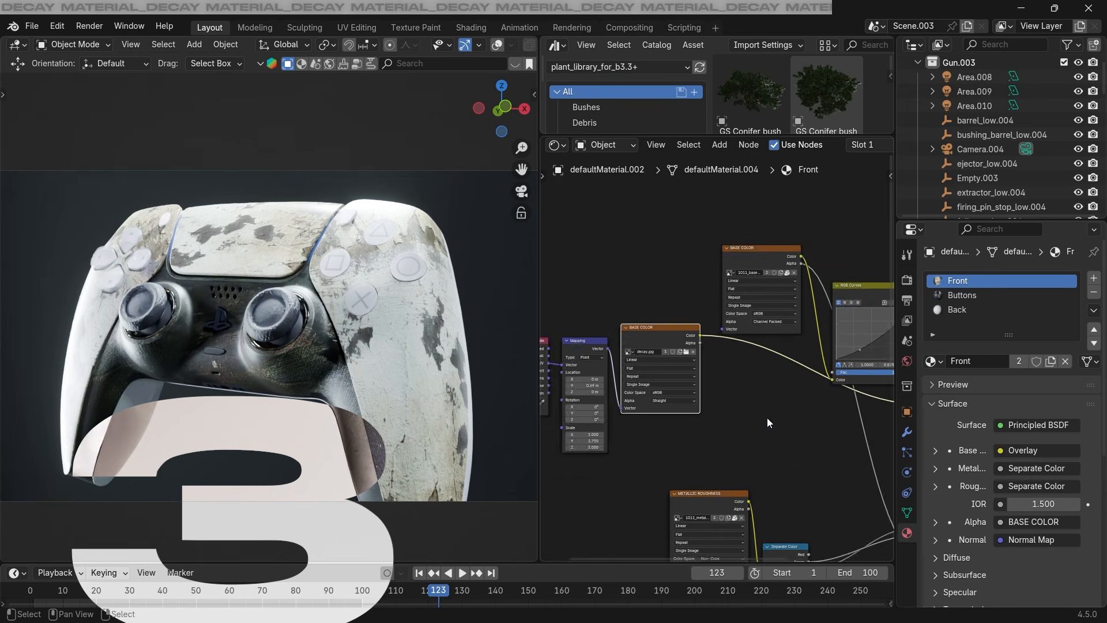
middle_drag(865, 471, 677, 340)
scroll(700, 398, up, 3)
middle_drag(709, 479, 713, 414)
key(shift+a)
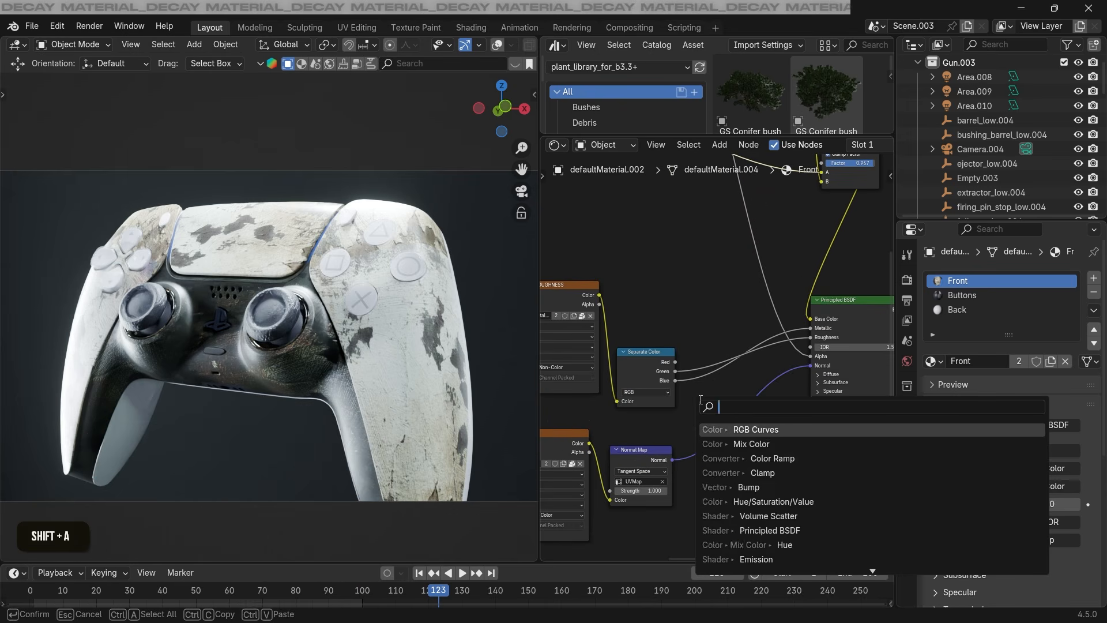
text(b)
key(Return)
click(714, 410)
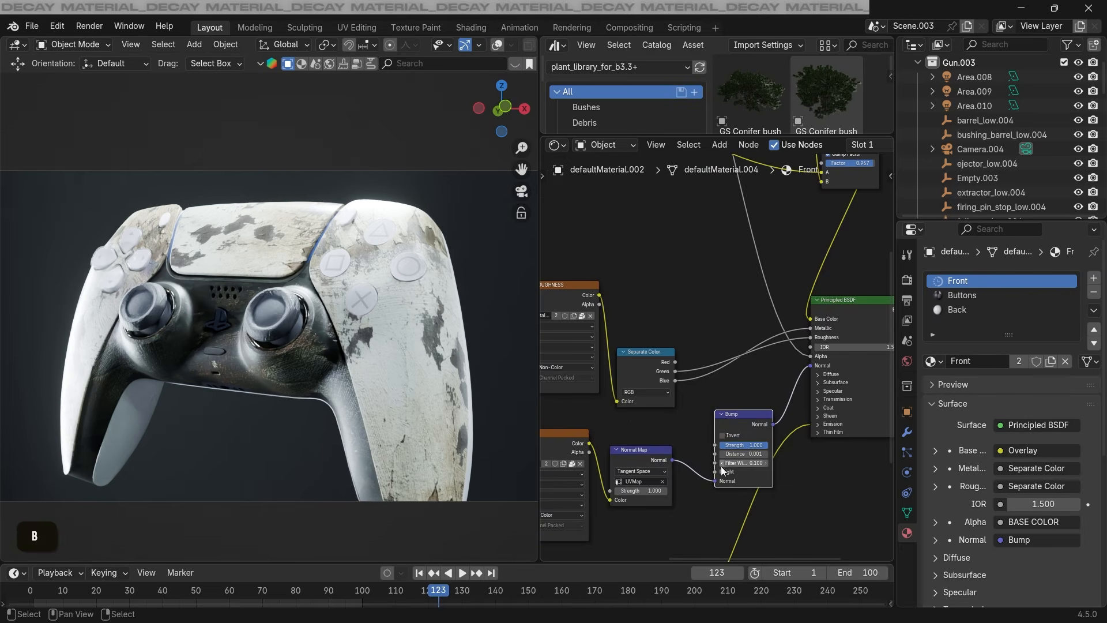
Connect the Color output of the decay.jpg texture to the Bump node's Height input.
scroll(694, 369, down, 2)
drag(613, 202, 735, 465)
scroll(736, 465, up, 4)
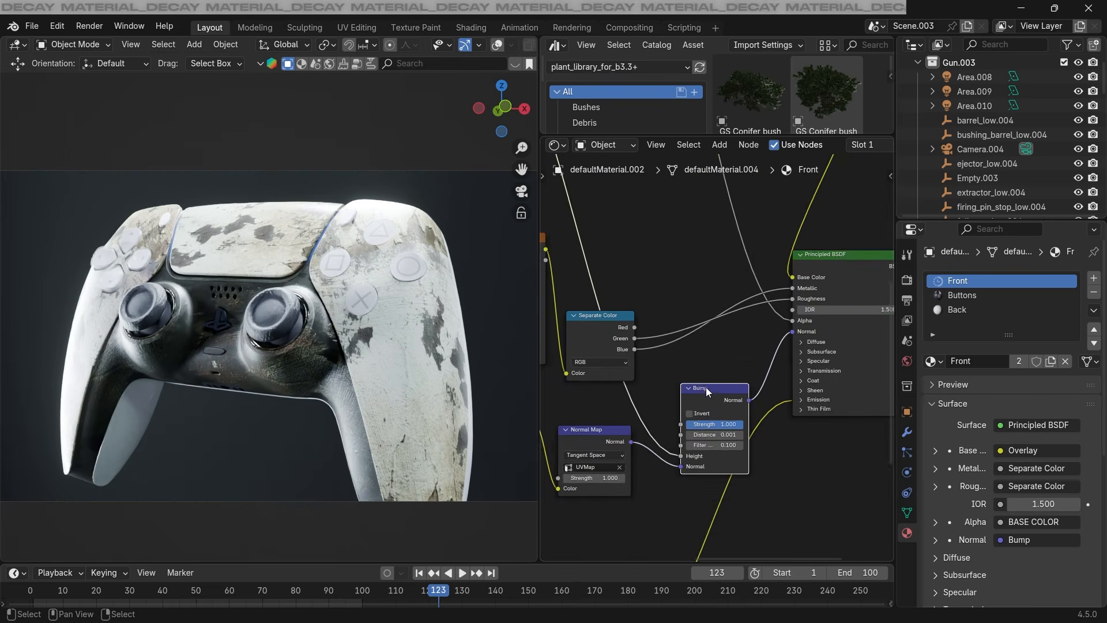
Reduce the Bump node's Strength to 0.620 for the controller's Front material.
scroll(345, 306, up, 6)
shift+drag(391, 296, 265, 322)
scroll(333, 241, up, 2)
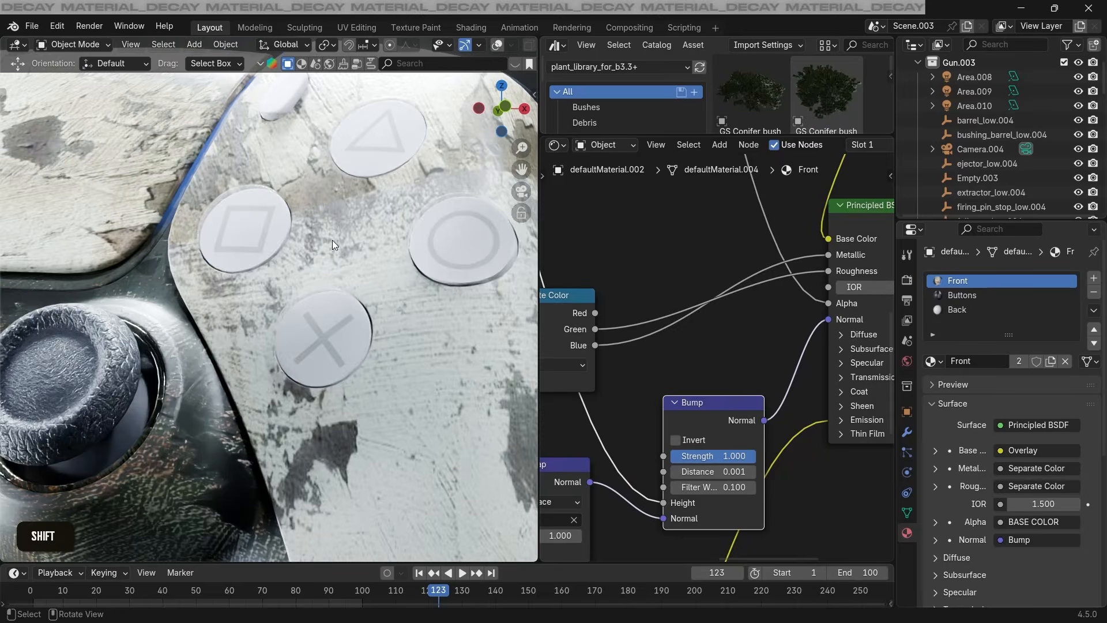
scroll(648, 464, up, 2)
key(g)
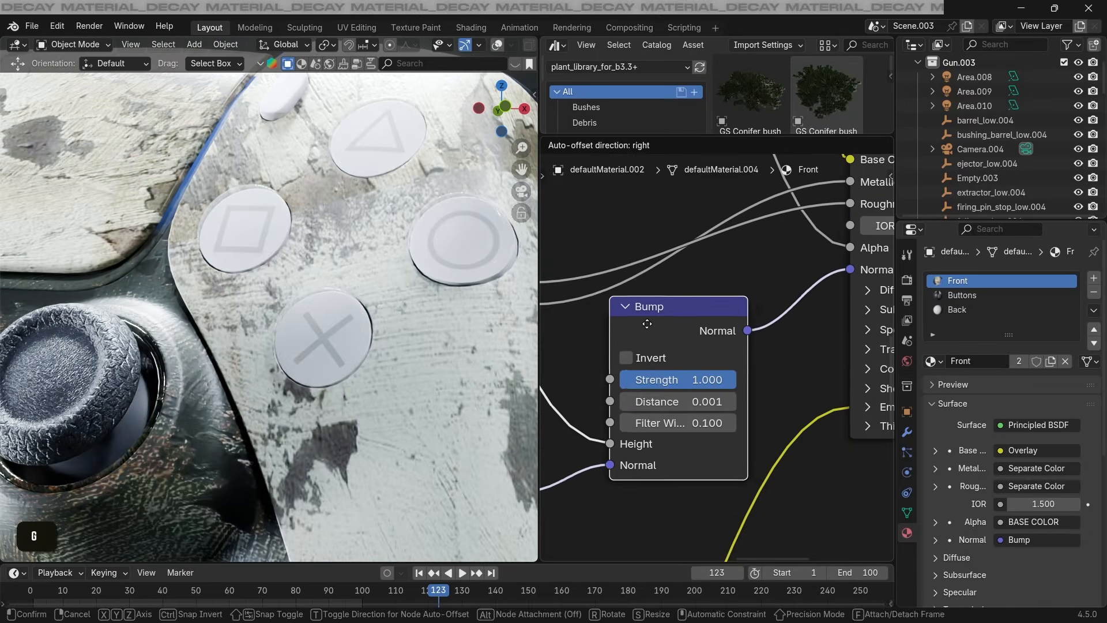
click(664, 390)
drag(665, 384, 744, 385)
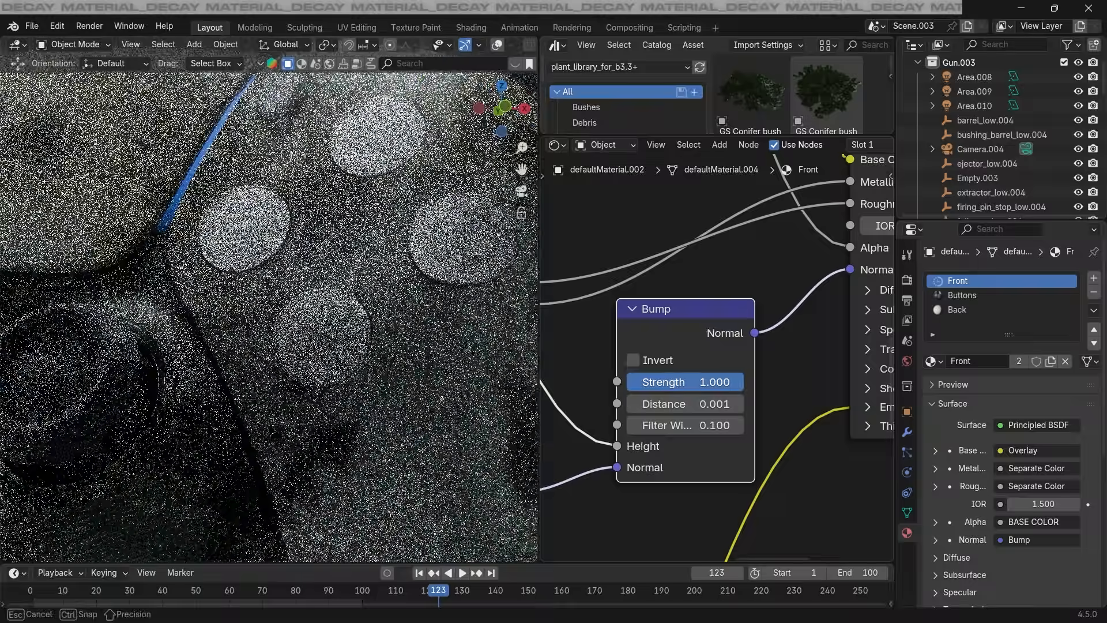
scroll(349, 223, down, 9)
shift+middle_drag(345, 241, 410, 259)
middle_drag(692, 309, 739, 379)
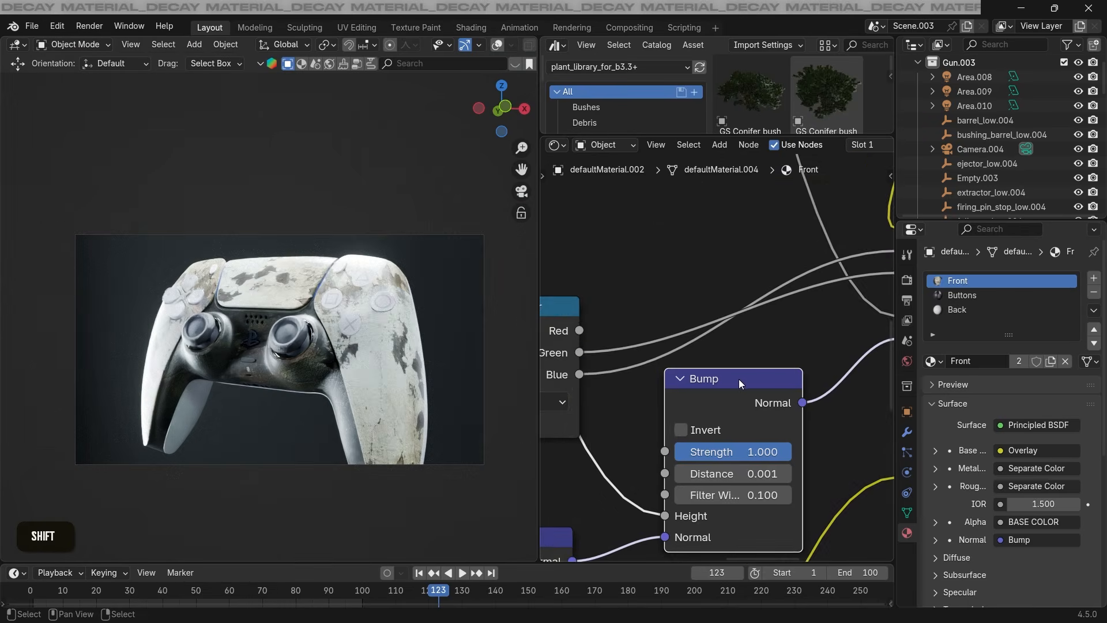
scroll(718, 361, down, 5)
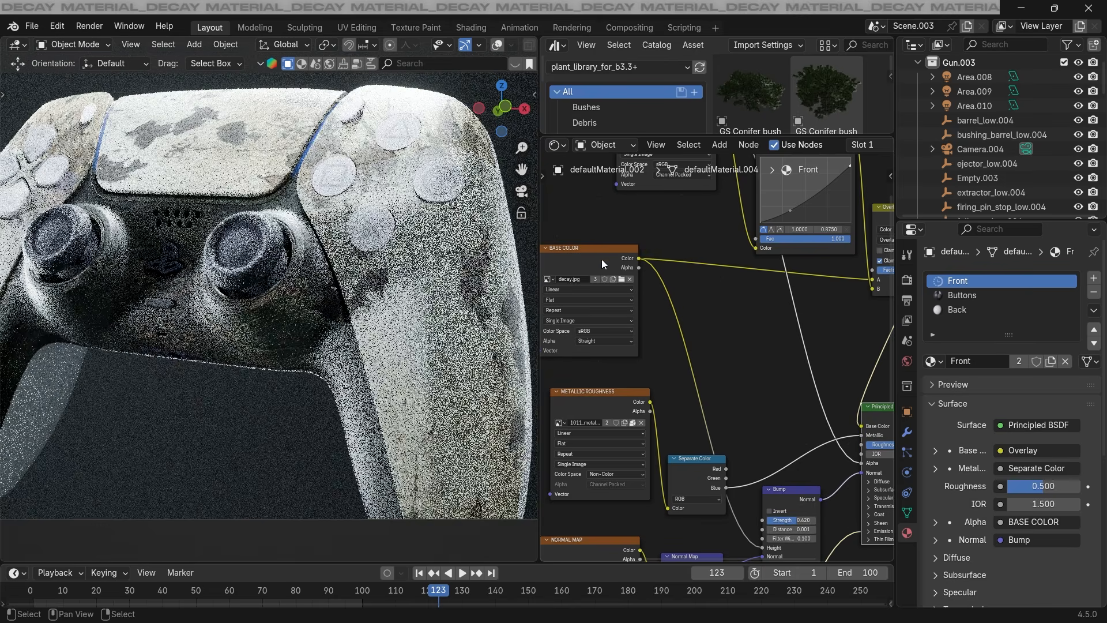
Insert a Color Ramp between the decay.jpg texture's Color output and the Principled BSDF's Roughness input.
drag(639, 258, 803, 422)
key(shift+a)
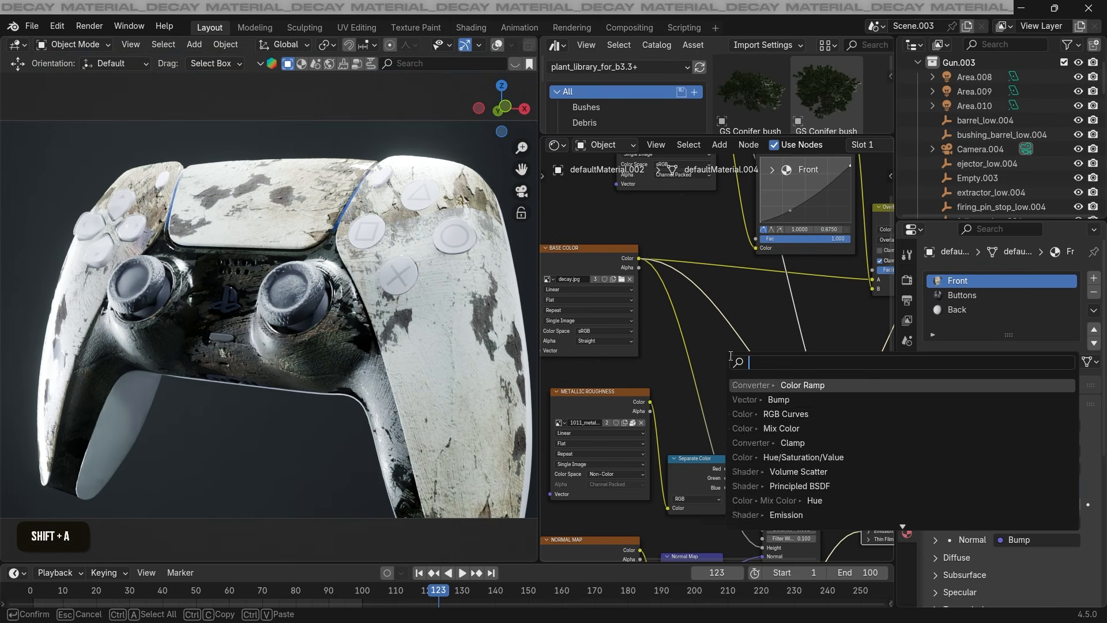
text(ra)
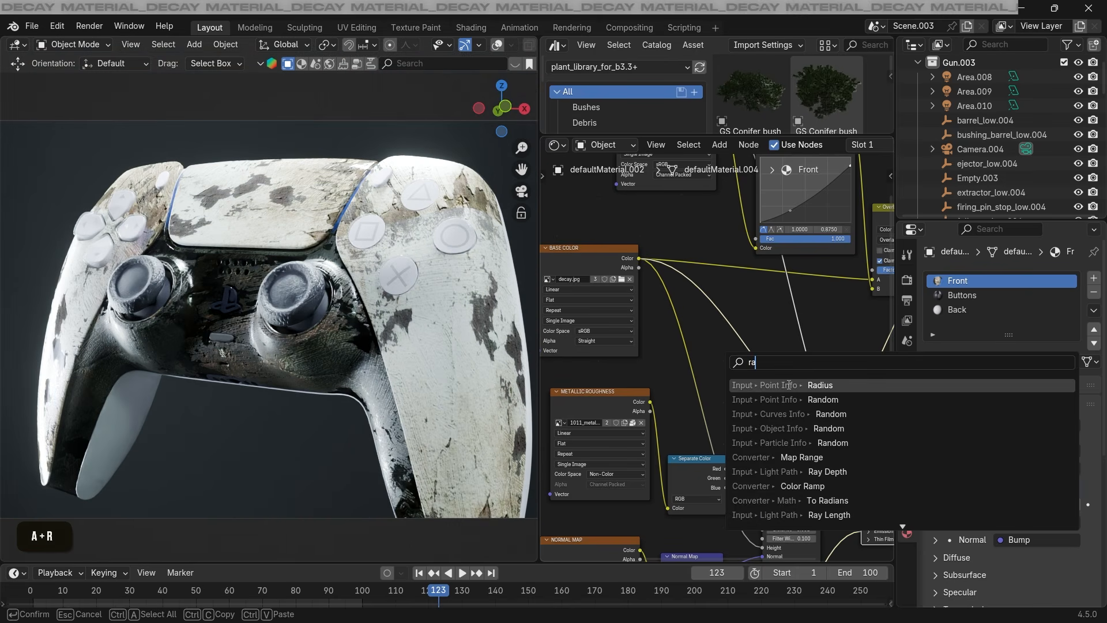
text(mp)
click(789, 385)
click(711, 312)
Set the Color Ramp's dark stop to black at position 0.000 and move its white stop slightly inward.
scroll(716, 357, up, 3)
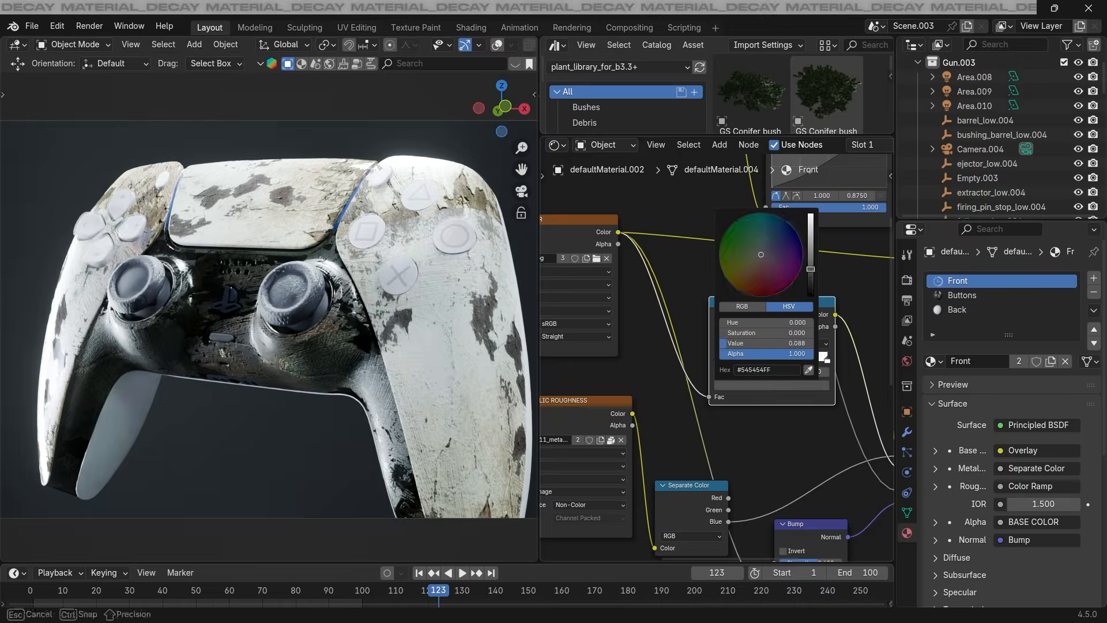
drag(810, 268, 810, 295)
drag(717, 360, 774, 360)
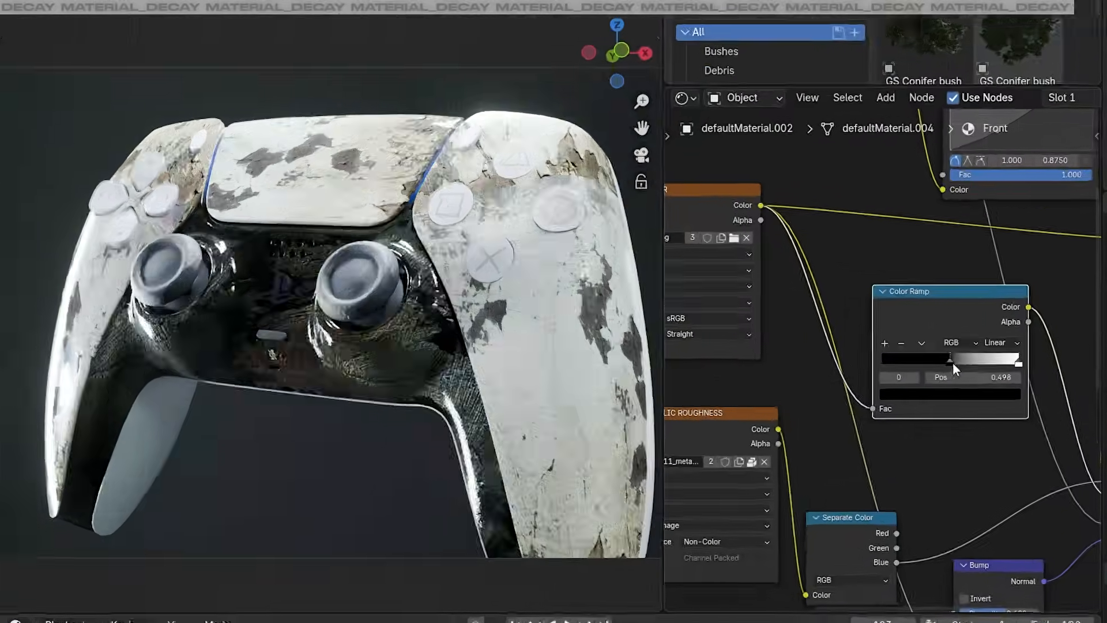
drag(952, 362, 876, 355)
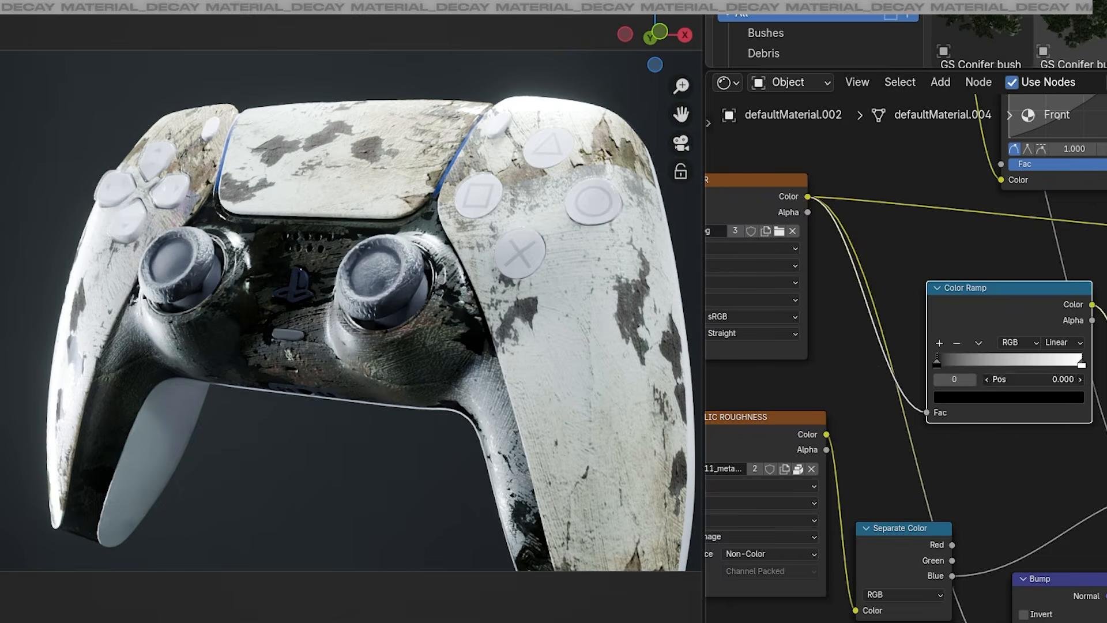
key(Escape)
drag(1082, 362, 1050, 365)
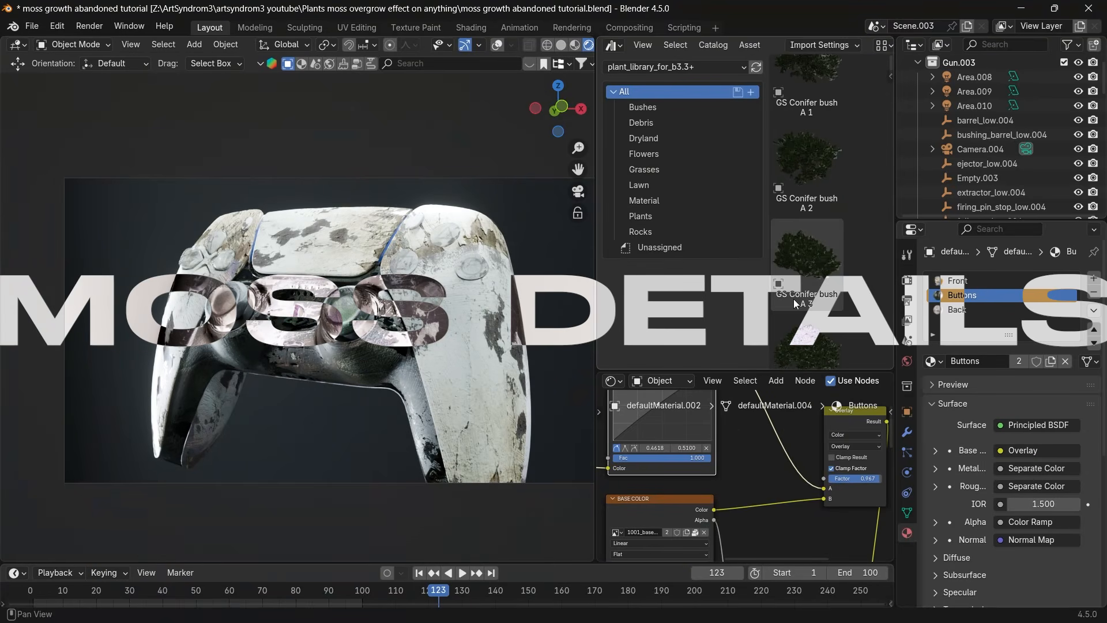
Search the plant_library_for_b3.3+ assets for "moss" and examine the available moss models.
key(shift+space)
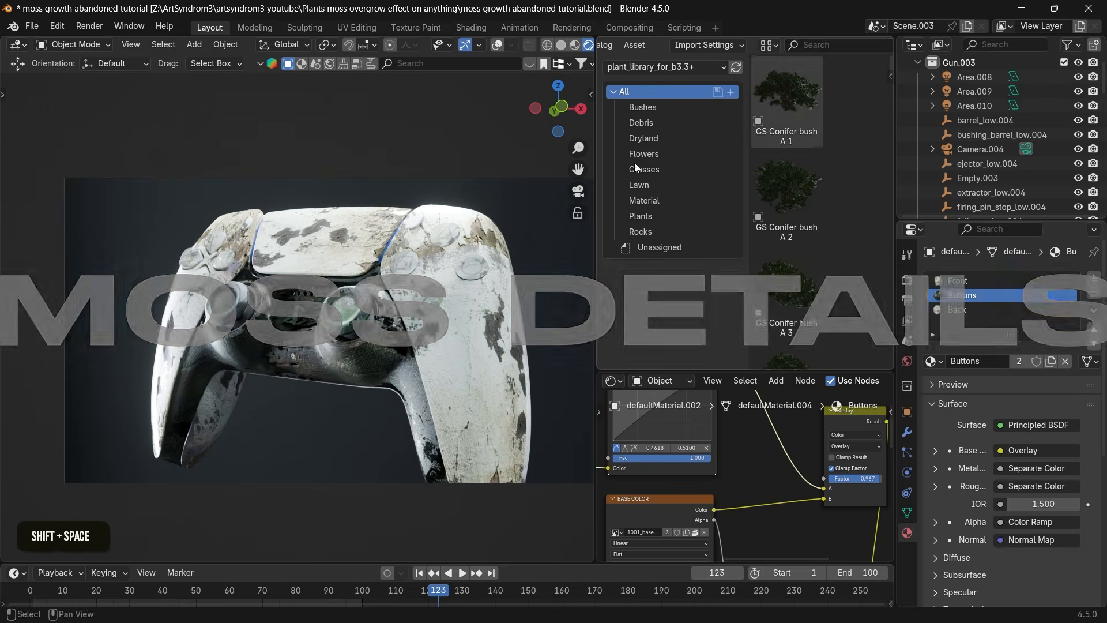
scroll(727, 461, up, 3)
key(shift+space)
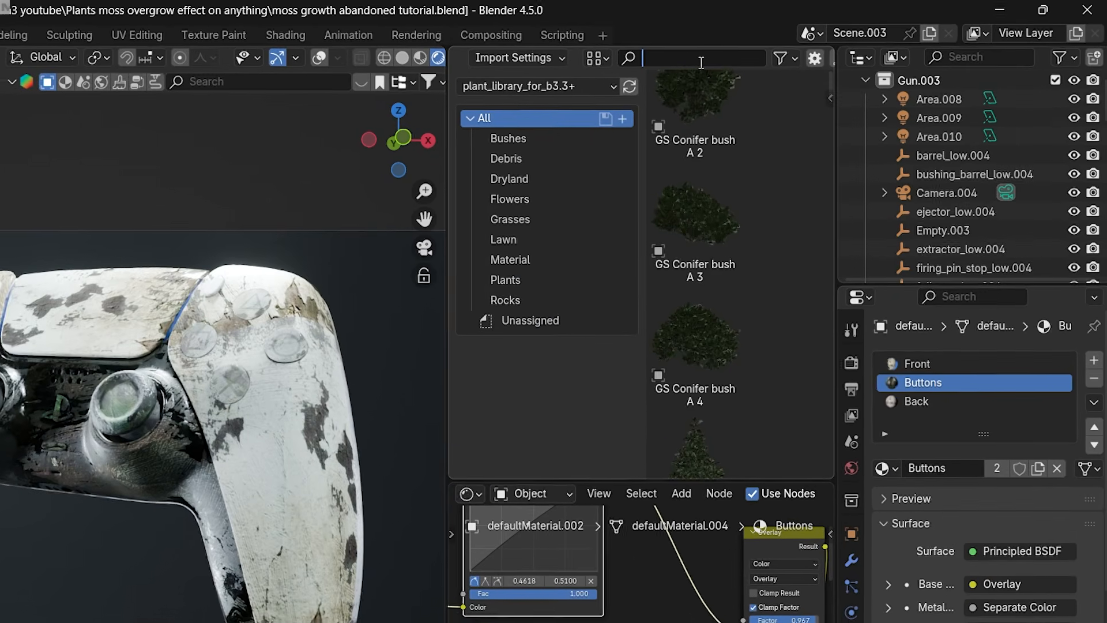
click(737, 53)
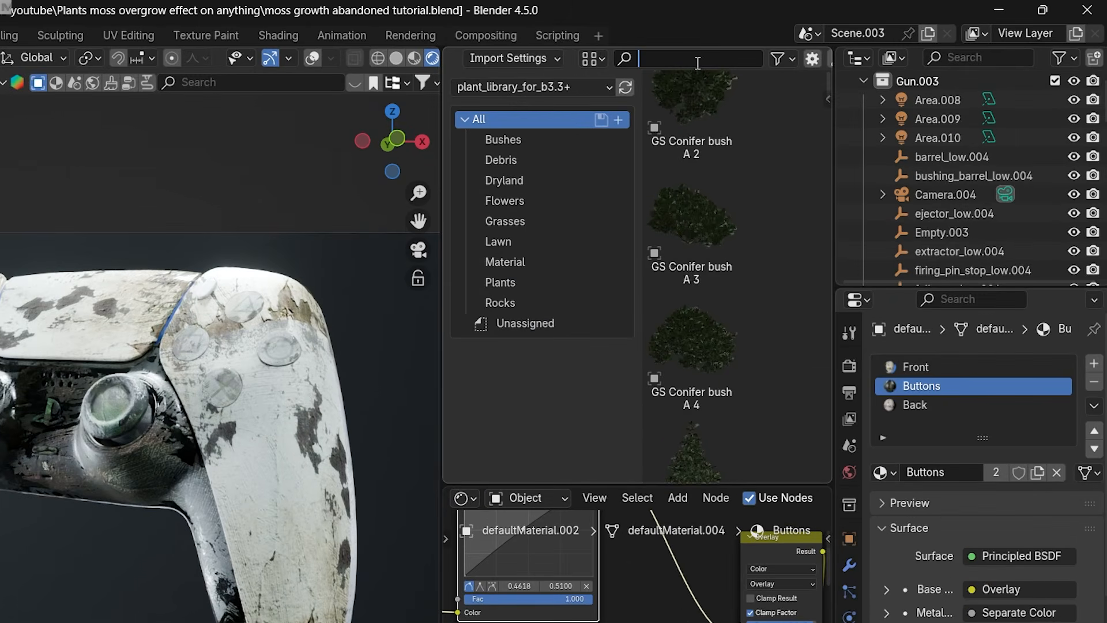
text(moss)
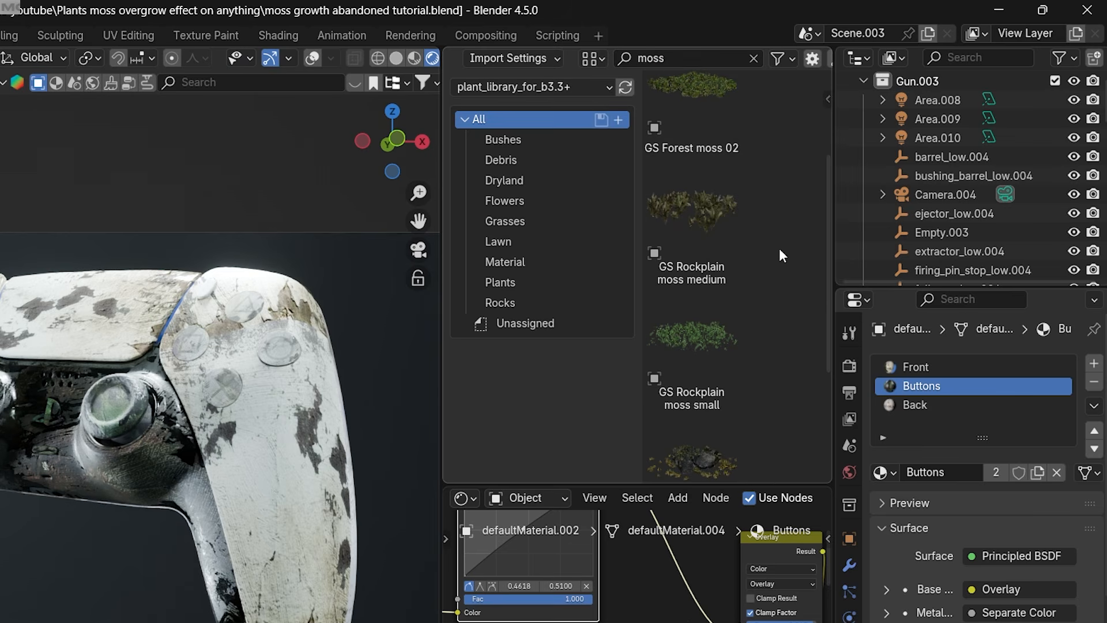
scroll(731, 246, down, 5)
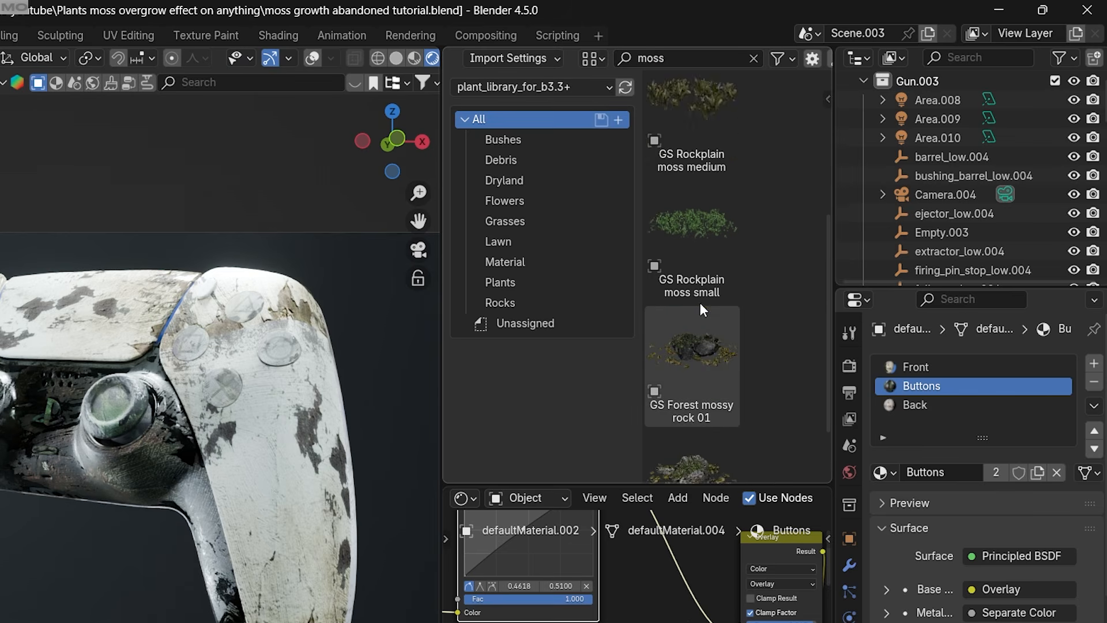
scroll(706, 231, up, 3)
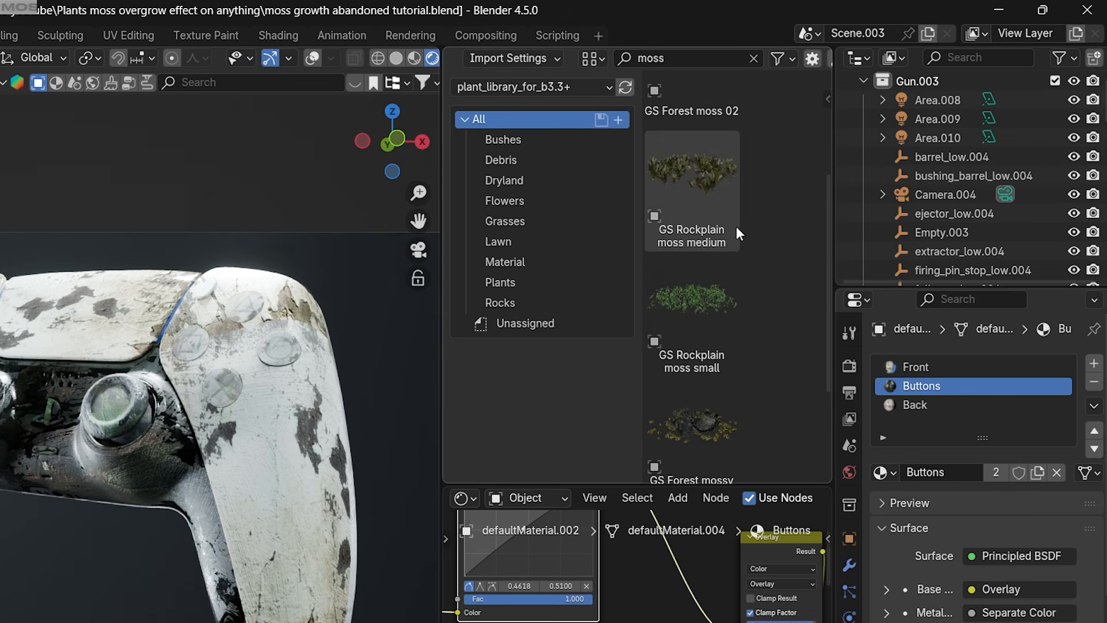
scroll(700, 340, down, 2)
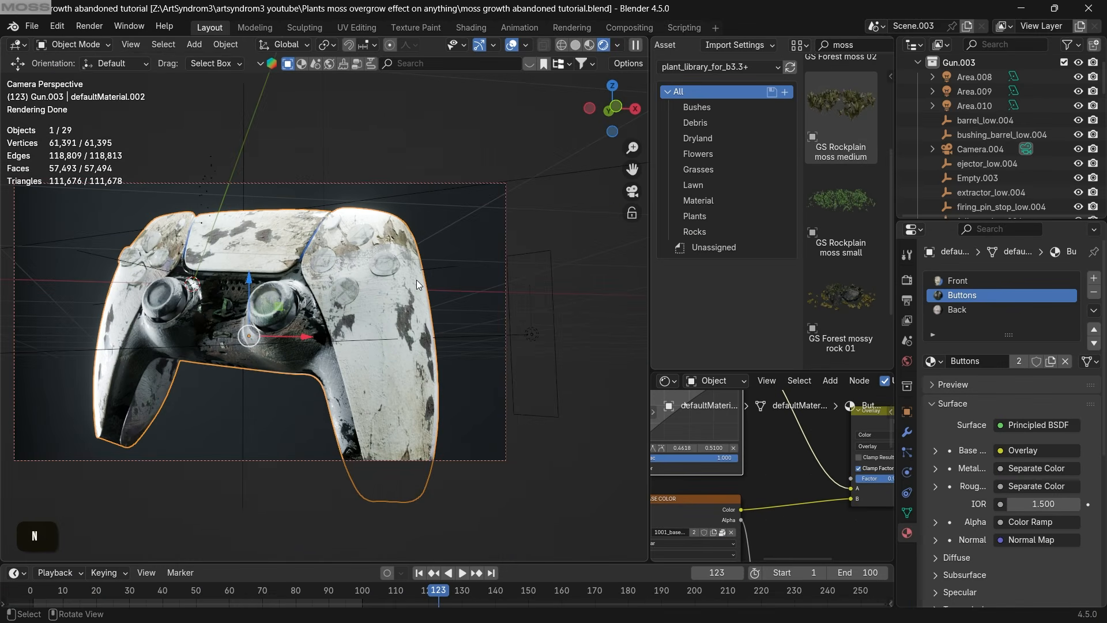
Assign the game controller as the Biome-Reader scatter emitter.
key(n)
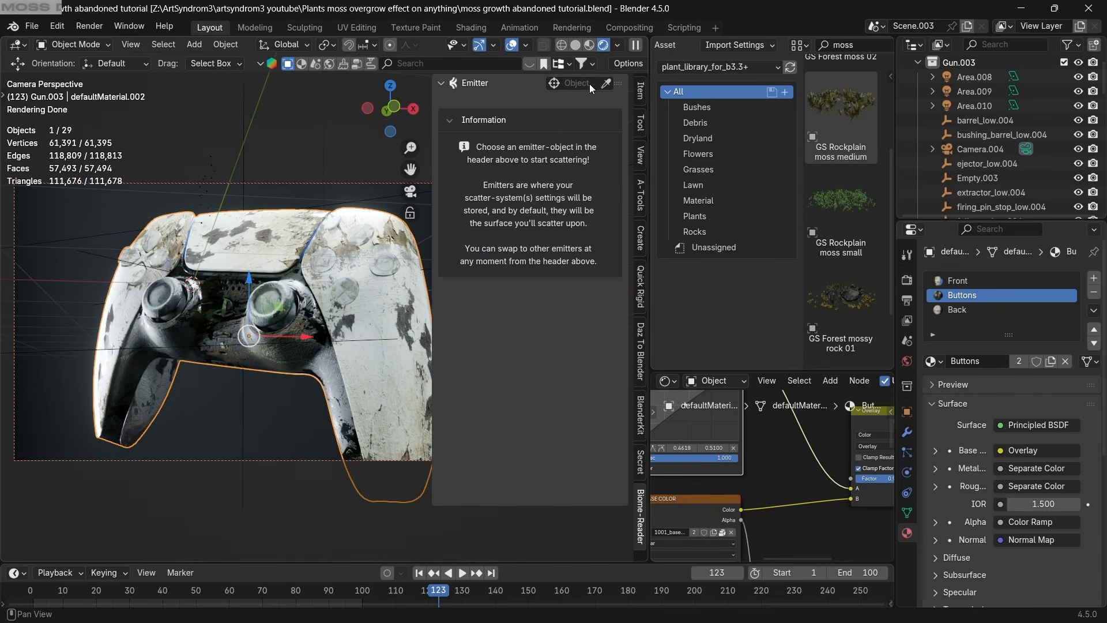
click(280, 241)
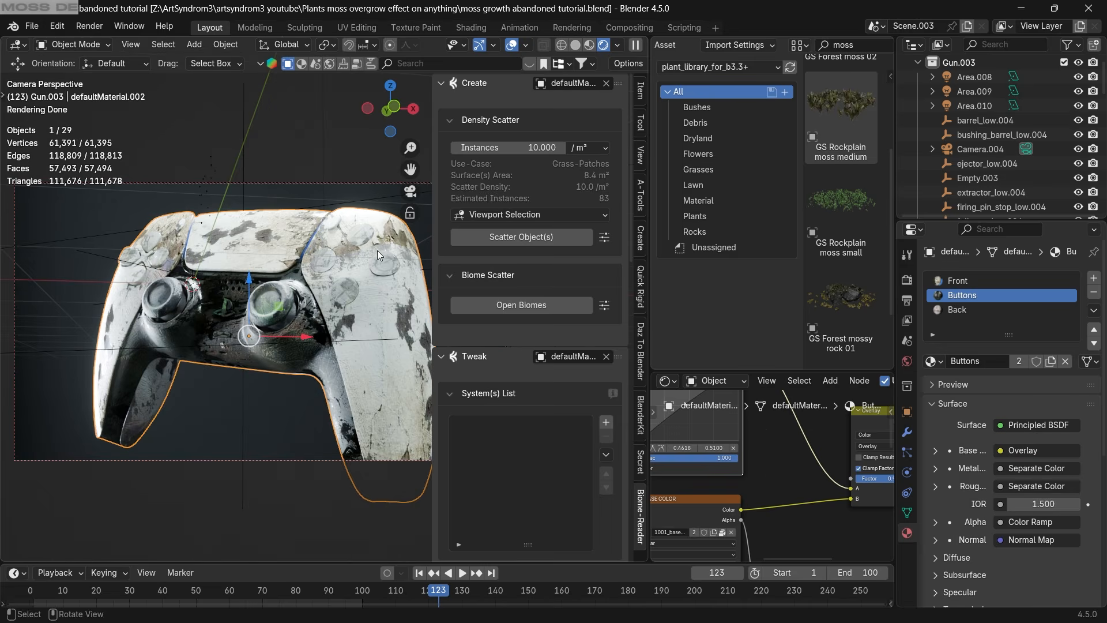
scroll(378, 250, up, 2)
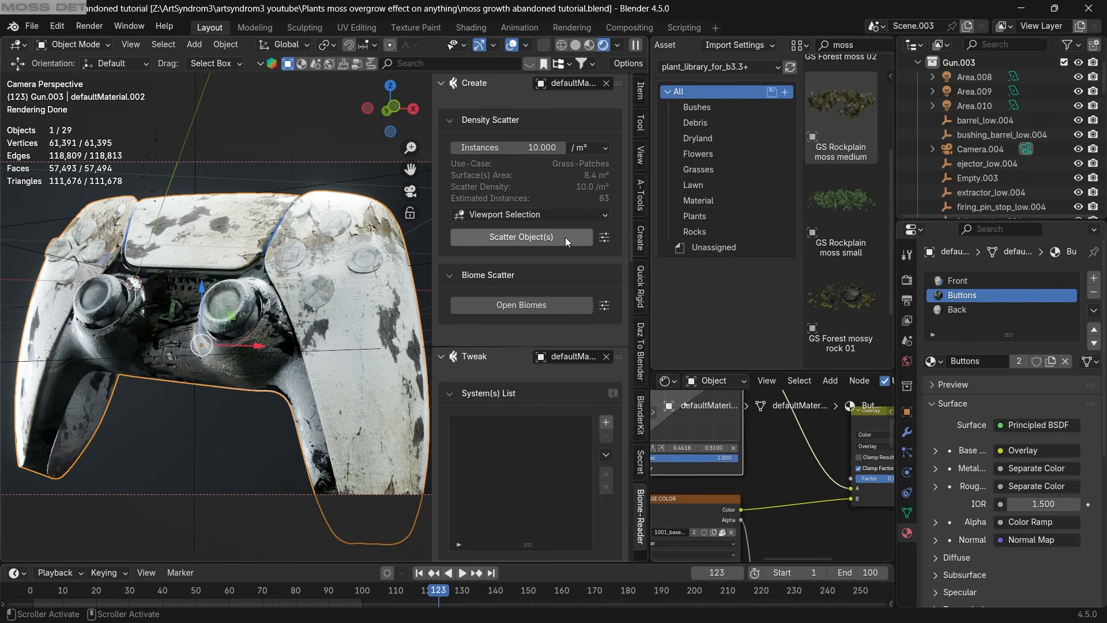
Add a test cube, scale it to about half its size, and move it horizontally in front of the controller.
key(shift+a)
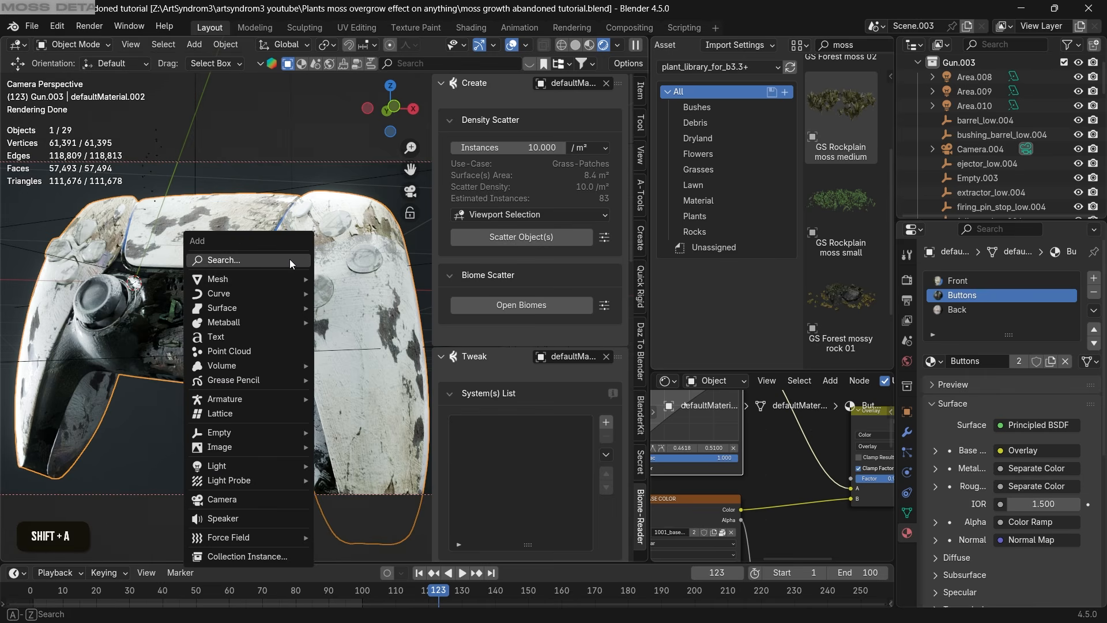
mouse_move(260, 281)
click(329, 294)
scroll(323, 317, down, 2)
key(s)
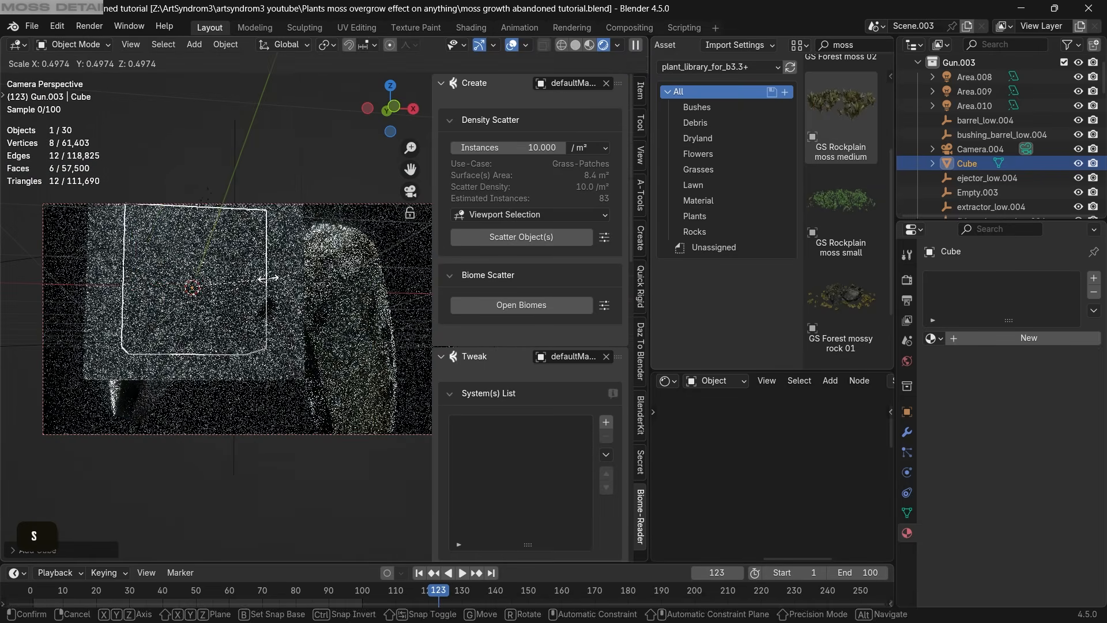
click(249, 296)
key(g)
key(shift+z)
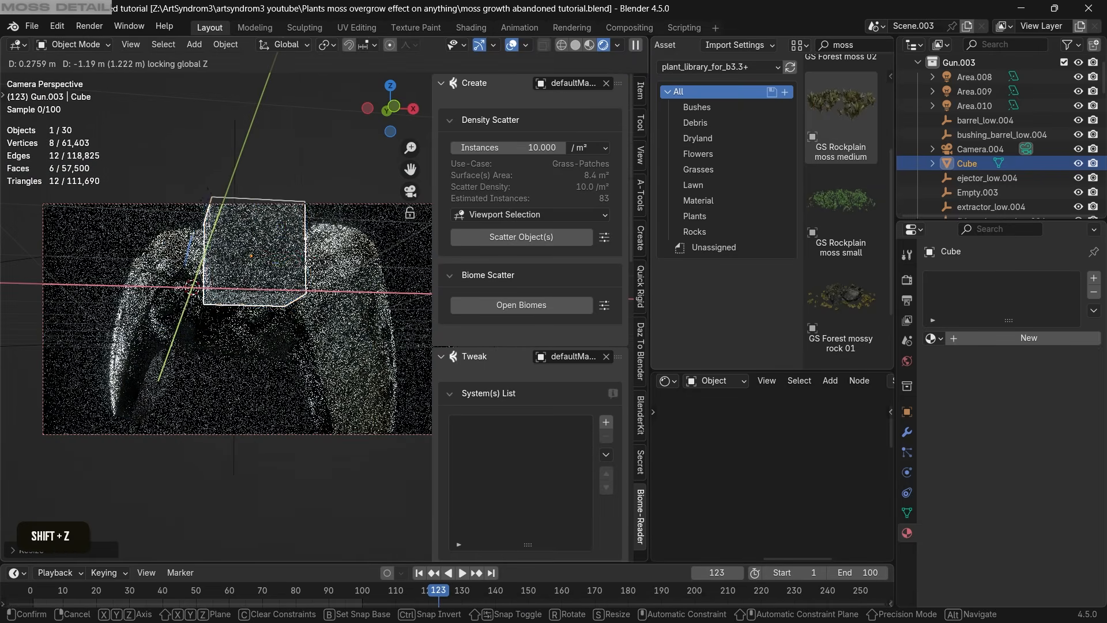
click(244, 233)
key(a)
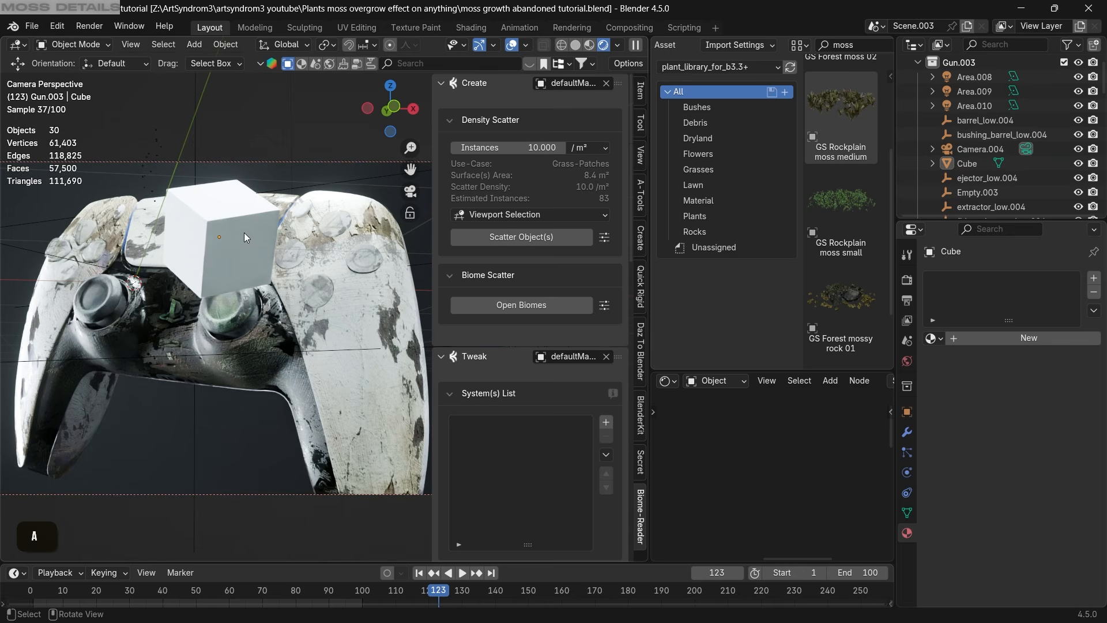
Scatter the cube over the controller and set the scatter Scale to 0.10.
click(244, 233)
click(506, 237)
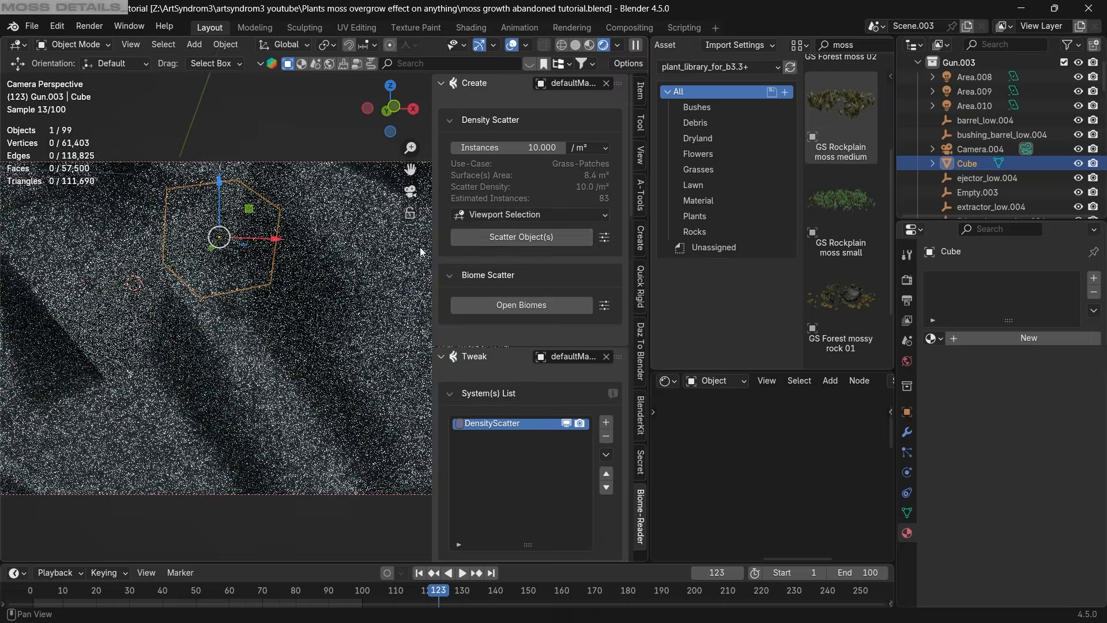
key(Escape)
scroll(496, 362, down, 10)
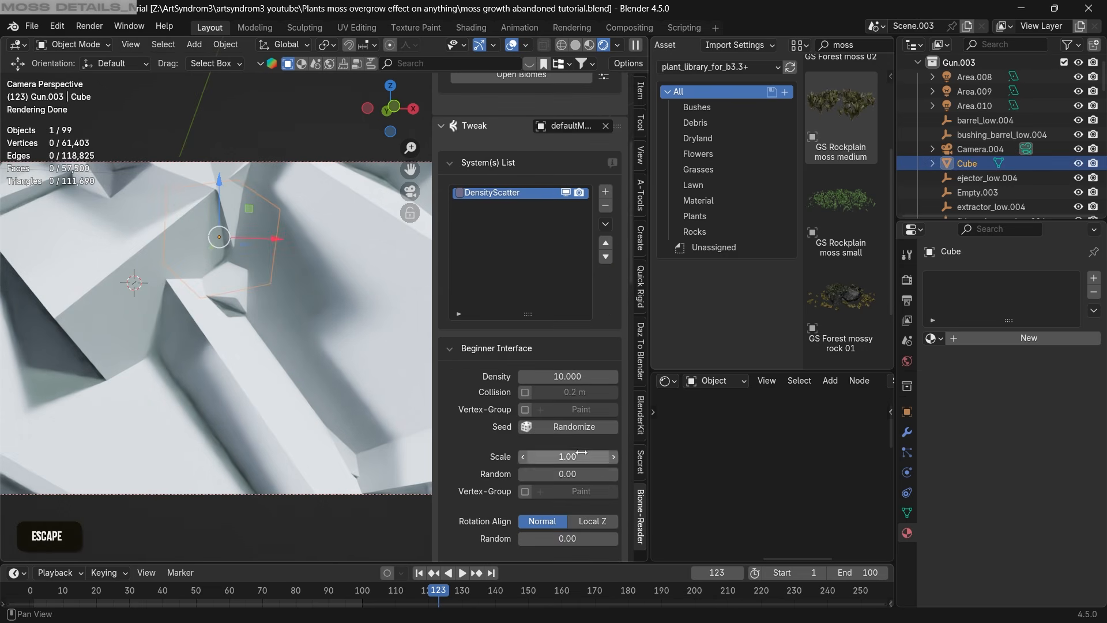
drag(568, 457, 568, 457)
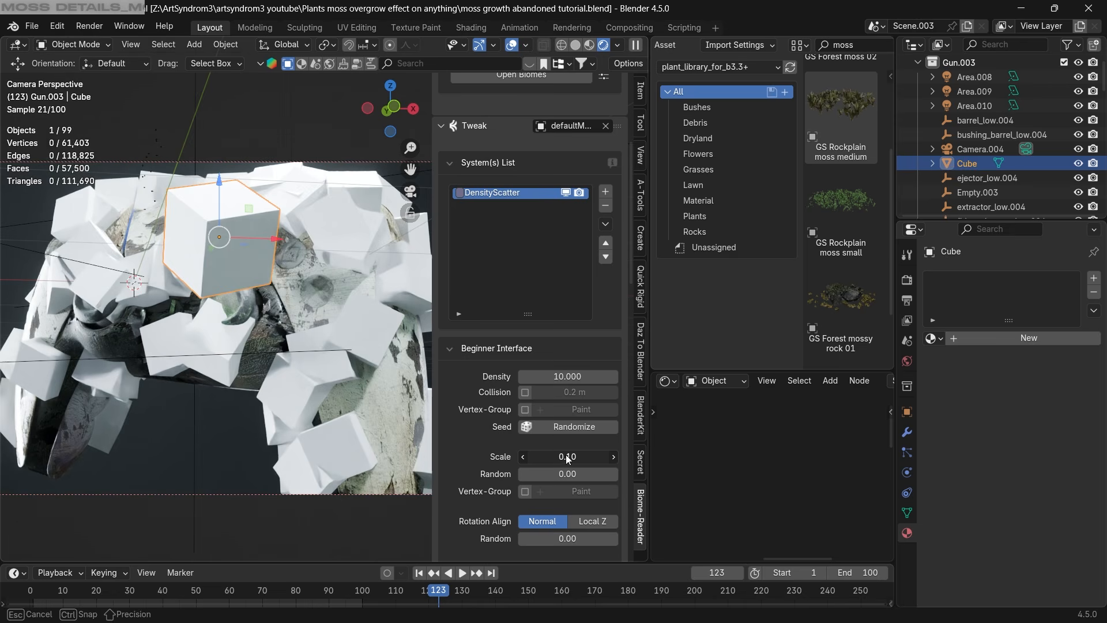
Delete the test cube and reselect the controller.
key(x)
click(247, 256)
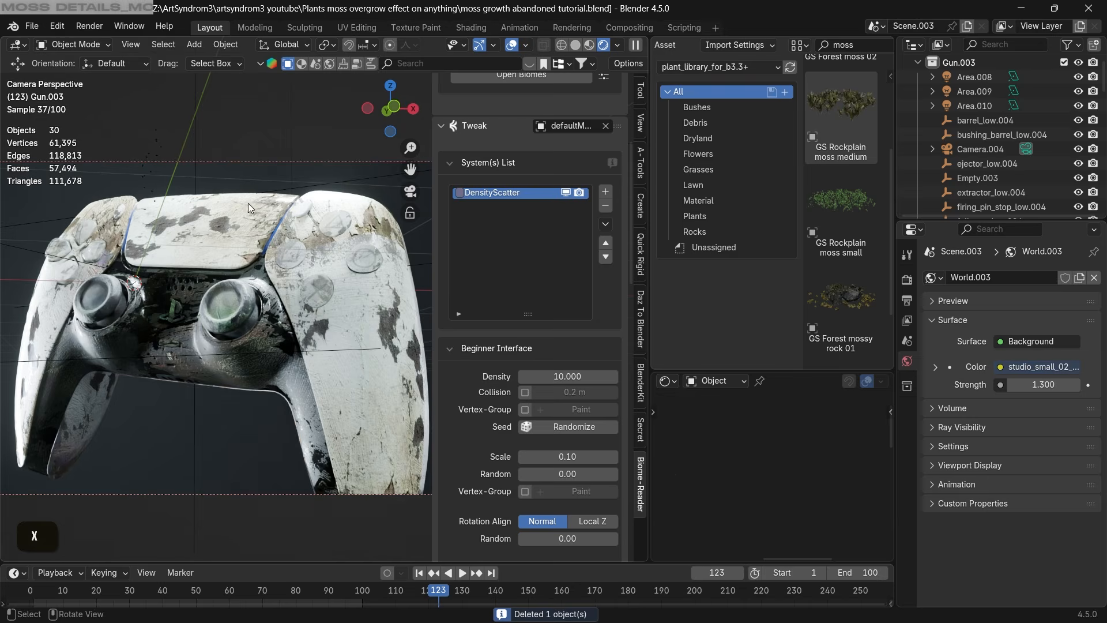
click(309, 251)
scroll(309, 249, up, 3)
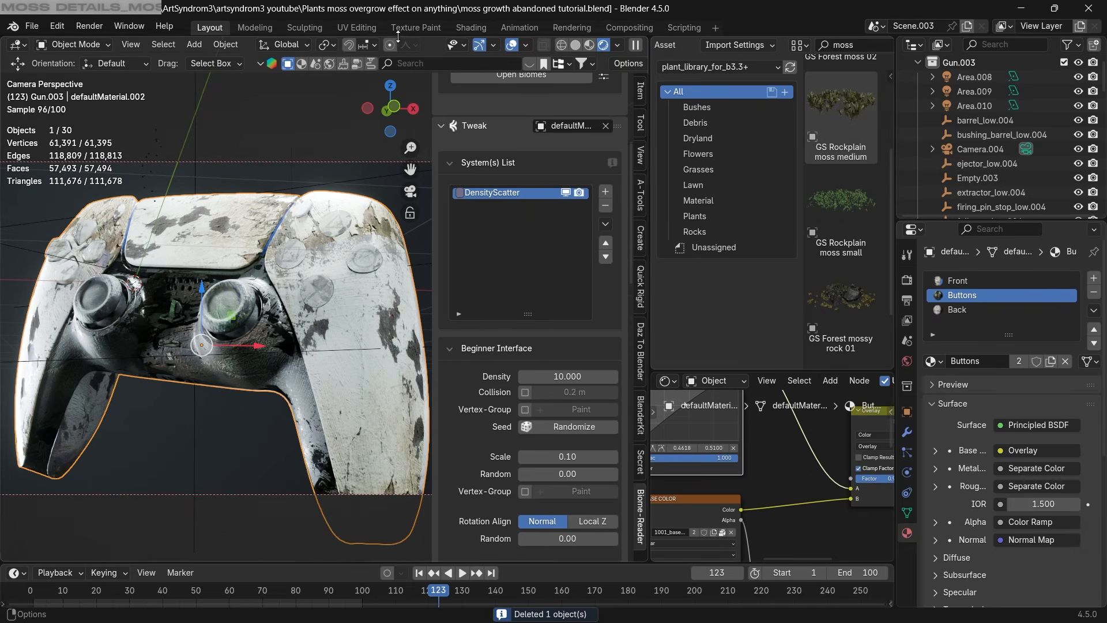
Turn off the viewport overlays and undo the cube's density scatter system.
click(514, 45)
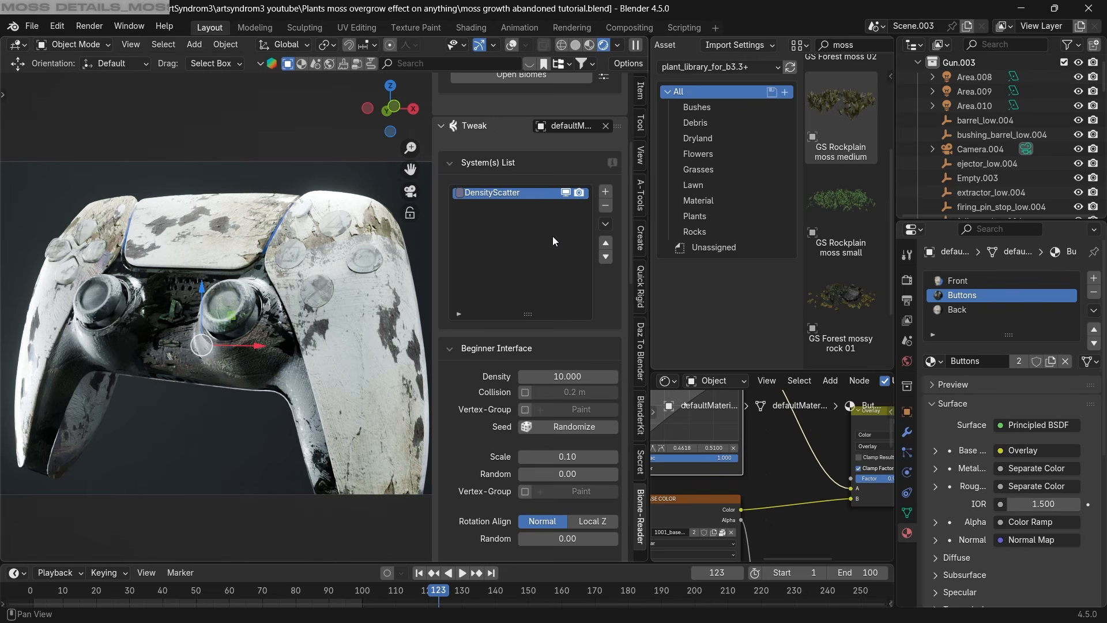
scroll(553, 237, up, 7)
key(ctrl+z)
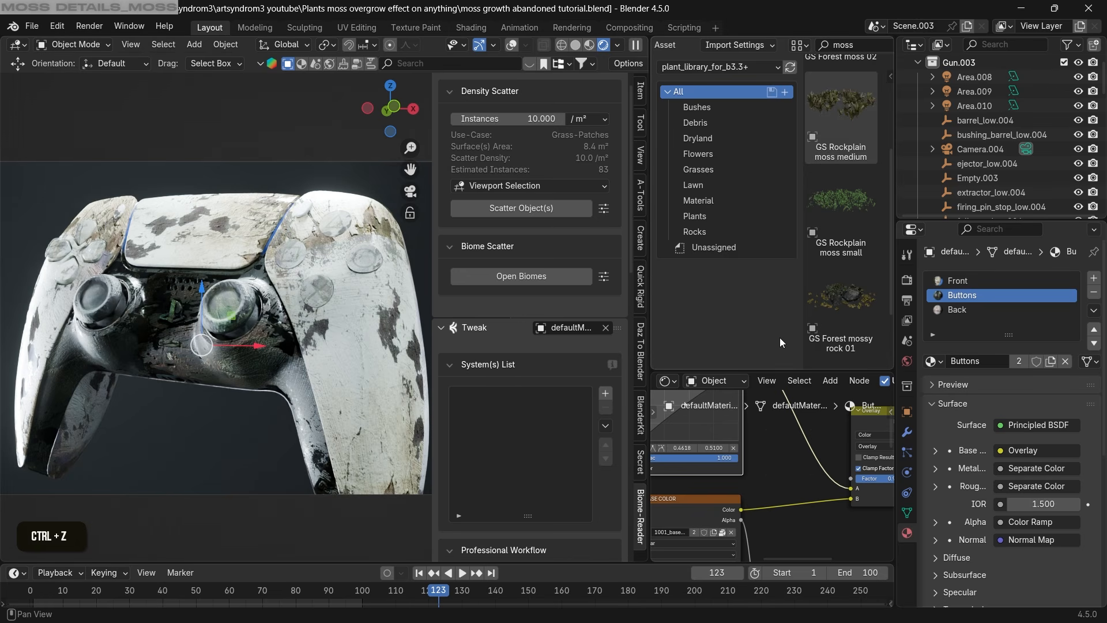
Select the GS Rockplain moss small asset in the plant_library_for_b3.3+ Asset Browser.
click(667, 45)
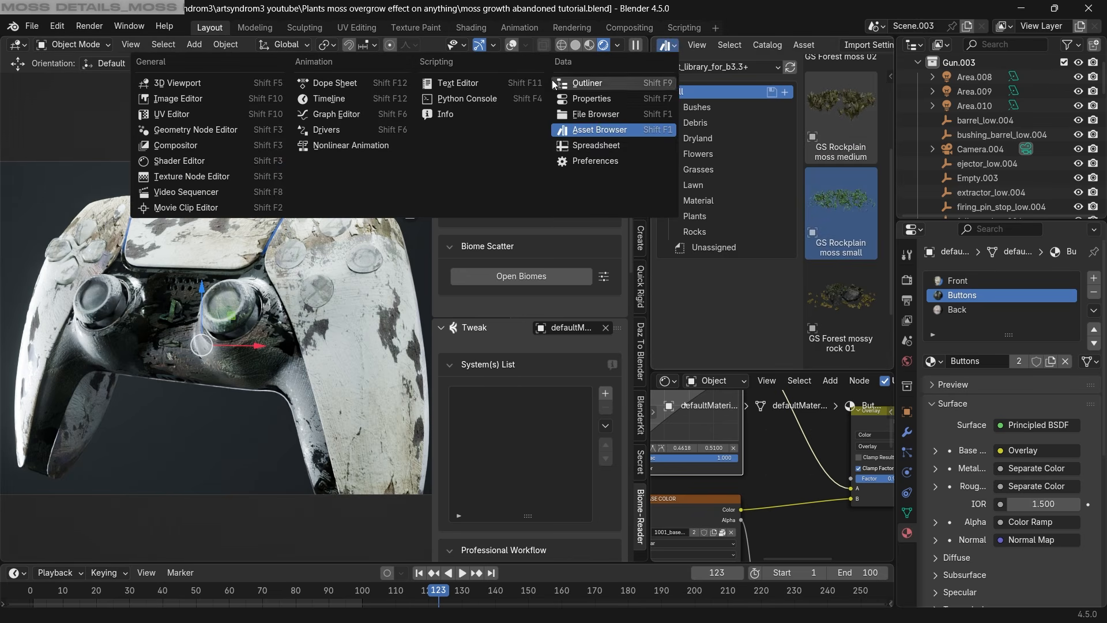
click(621, 132)
click(698, 67)
click(691, 178)
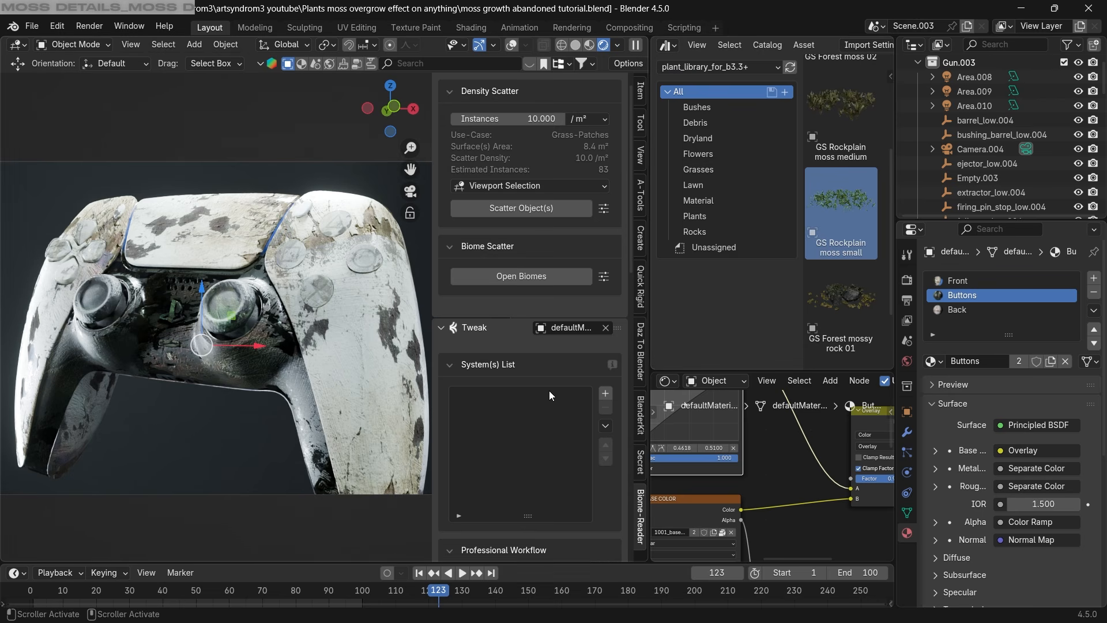
scroll(549, 390, down, 5)
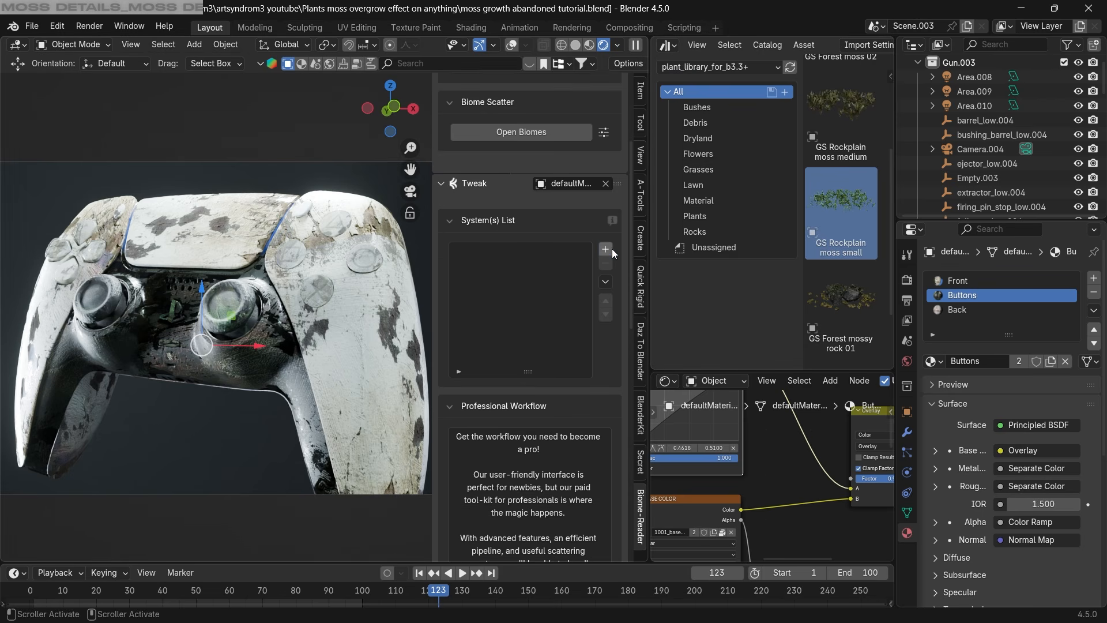
Add a new scatter system to the controller and name it Moss.
click(605, 250)
double_click(505, 249)
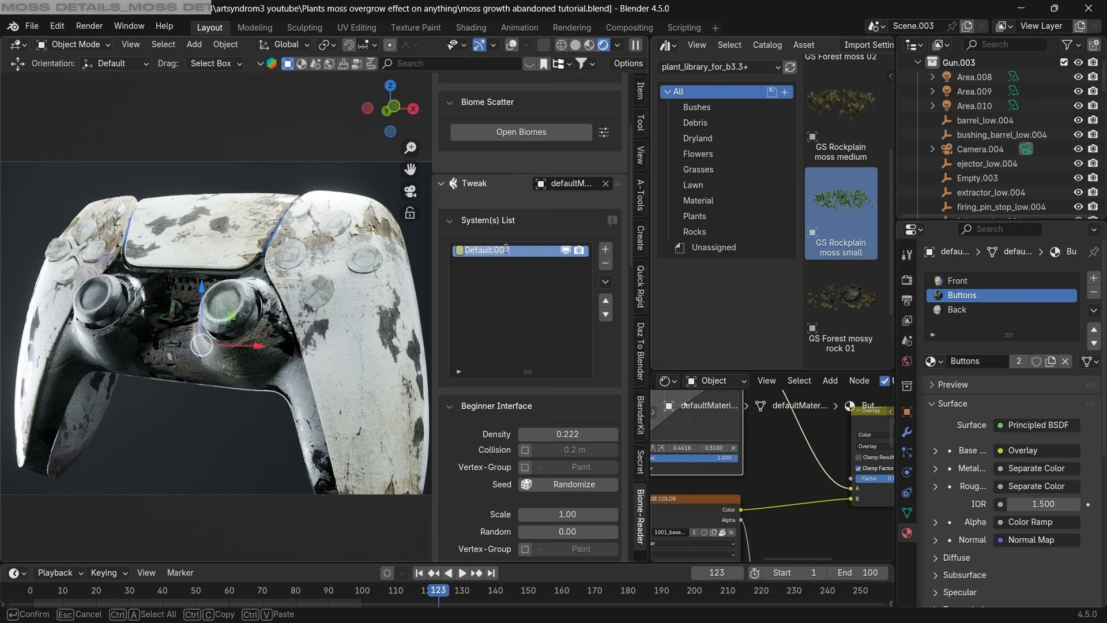
key(Return)
Add the selected GS Rockplain moss small asset from the browser as the Moss system's instance.
scroll(502, 326, down, 10)
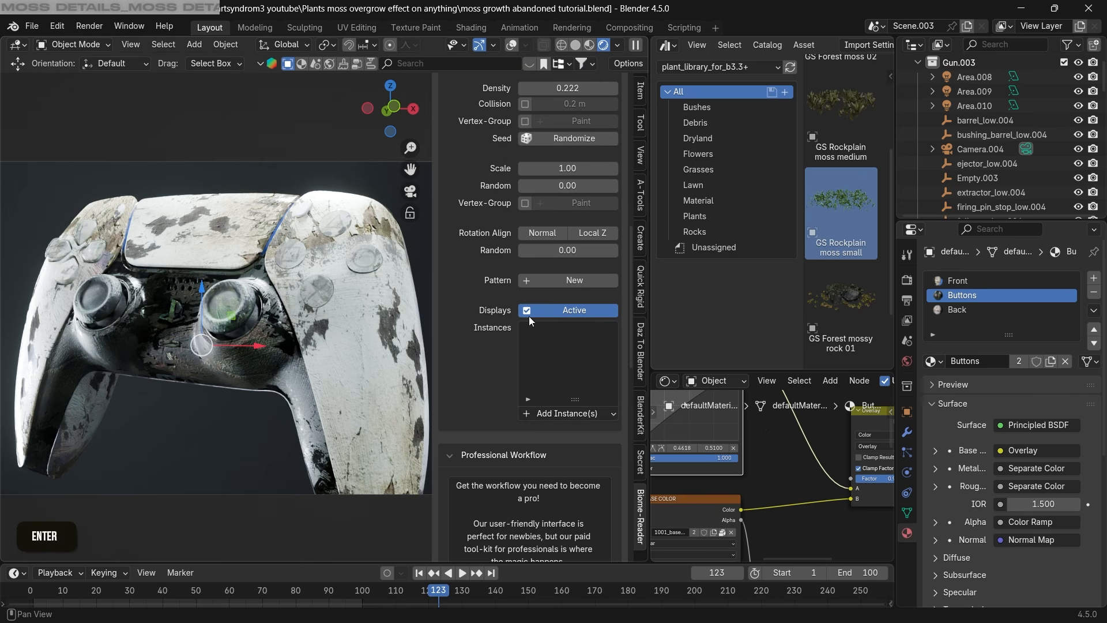
click(541, 415)
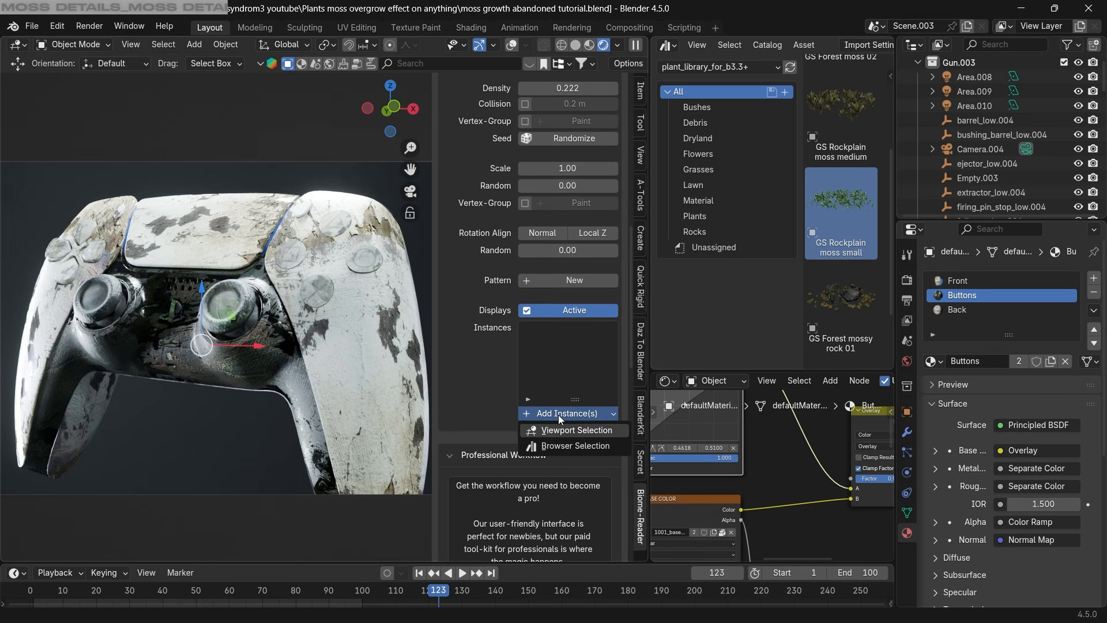
click(549, 446)
click(554, 445)
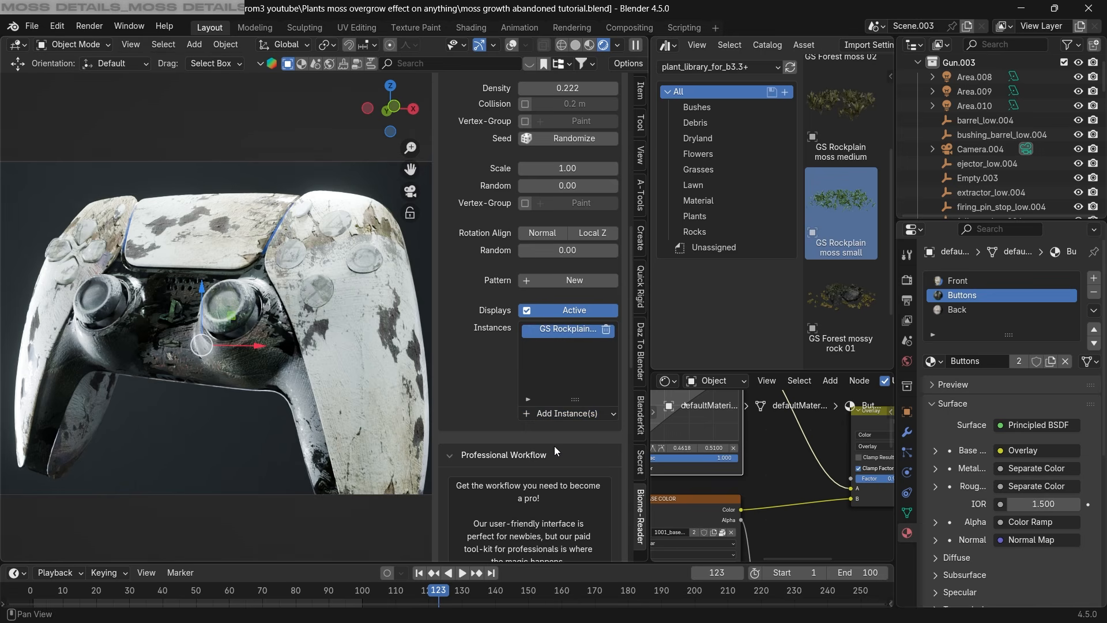
Raise the Moss system's Density to 11.292 and widen the 3D viewport to give the controller more room.
key(shift+z)
scroll(486, 248, down, 7)
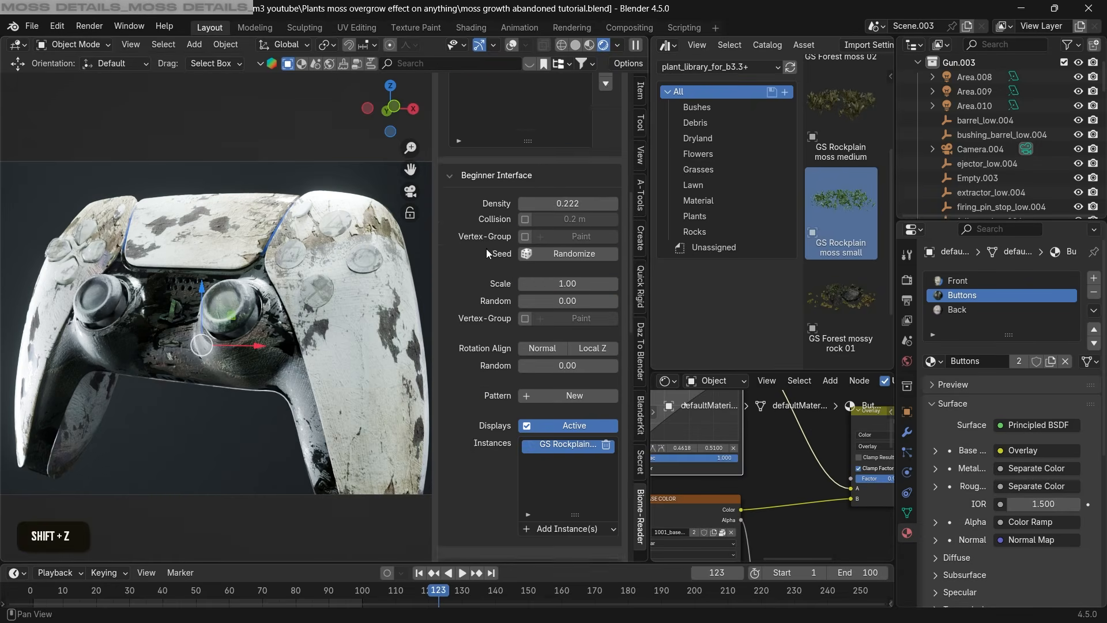
drag(568, 261, 611, 261)
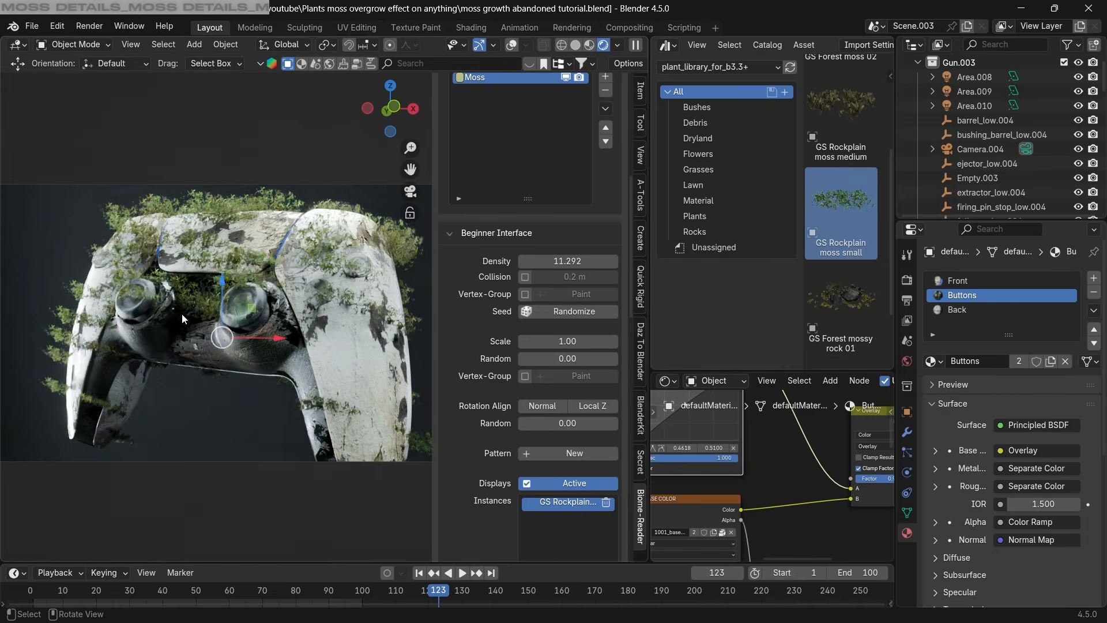
shift+middle_drag(182, 314, 502, 286)
drag(648, 304, 771, 304)
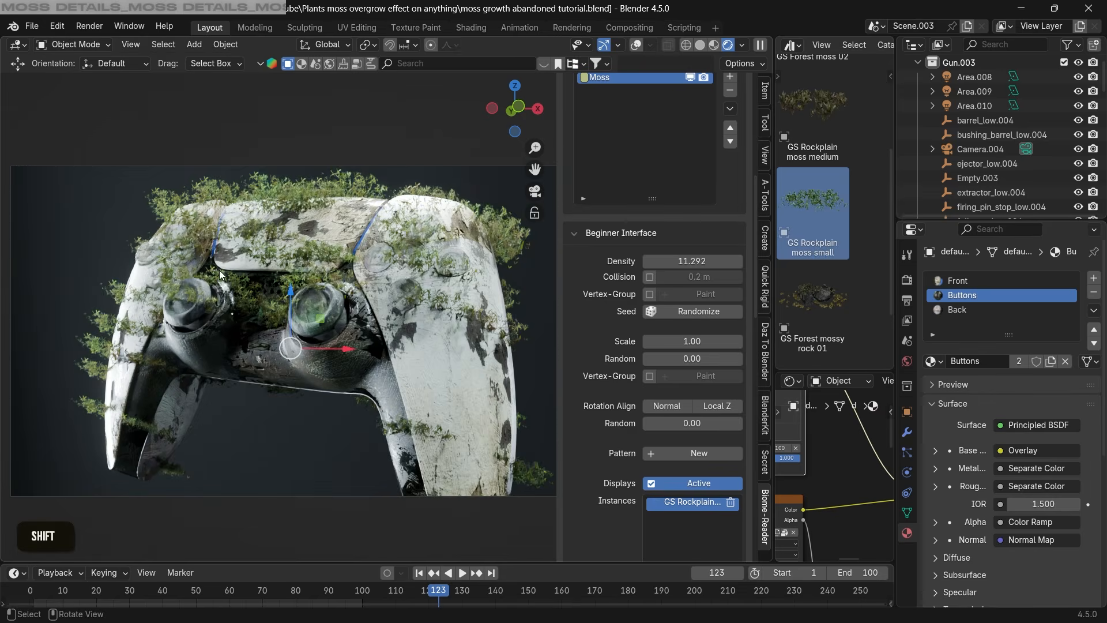
Set the Moss system's Rotation Align to Normal.
scroll(631, 340, down, 2)
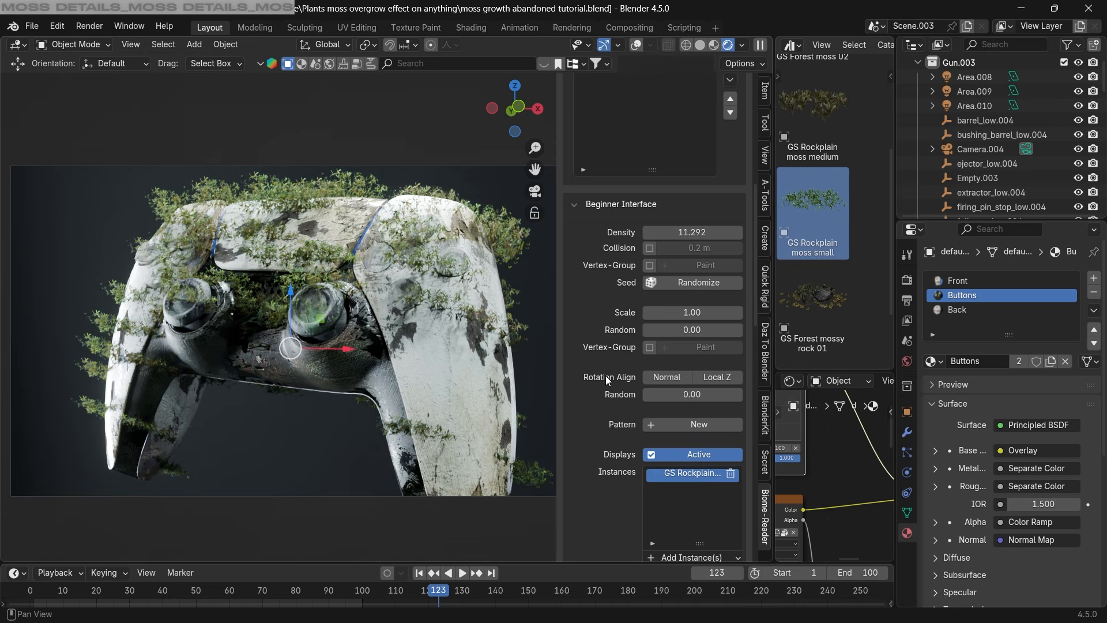
click(664, 378)
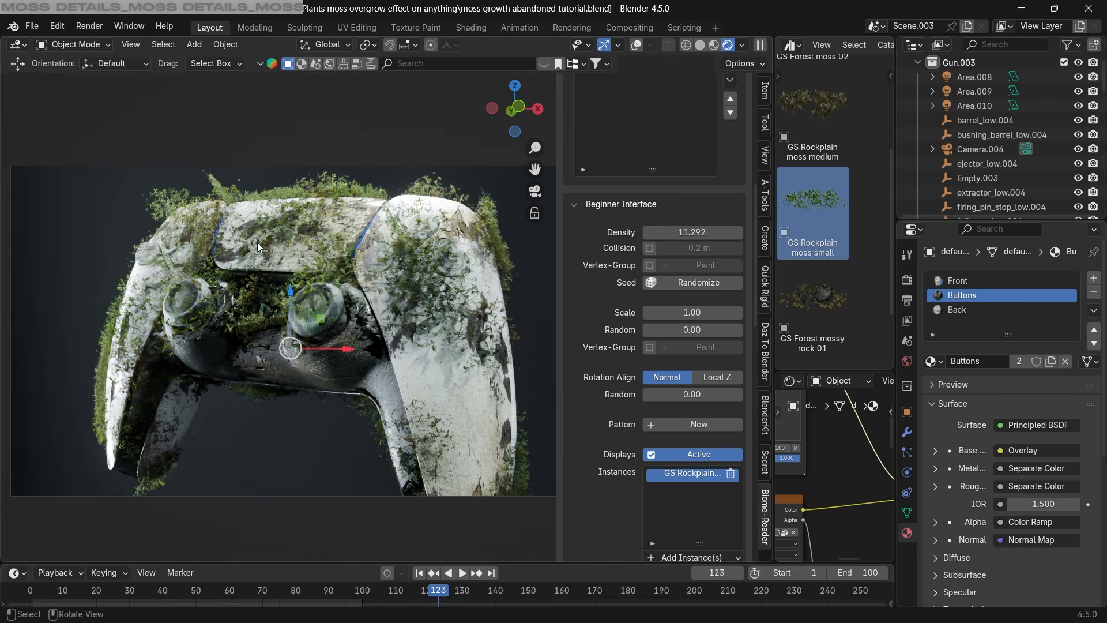
shift+middle_drag(402, 262, 379, 257)
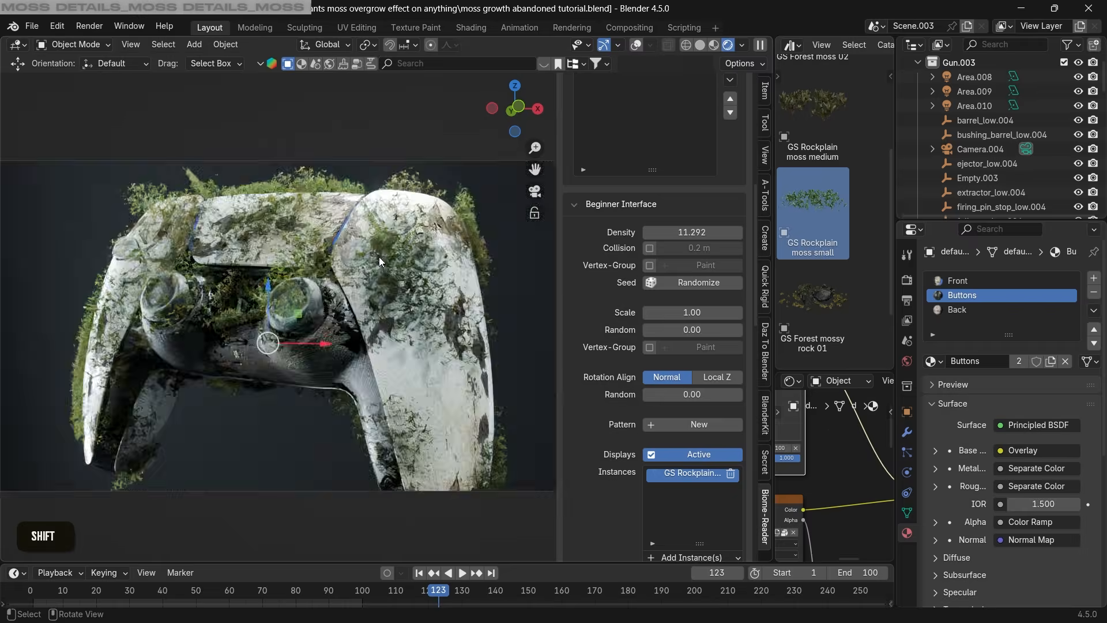
Raise the moss Density to 25.212, then enable Collision with a distance of 0 m.
scroll(379, 258, up, 1)
drag(704, 230, 651, 249)
click(650, 248)
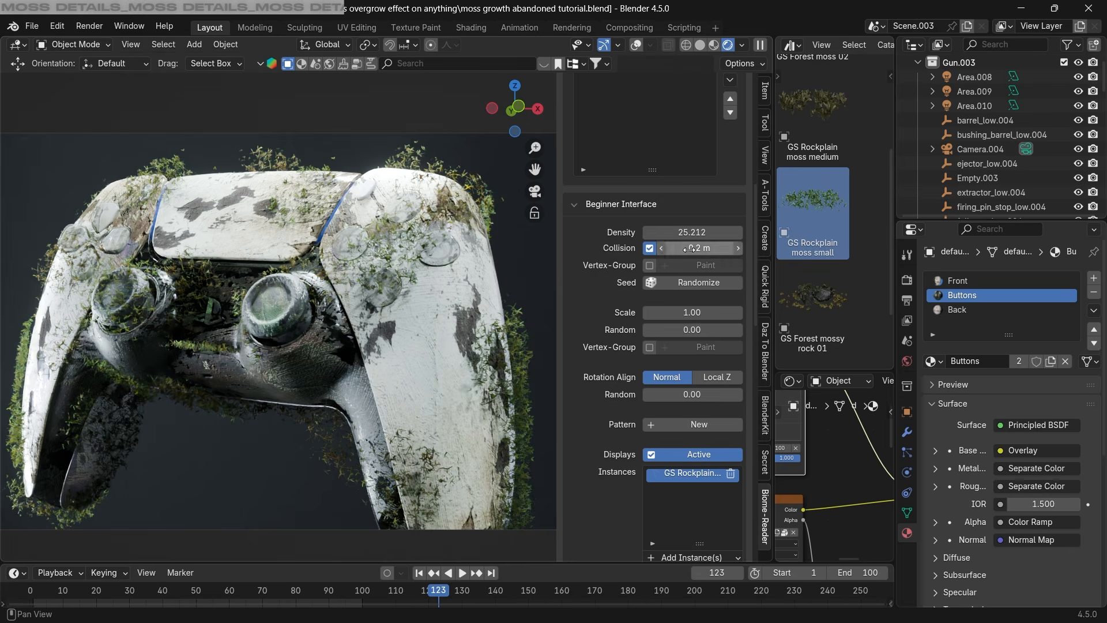
mouse_move(691, 248)
mouse_down()
mouse_move(672, 248)
mouse_move(689, 248)
mouse_up()
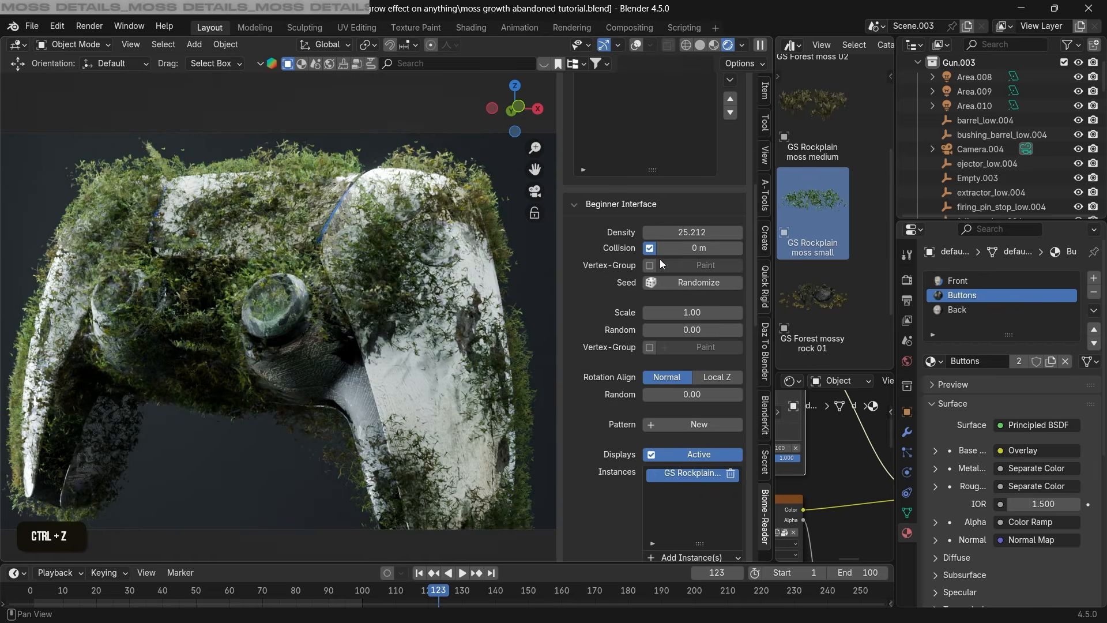
Randomize the moss Seed several times for a different distribution and set its Scale to 0.88.
click(650, 265)
click(650, 266)
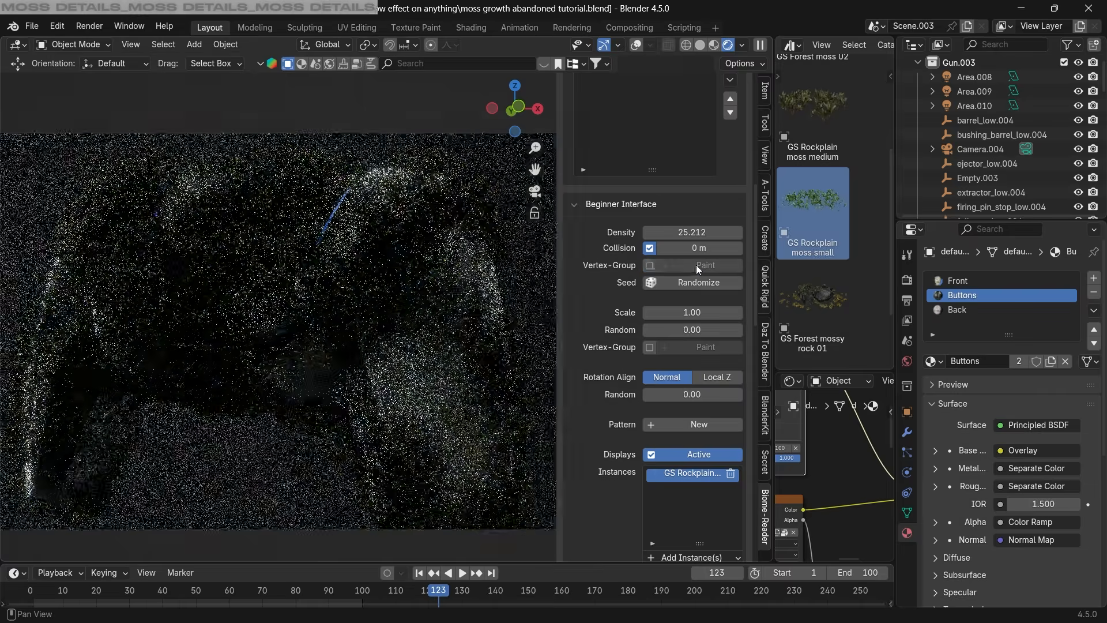
click(675, 282)
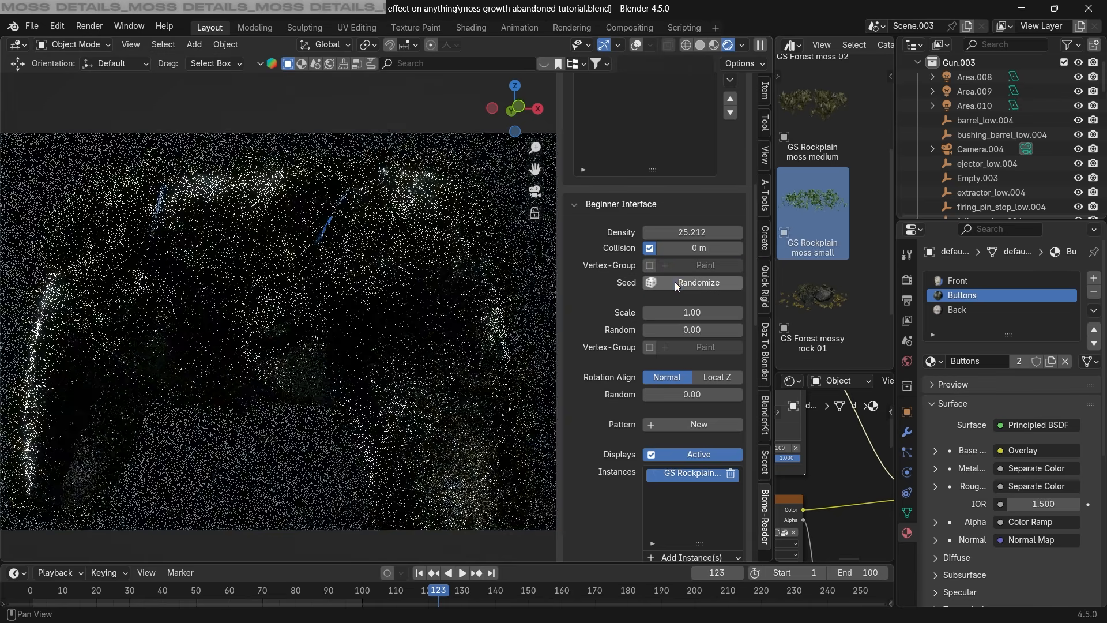
click(694, 285)
click(693, 285)
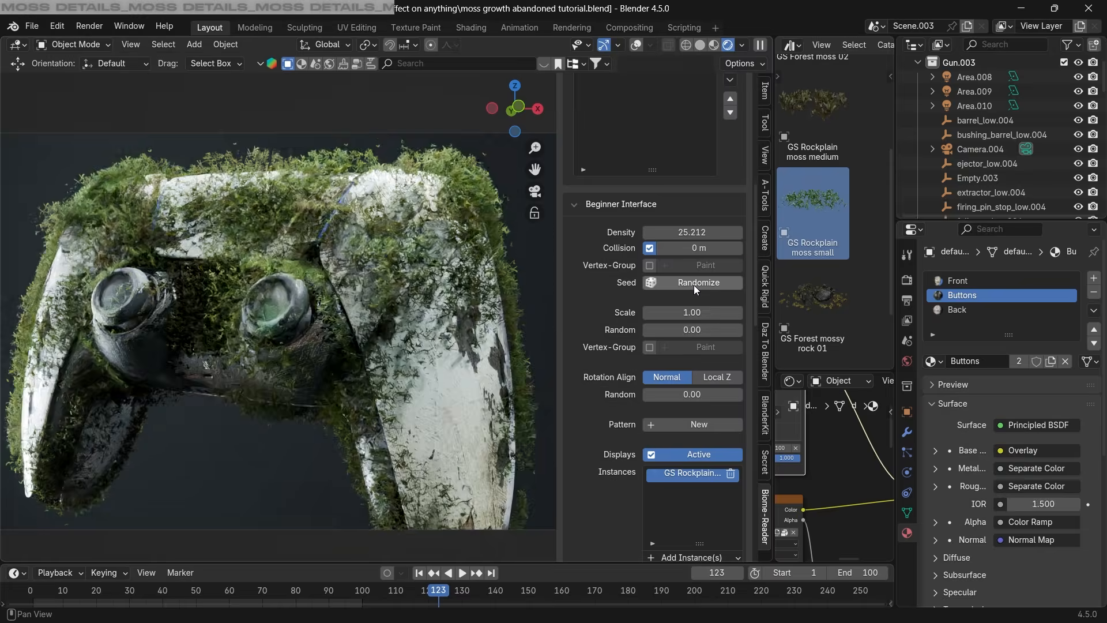
click(693, 284)
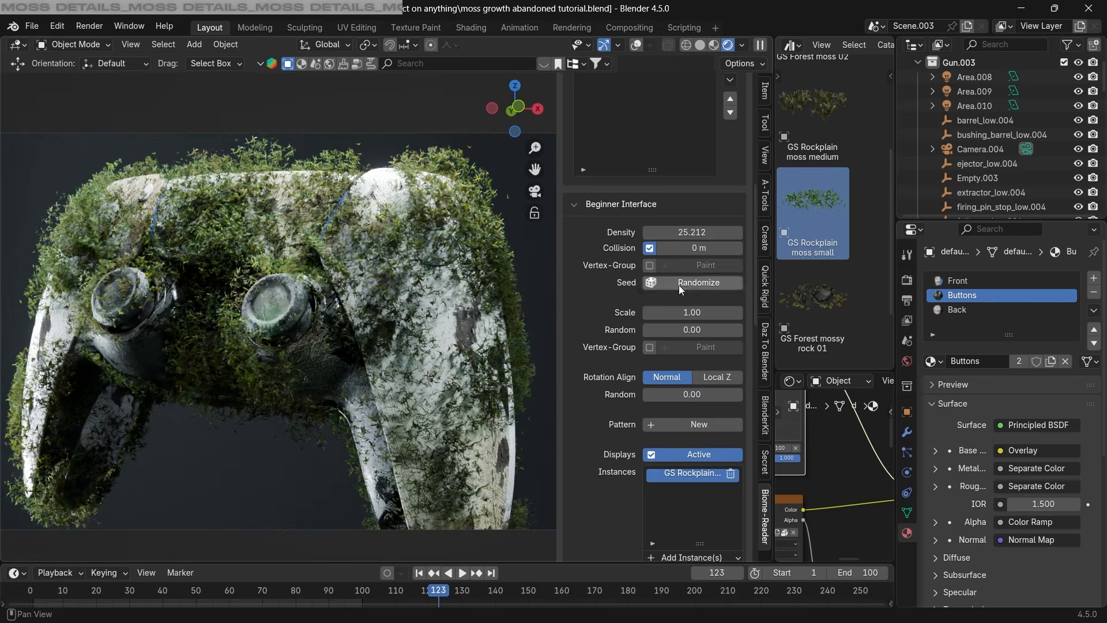
drag(682, 312, 674, 312)
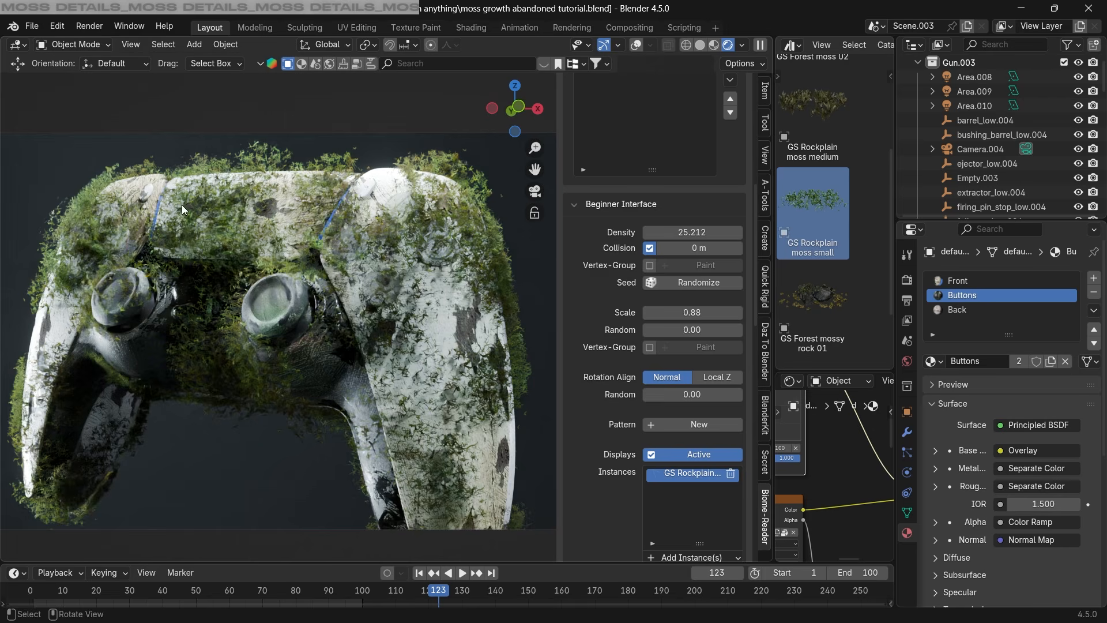
Try a Random scale of 0.80 on the moss and undo it.
scroll(628, 306, down, 3)
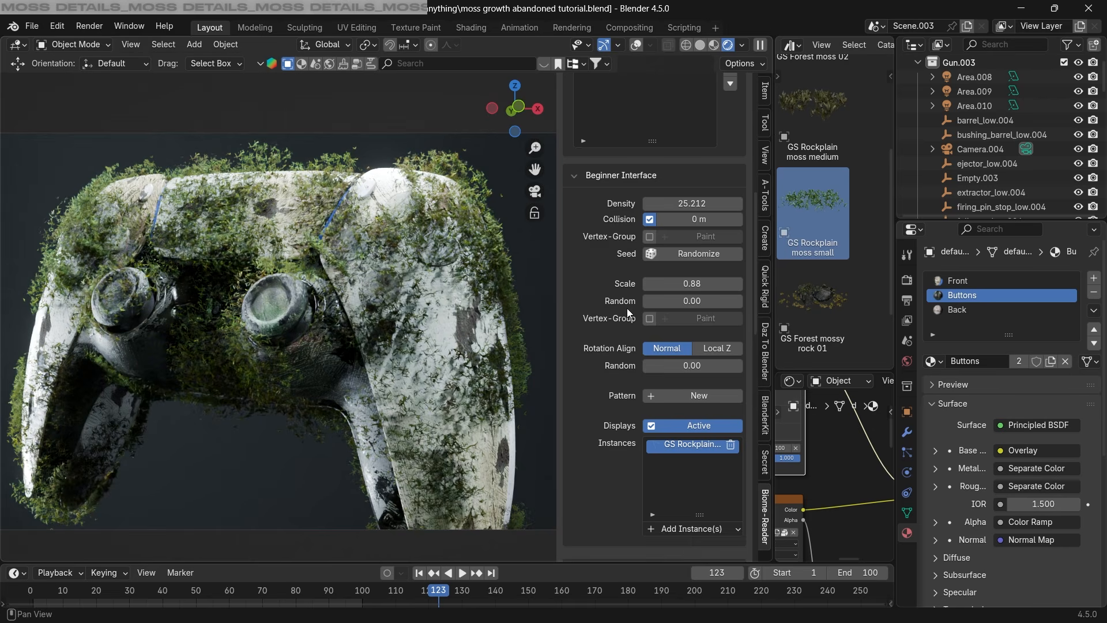
drag(659, 273, 728, 273)
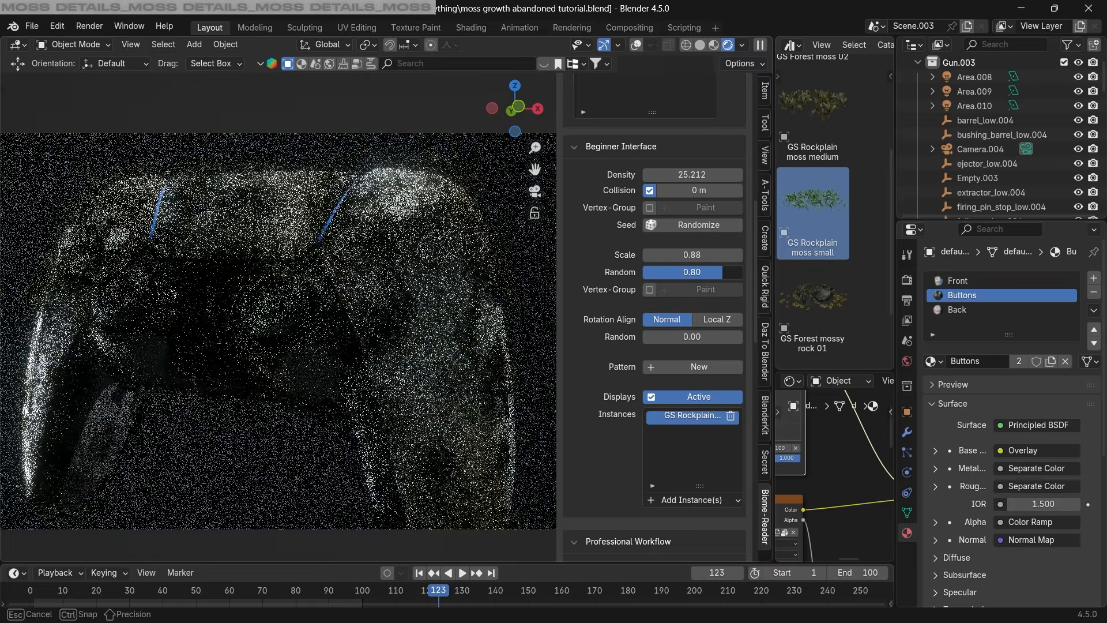
key(ctrl+z)
Switch the viewport to Solid shading and deactivate the Moss system's Displays option.
scroll(618, 350, down, 1)
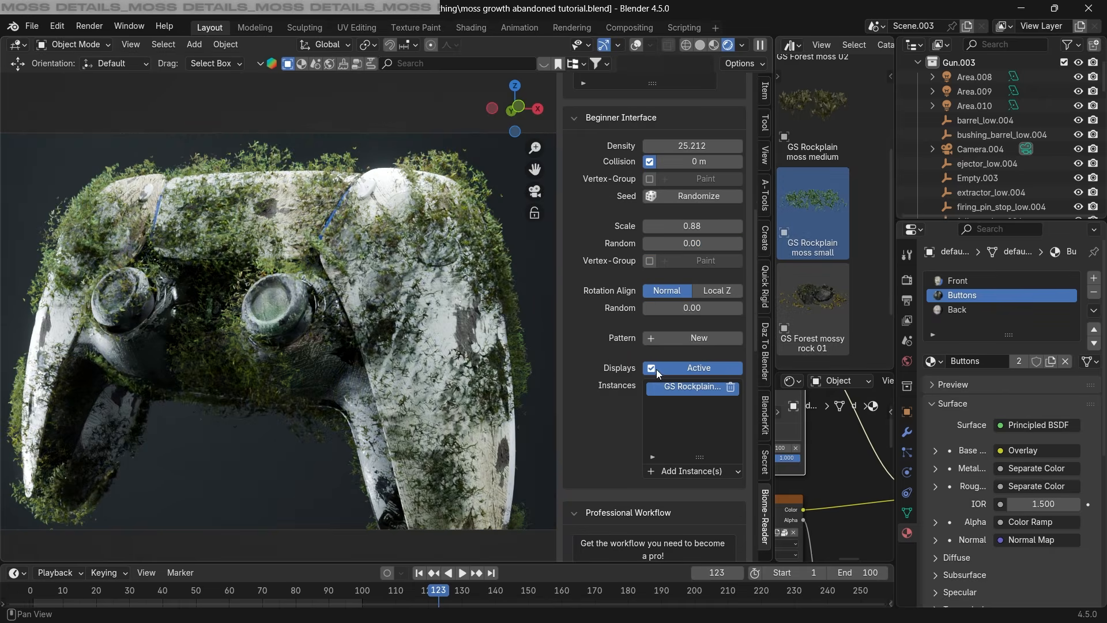
click(652, 368)
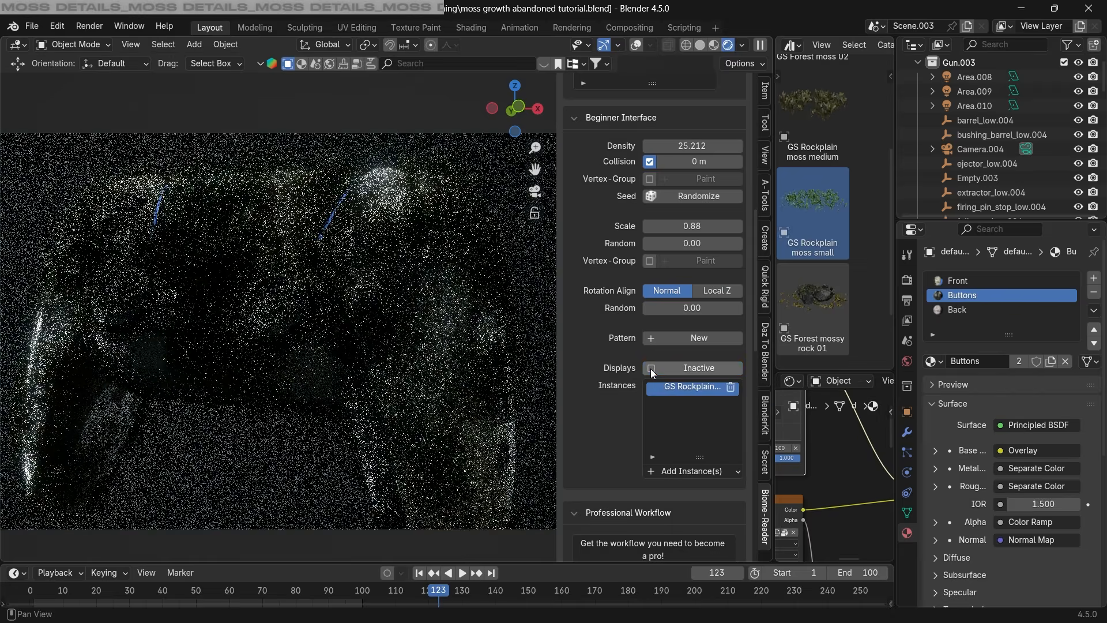
key(z)
click(653, 368)
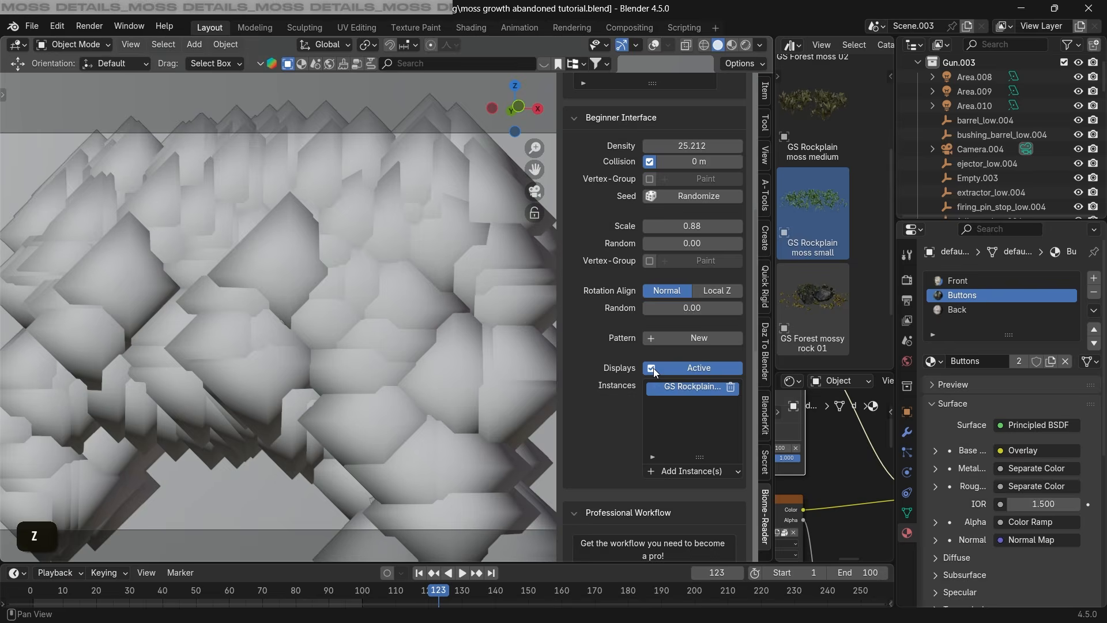
click(653, 368)
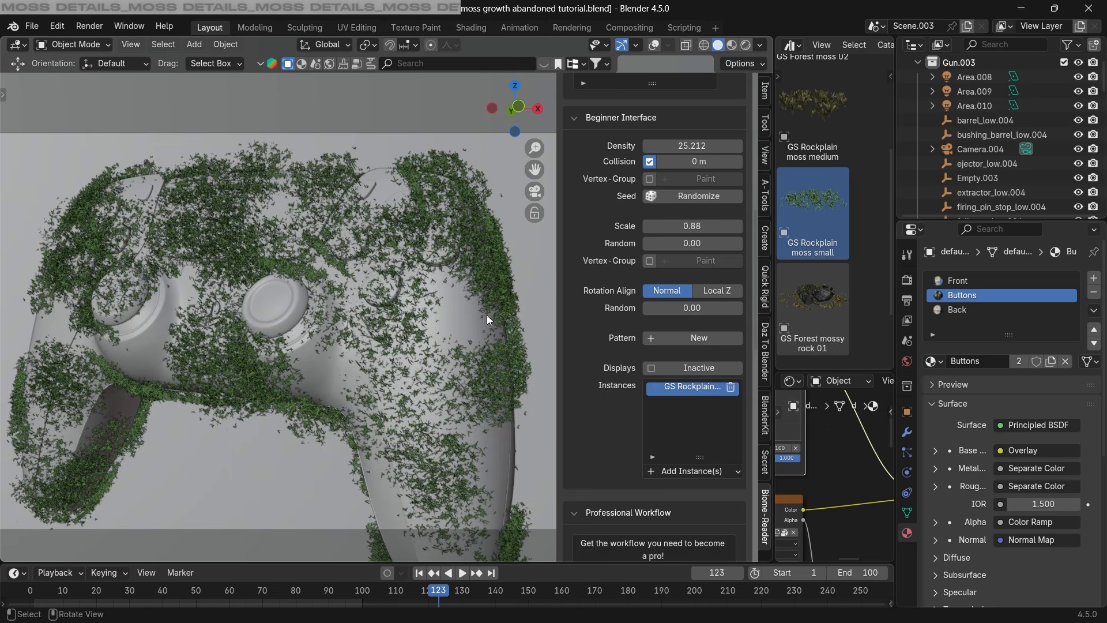
Try a new Pattern on the moss with Brightness and Contrast at 0.00, and deactivate the pattern.
scroll(620, 358, up, 2)
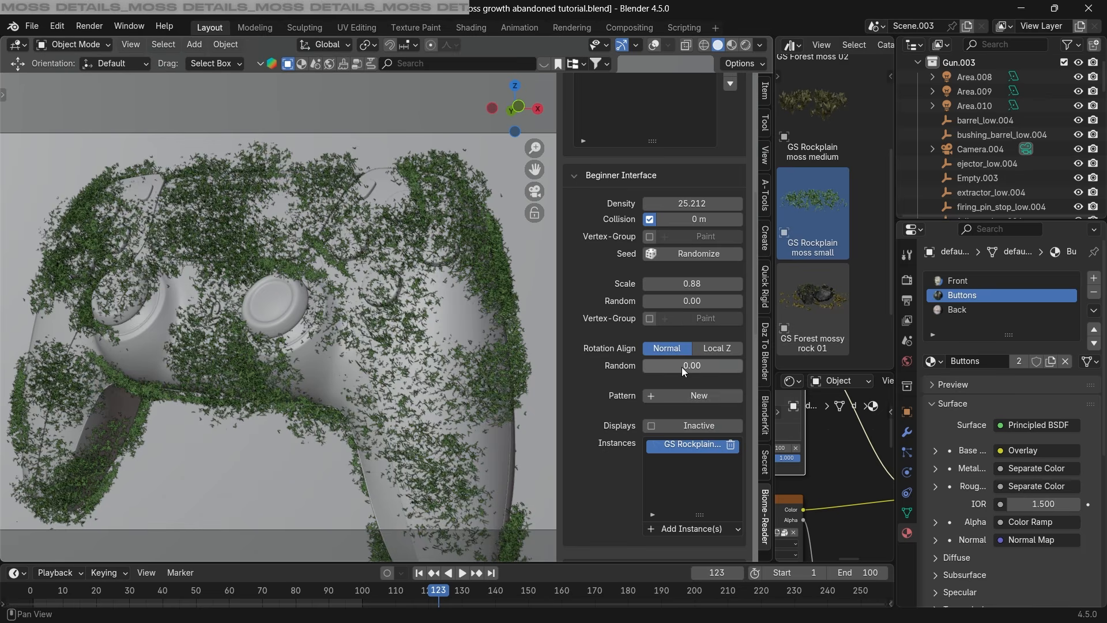
drag(681, 367, 639, 365)
click(666, 397)
scroll(667, 394, down, 1)
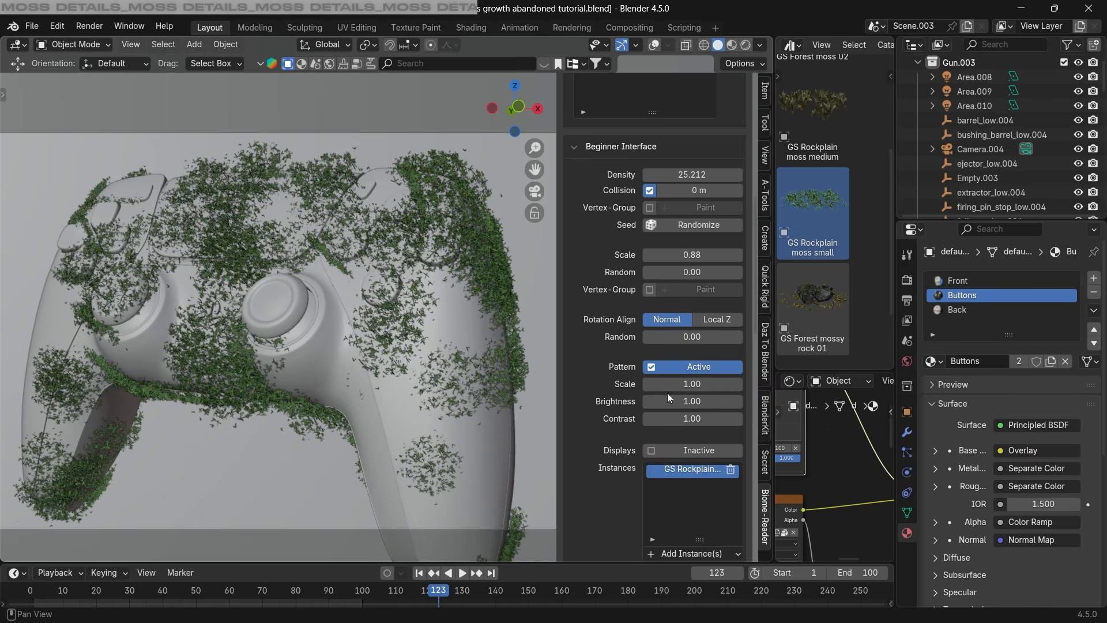
drag(687, 399, 652, 399)
drag(688, 418, 744, 418)
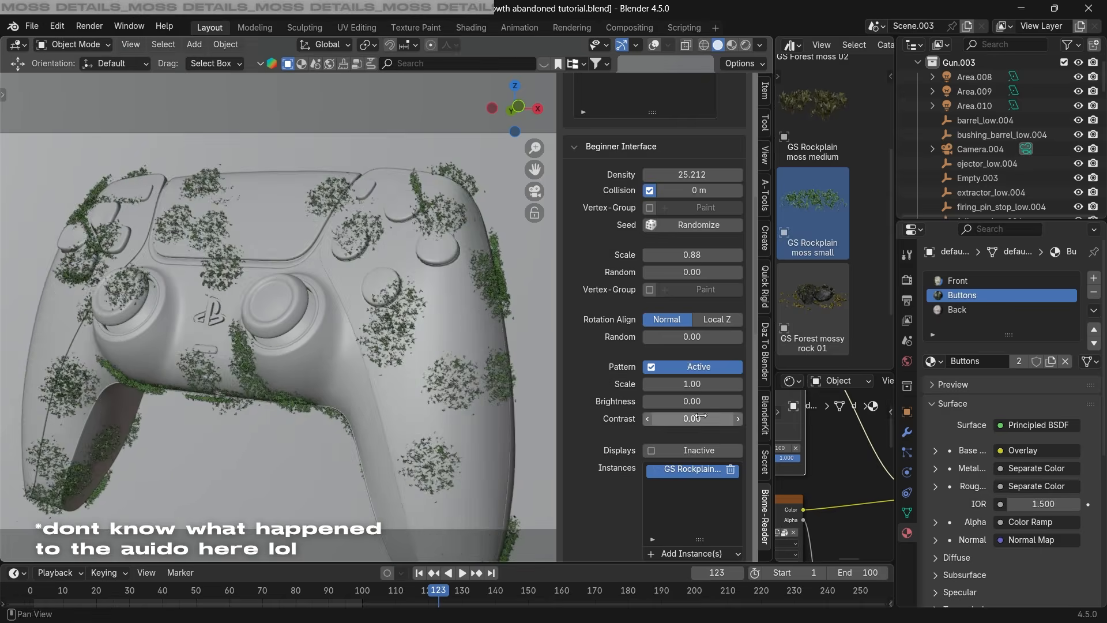
click(672, 366)
Set the moss Density to 52.452 with a new random Seed and Collision off, previewing it in Rendered shading.
drag(688, 230, 732, 231)
click(701, 285)
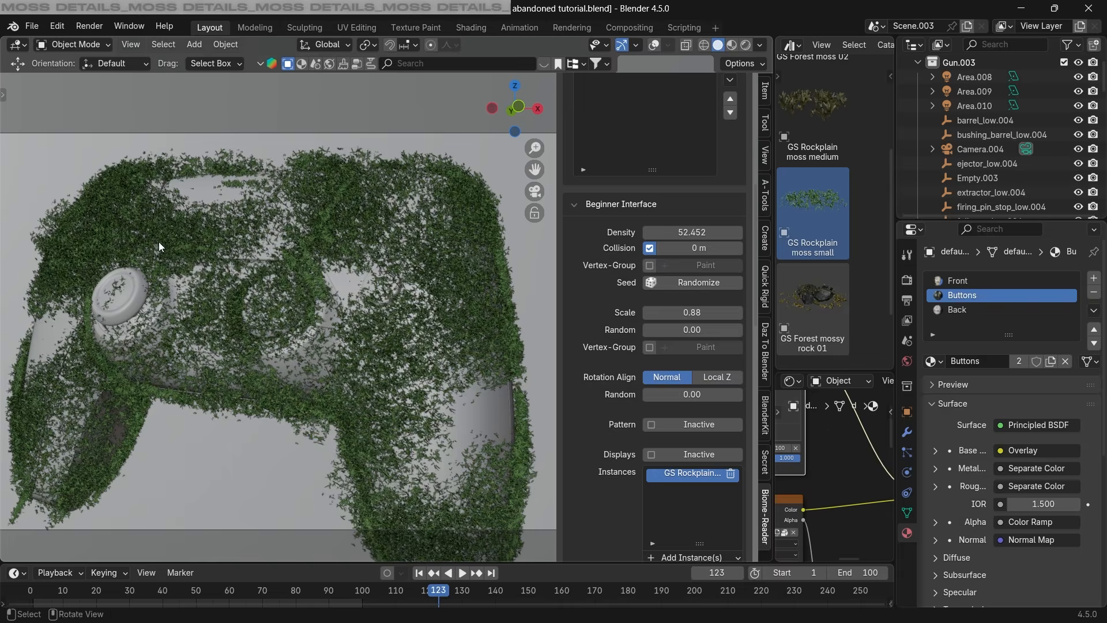
key(shift+z)
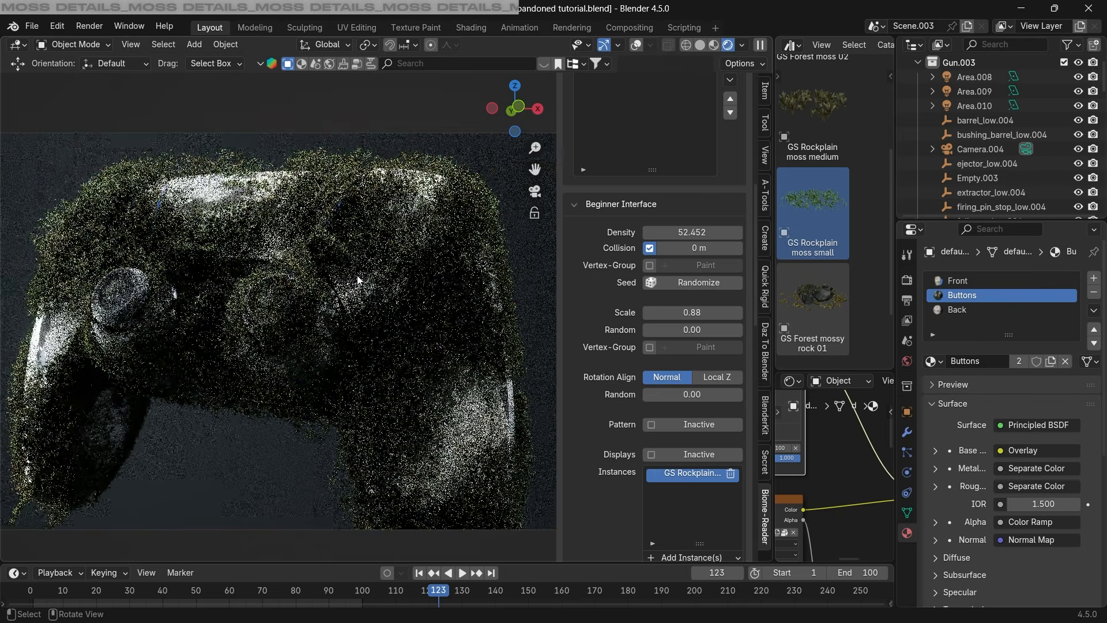
key(shift+z)
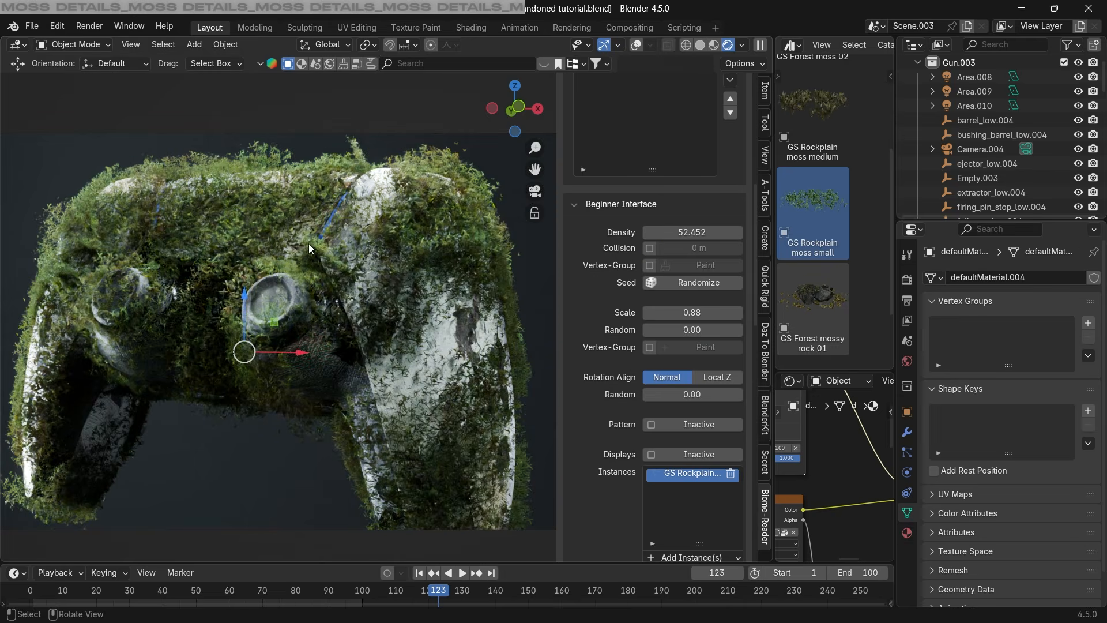
Return to Solid shading, enable the moss density's Vertex-Group and start painting its weights.
key(shift+z)
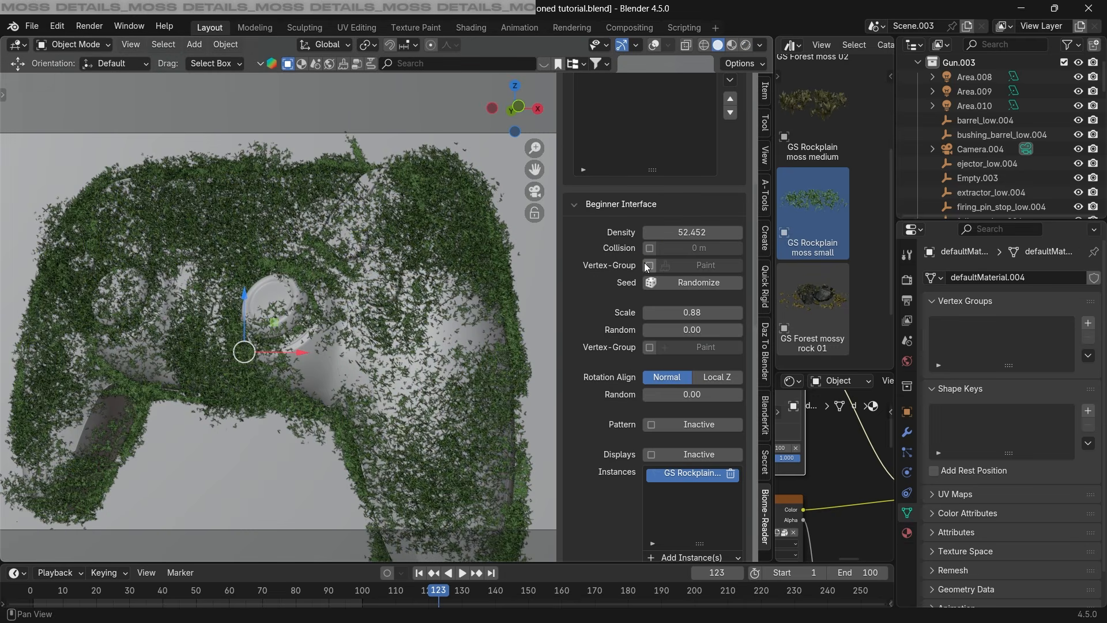
click(650, 265)
click(700, 264)
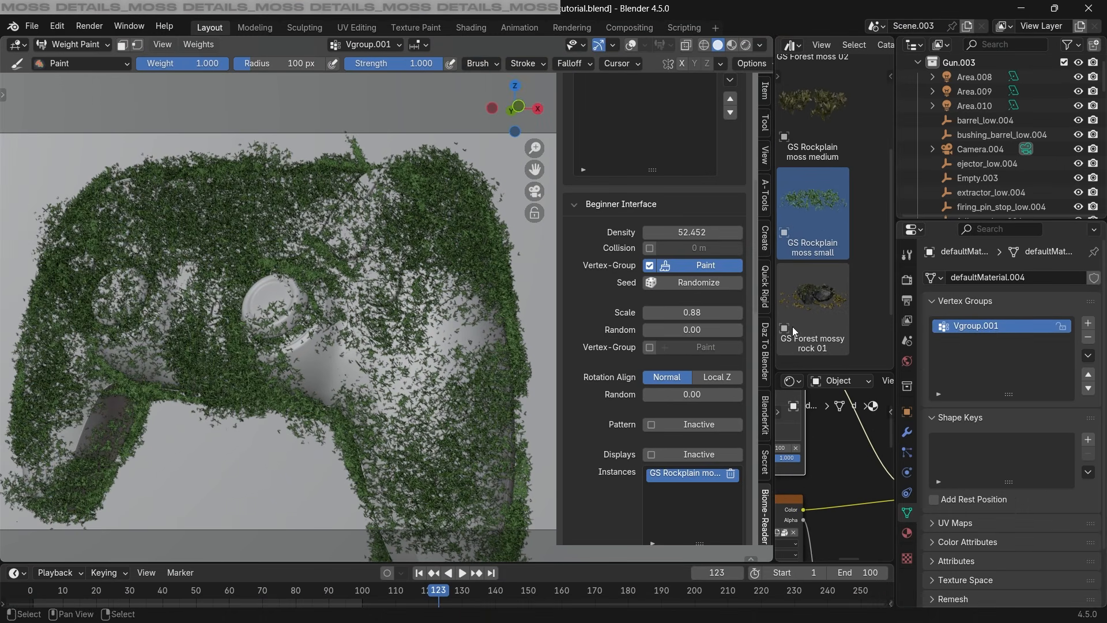
Paint the density weights over the controller's directional pad, face buttons and nearby shell to clear the moss there.
ctrl+drag(154, 219, 136, 223)
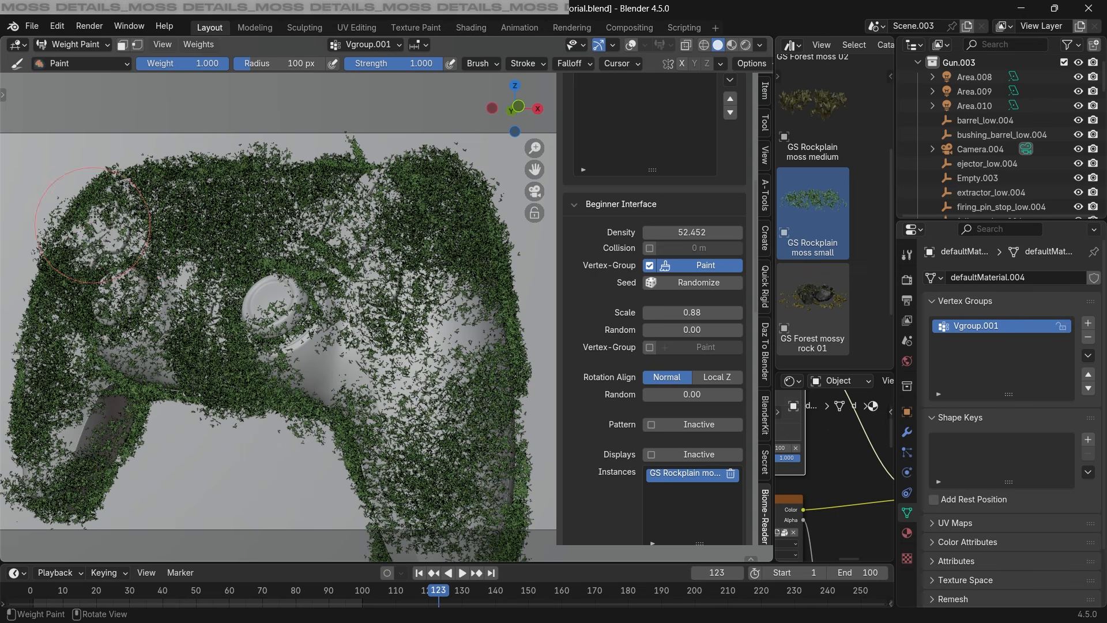
ctrl+drag(75, 313, 224, 232)
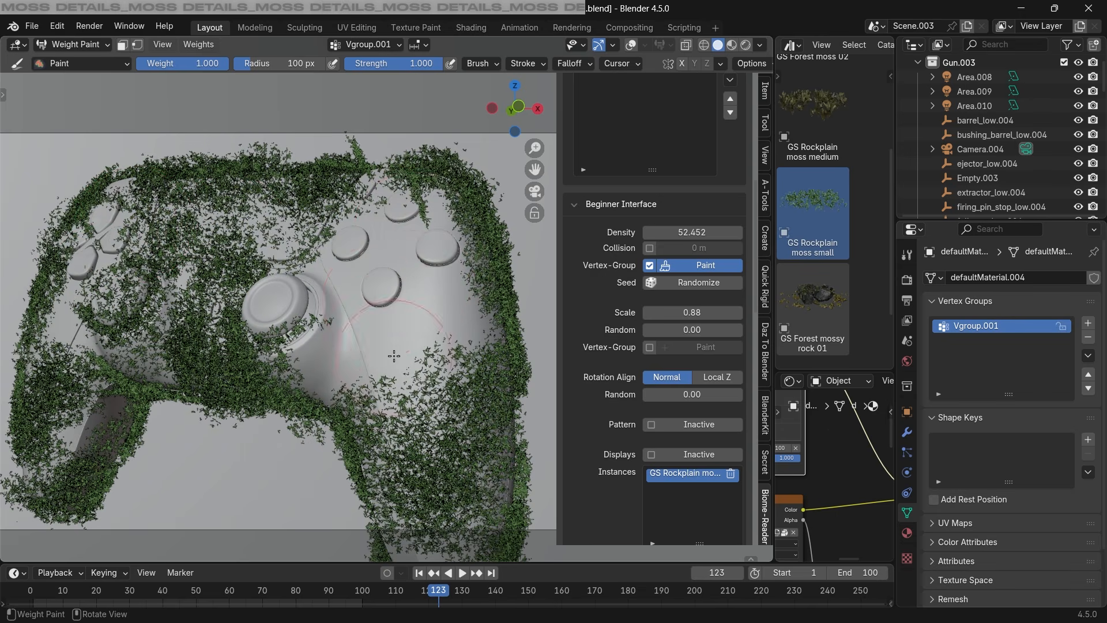
Set the brush Weight to 0.000 and paint moss back over the cleared areas of the controller's front.
drag(200, 66, 139, 65)
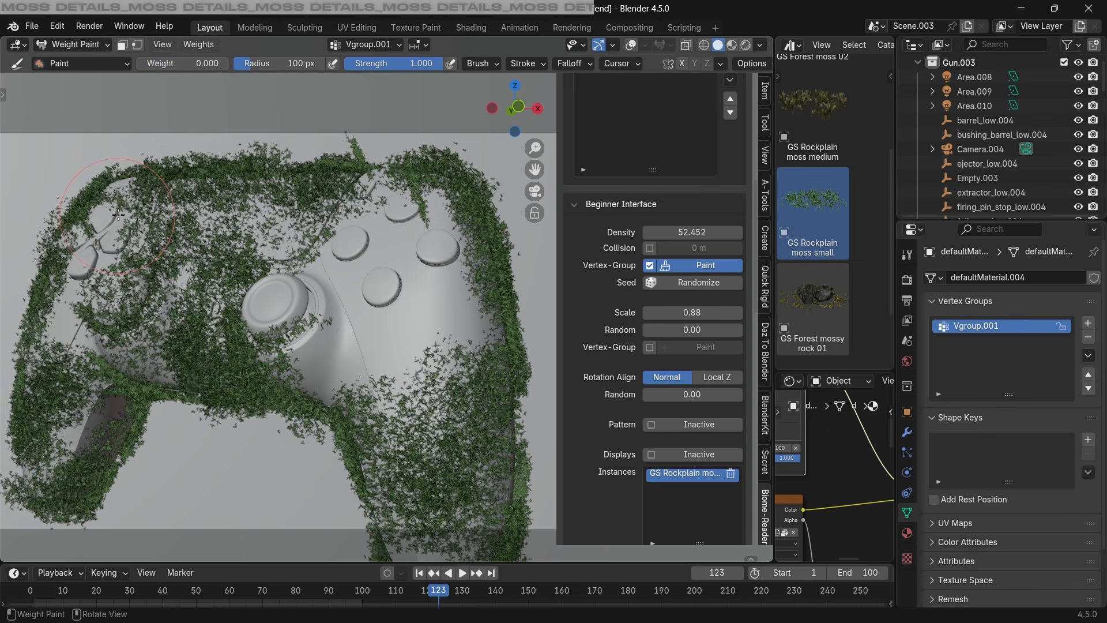
mouse_move(75, 422)
mouse_down()
mouse_move(348, 232)
mouse_move(401, 330)
mouse_up()
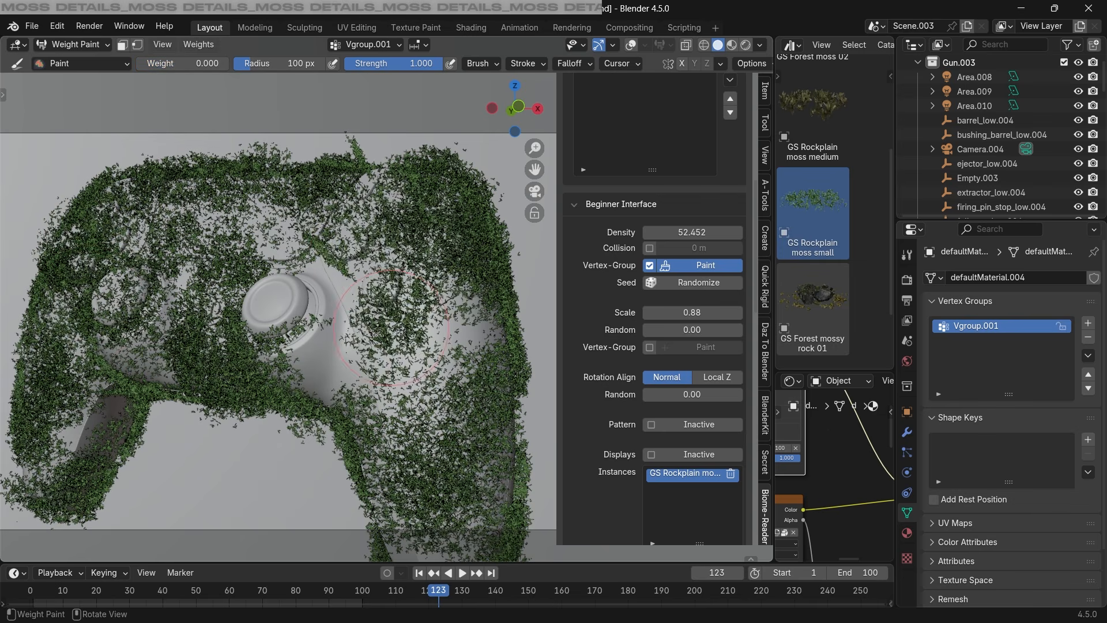
Show the whole controller and switch the weight painting from the Paint brush to the Gradient tool.
scroll(359, 361, down, 1)
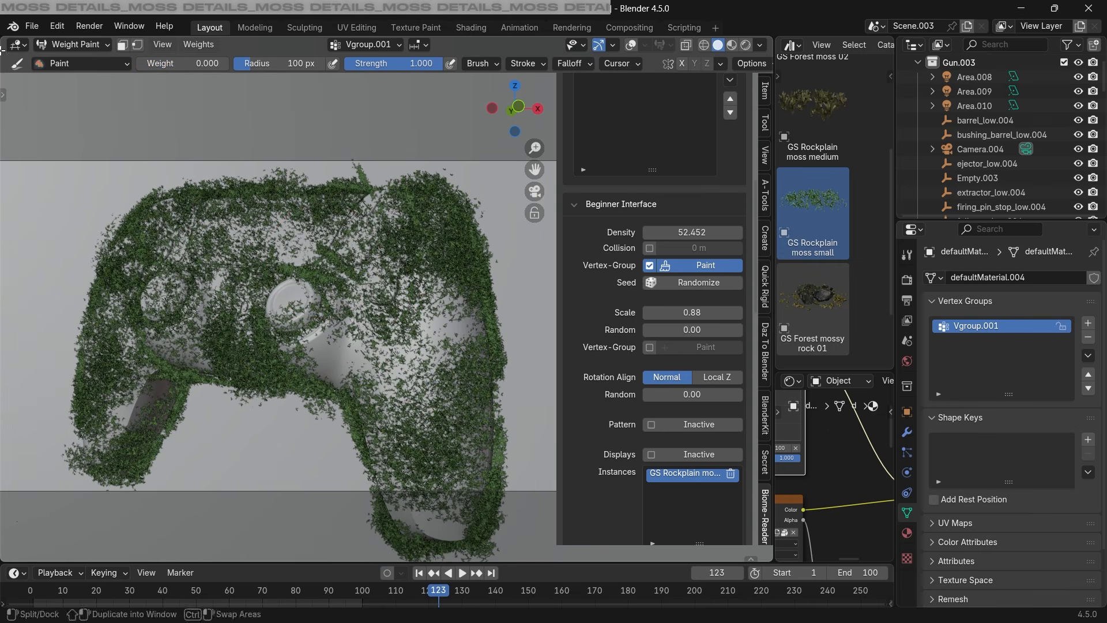
key(t)
click(14, 196)
Try Linear weight gradients with Weight 0.000 across the controller's front and undo them.
drag(222, 167, 260, 335)
drag(300, 185, 464, 502)
key(ctrl+z)
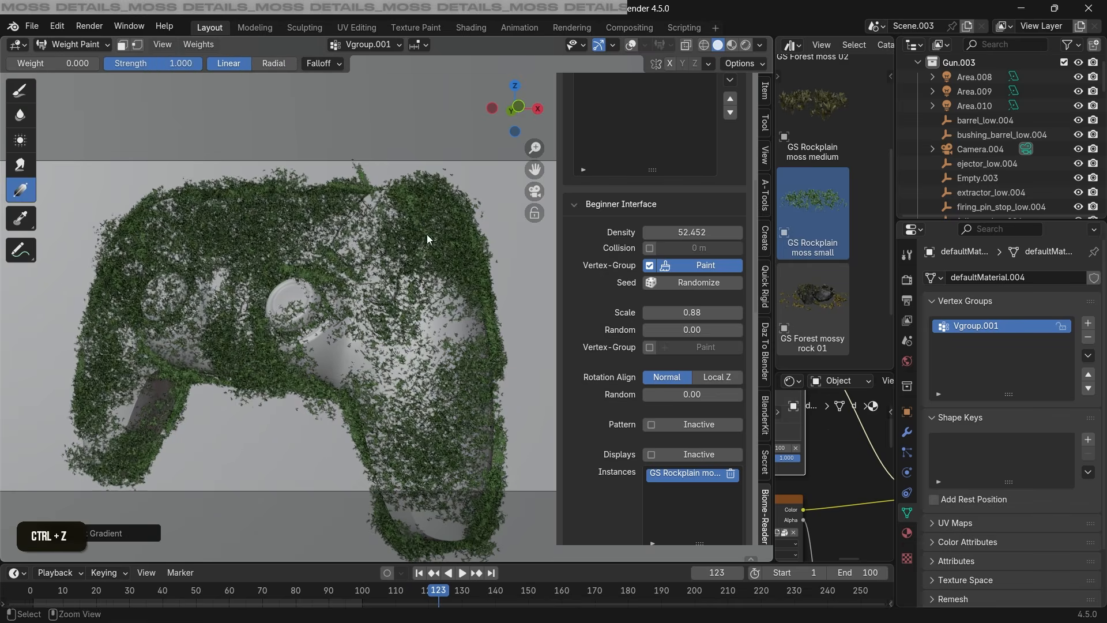
Set the Gradient tool to Radial with Weight 1.000, test it over the controller's front and undo the test gradients.
click(273, 63)
drag(46, 57, 98, 62)
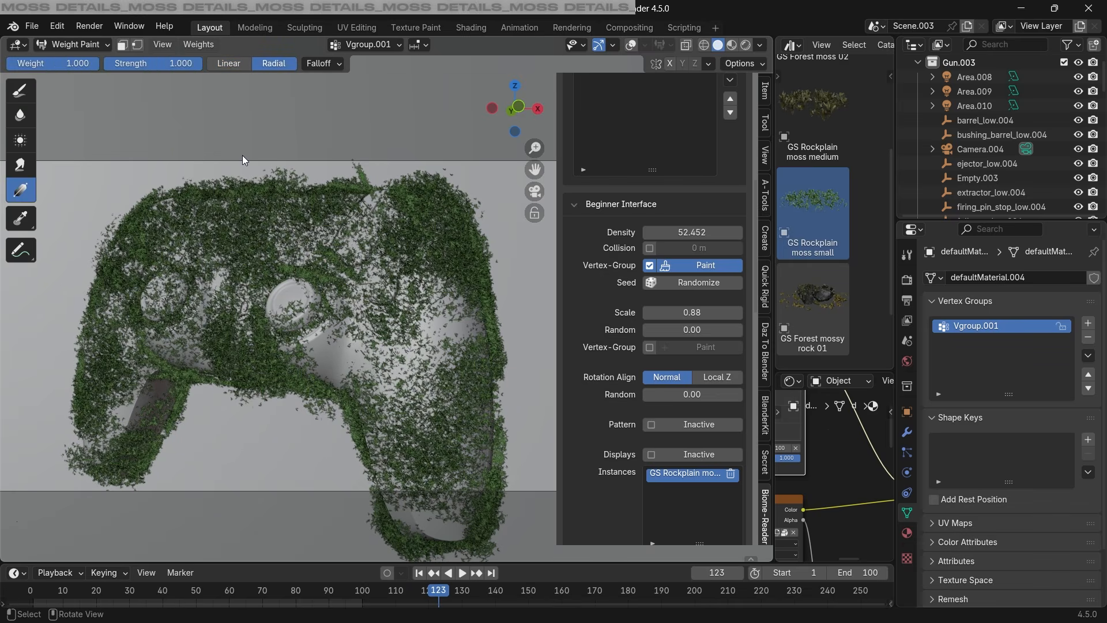
drag(242, 154, 272, 401)
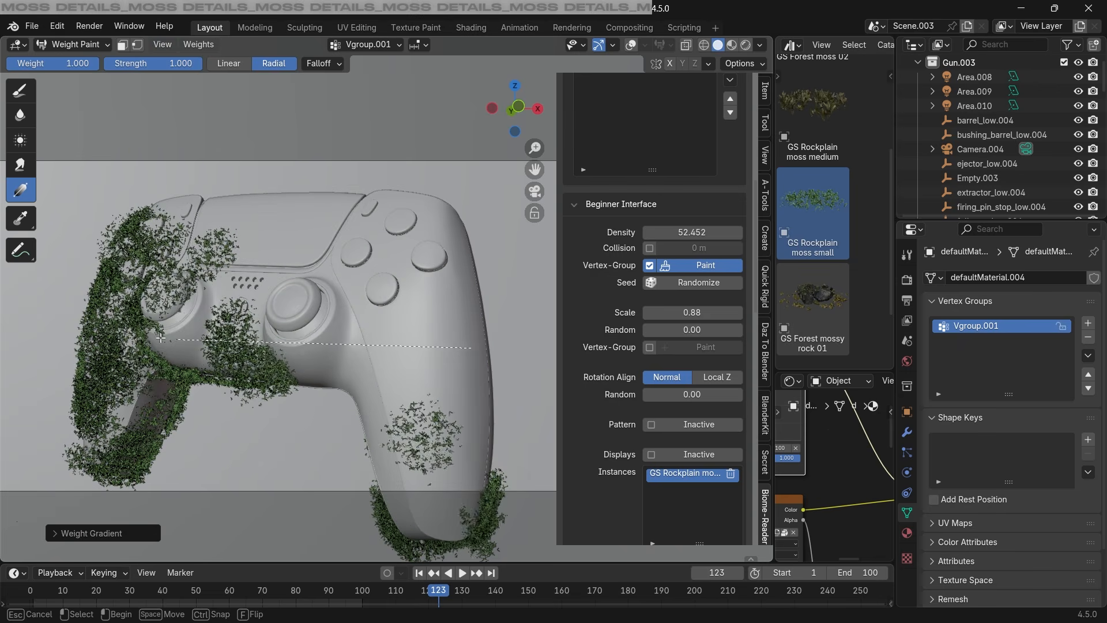
key(ctrl+z)
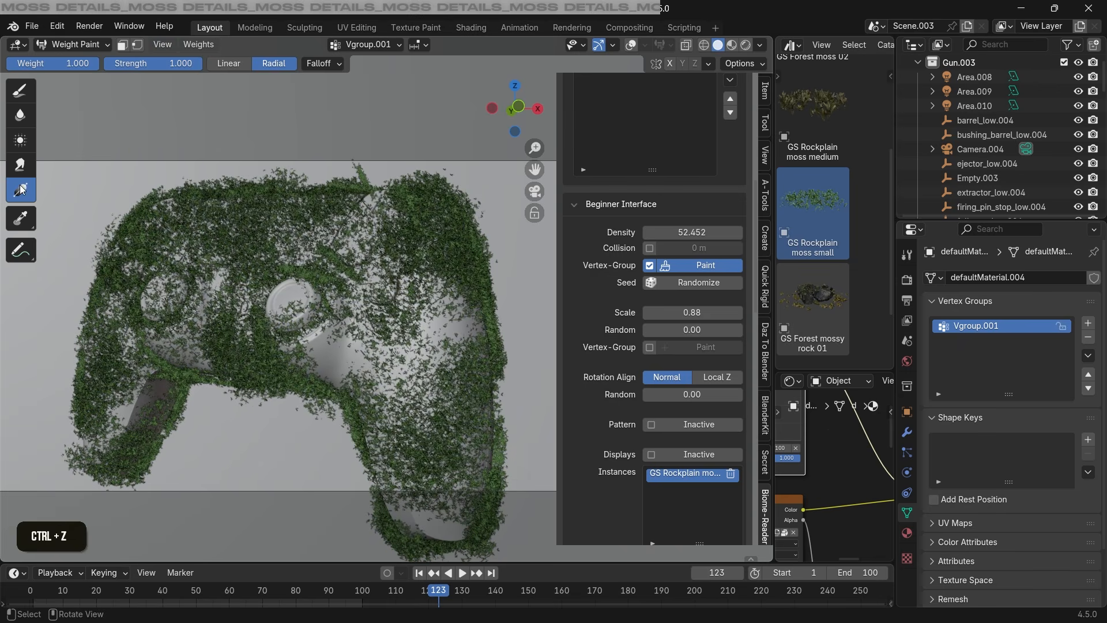
Apply radial weight gradients over the touchpad, face buttons, thumbstick area and directional pad to clear the moss there.
drag(245, 176, 261, 432)
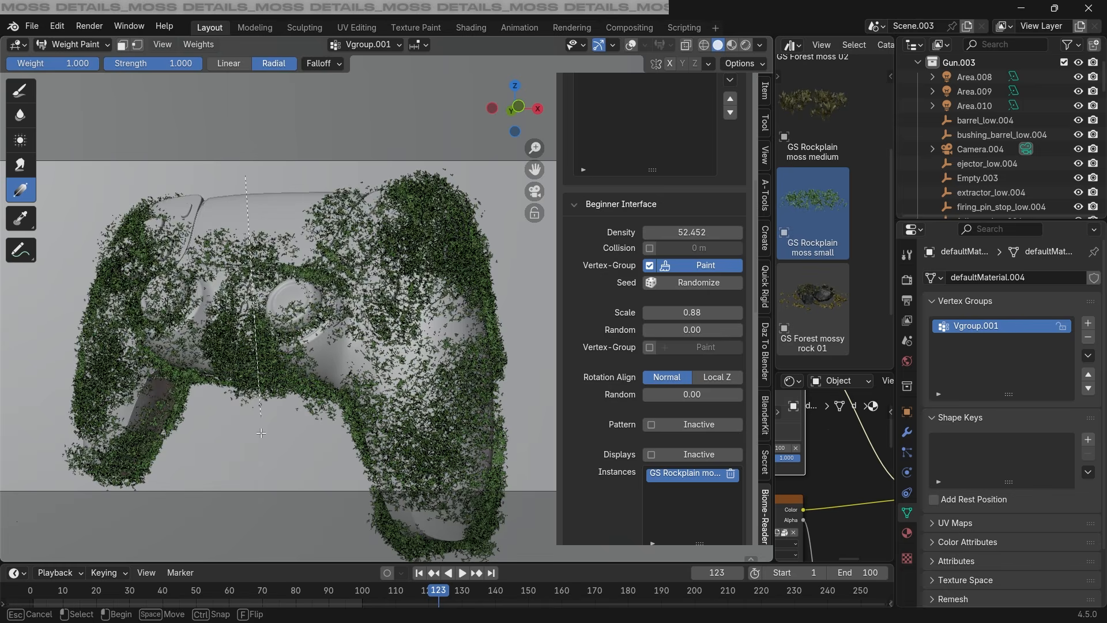
drag(340, 256, 349, 288)
drag(423, 183, 416, 299)
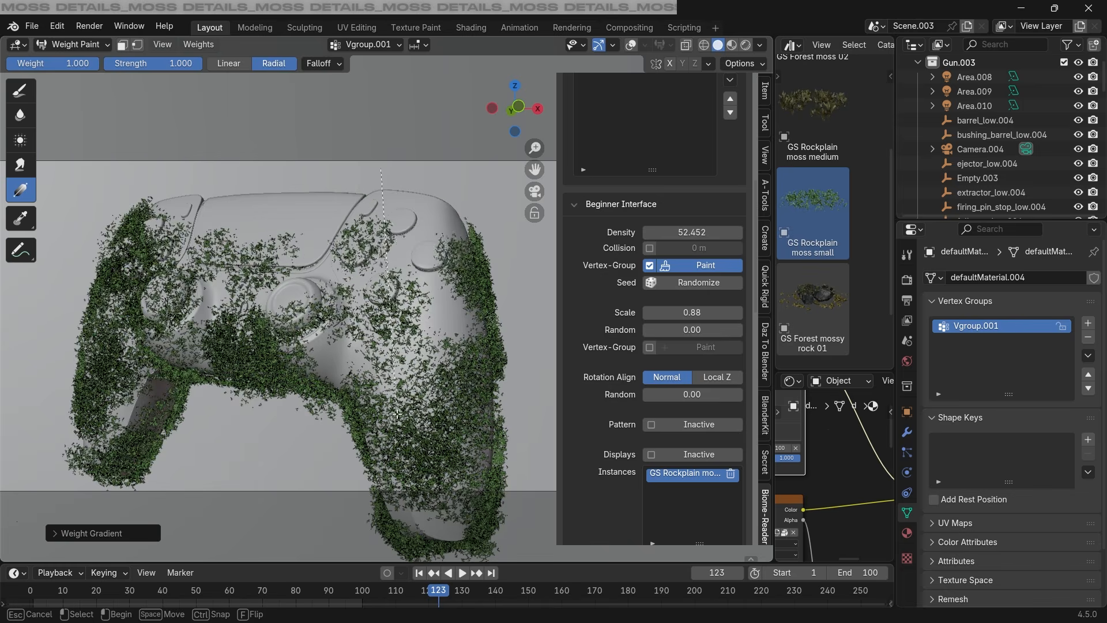
drag(181, 202, 164, 313)
drag(116, 163, 103, 333)
Preview the painted moss in Rendered shading and set its Density to 74.502.
key(shift+z)
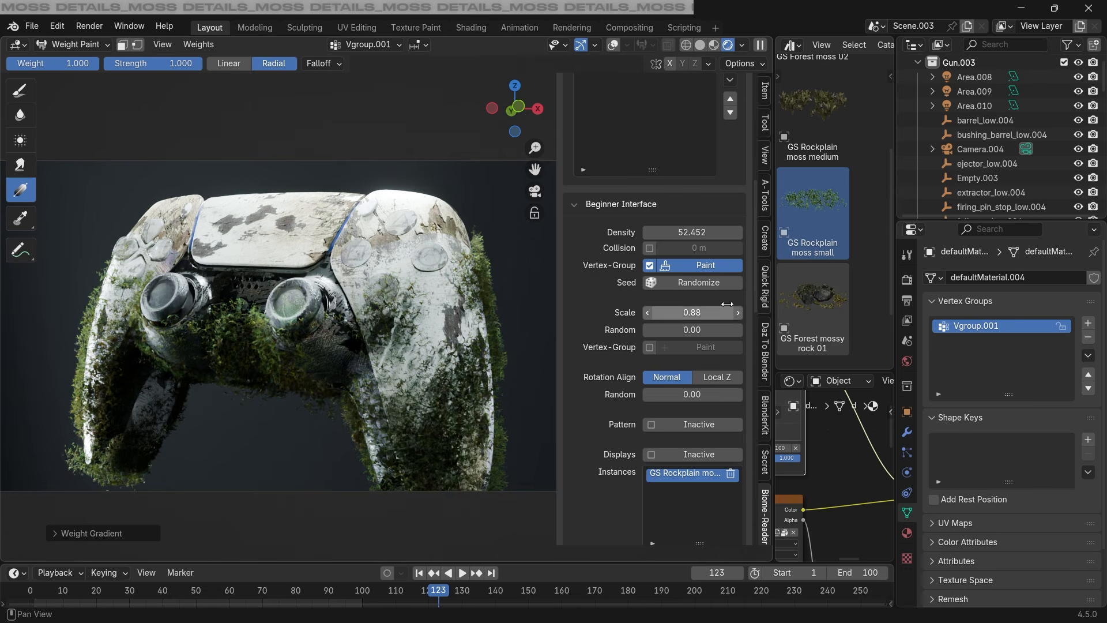
drag(692, 232, 710, 232)
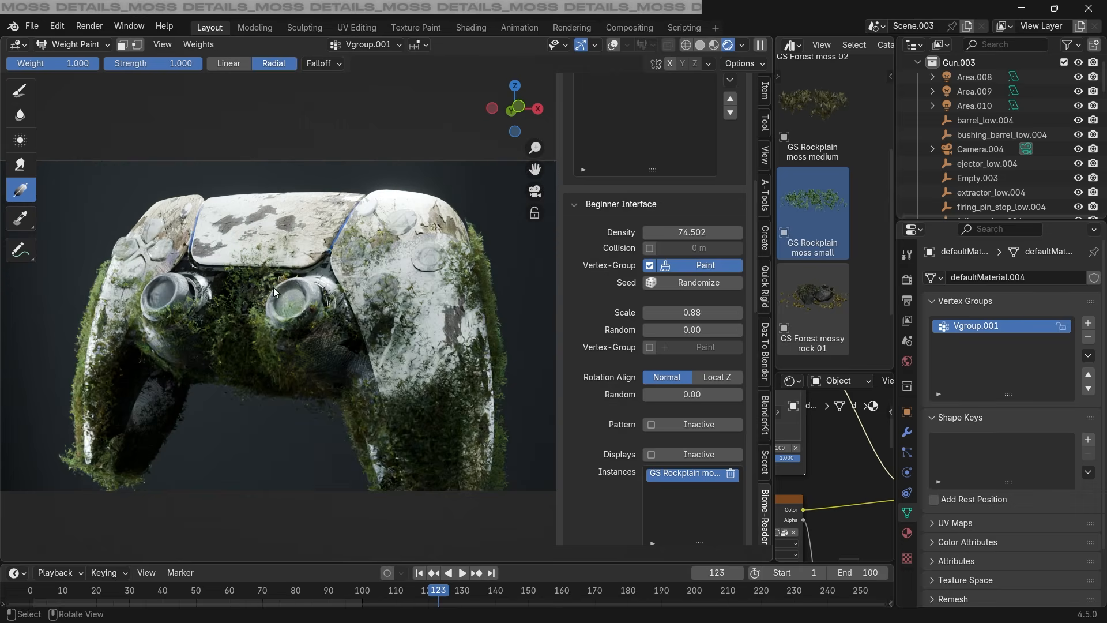
key(shift+z)
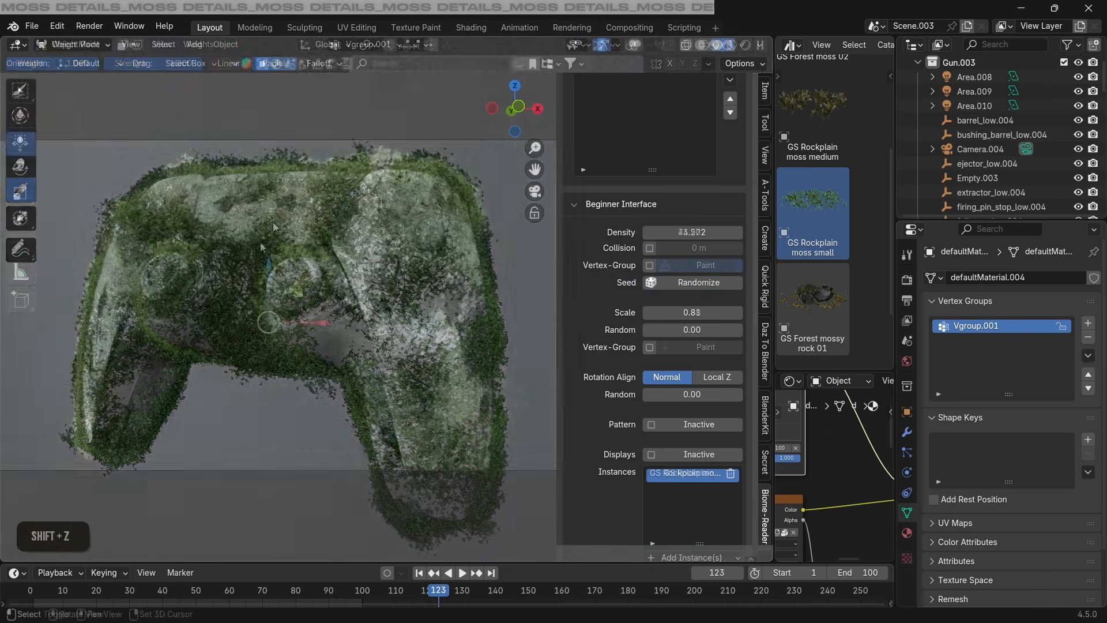
Rotate the moss-covered controller freely with Trackball rotation and view the touchpad and thumbsticks close up.
key(r)
key(r)
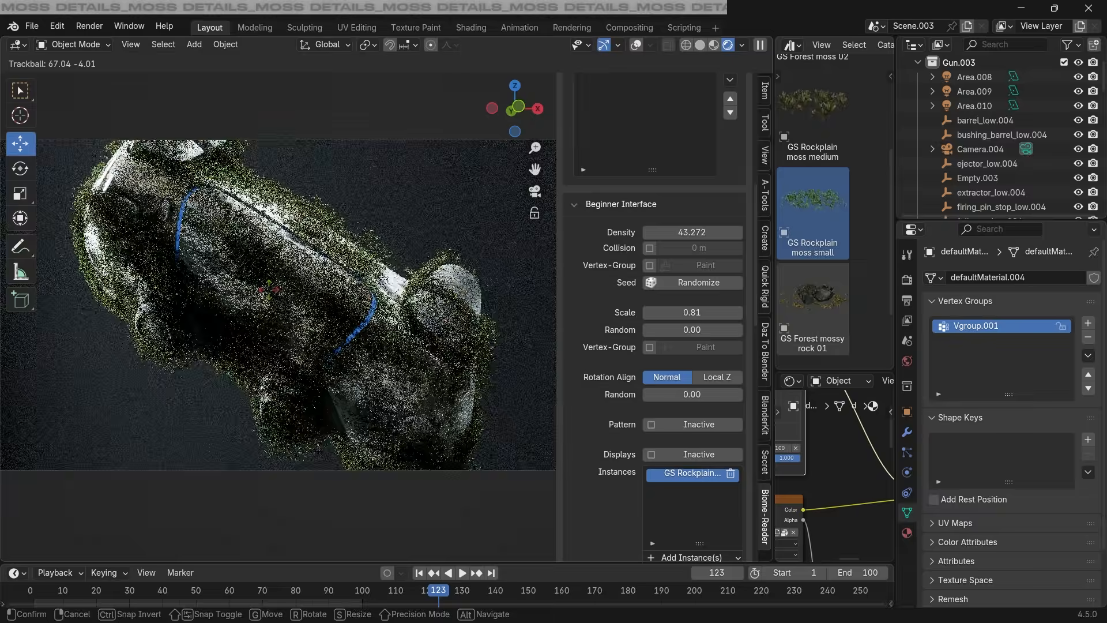
click(293, 228)
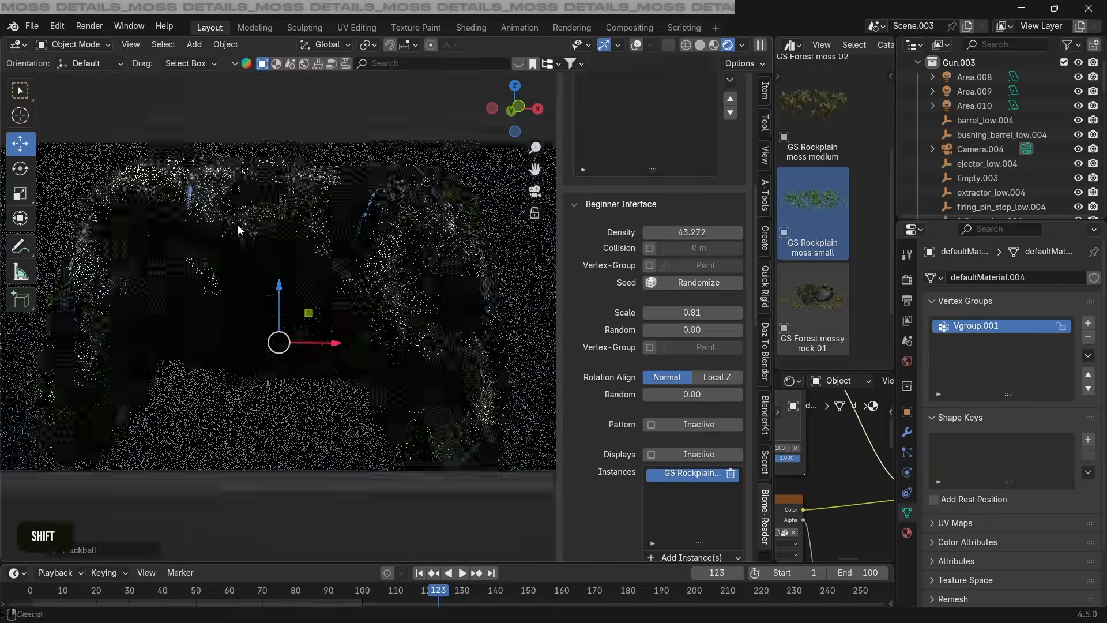
shift+middle_drag(238, 229, 175, 230)
scroll(175, 230, up, 4)
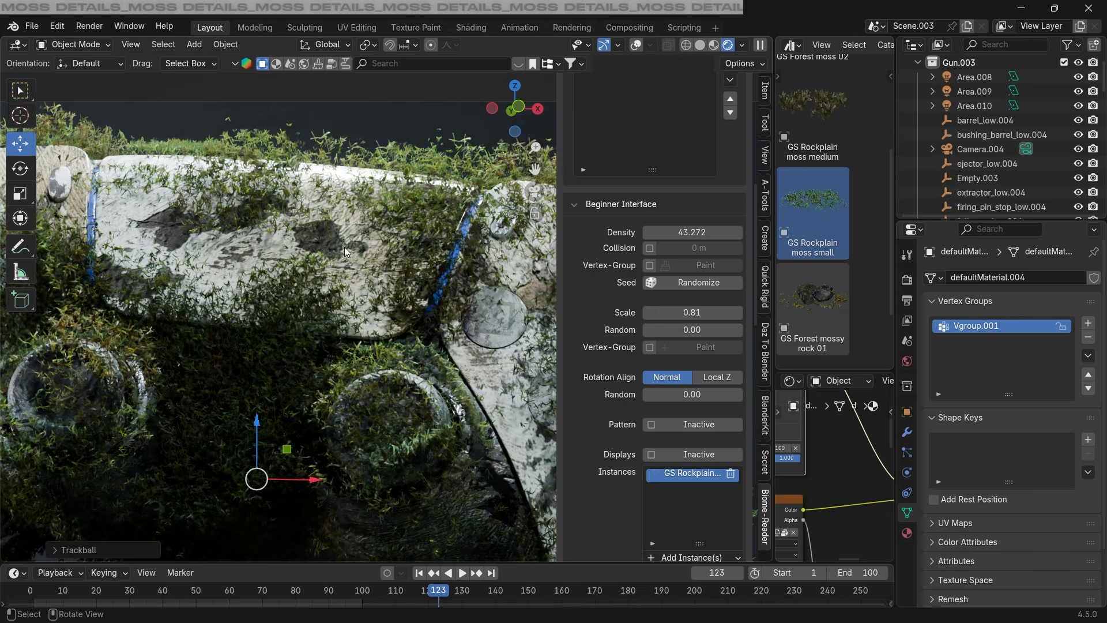
Rotate the controller freely again, then scale and move it to reframe it within the camera view.
scroll(344, 249, down, 5)
key(r)
key(r)
click(346, 248)
key(s)
click(346, 248)
shift+middle_drag(346, 248, 304, 224)
key(g)
click(304, 225)
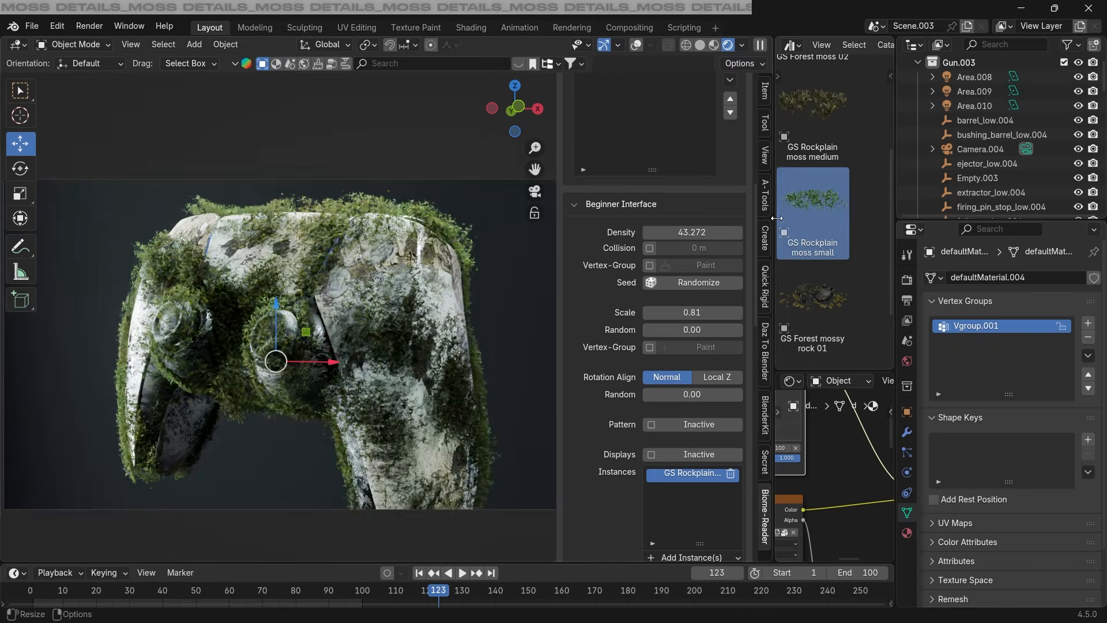
Widen the node editor area, open the Front material's nodes and use decay 3.jpg as its BASE COLOR image.
drag(777, 218, 591, 218)
key(n)
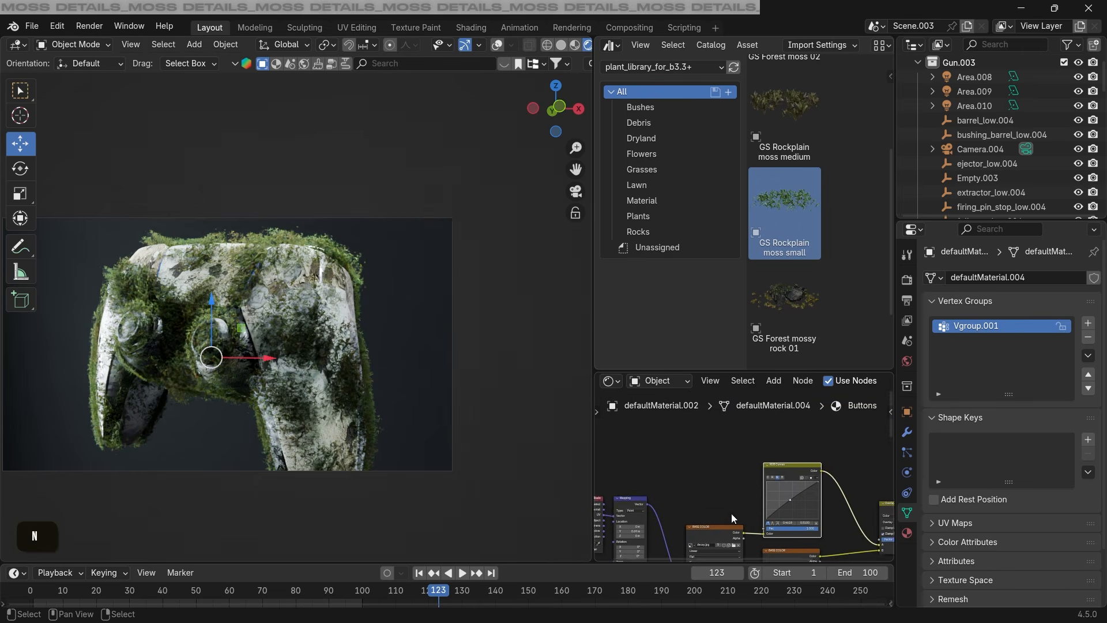
click(906, 533)
click(958, 280)
middle_drag(712, 446, 791, 352)
scroll(723, 479, up, 3)
click(722, 488)
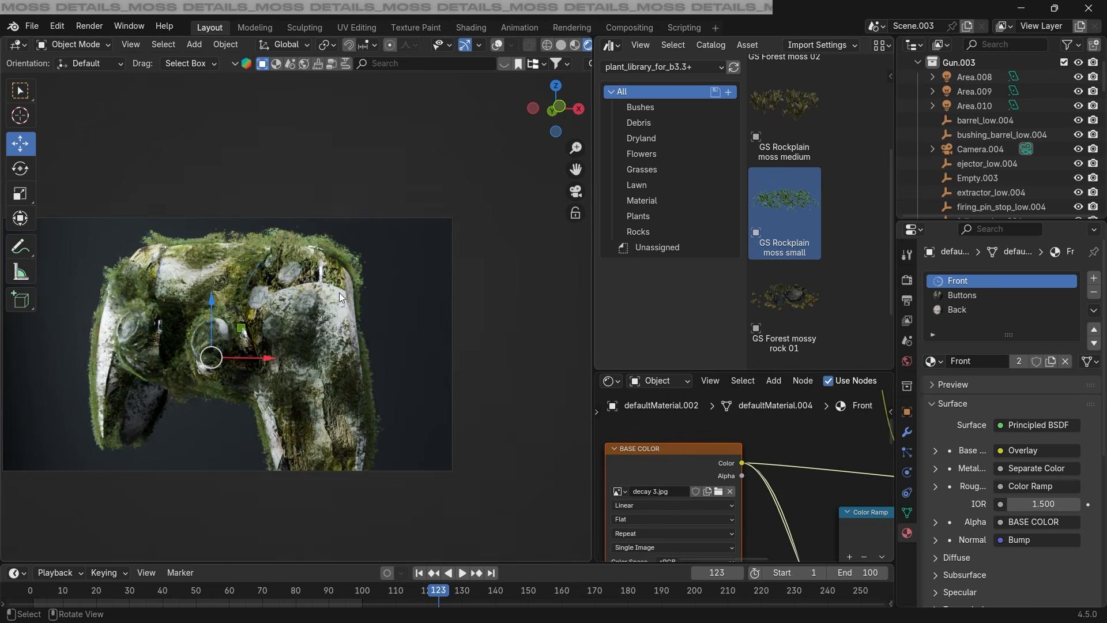
scroll(357, 323, up, 2)
scroll(640, 490, down, 3)
middle_drag(640, 490, 790, 458)
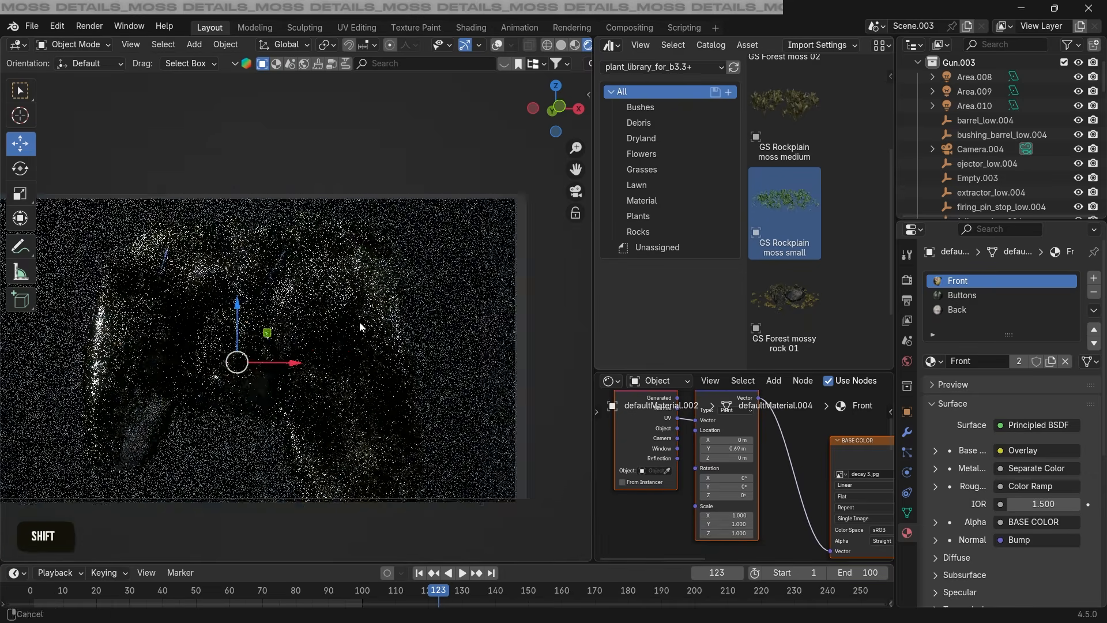
Reopen the Biome-Reader settings and add a second scatter system named Flower.
shift+middle_drag(359, 321, 306, 290)
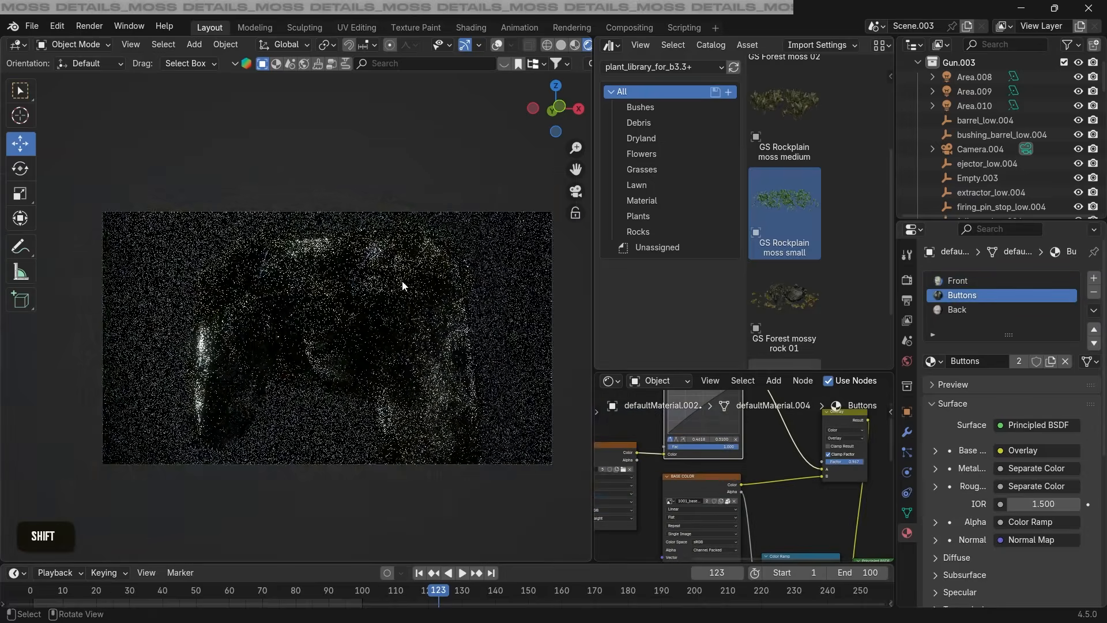
key(n)
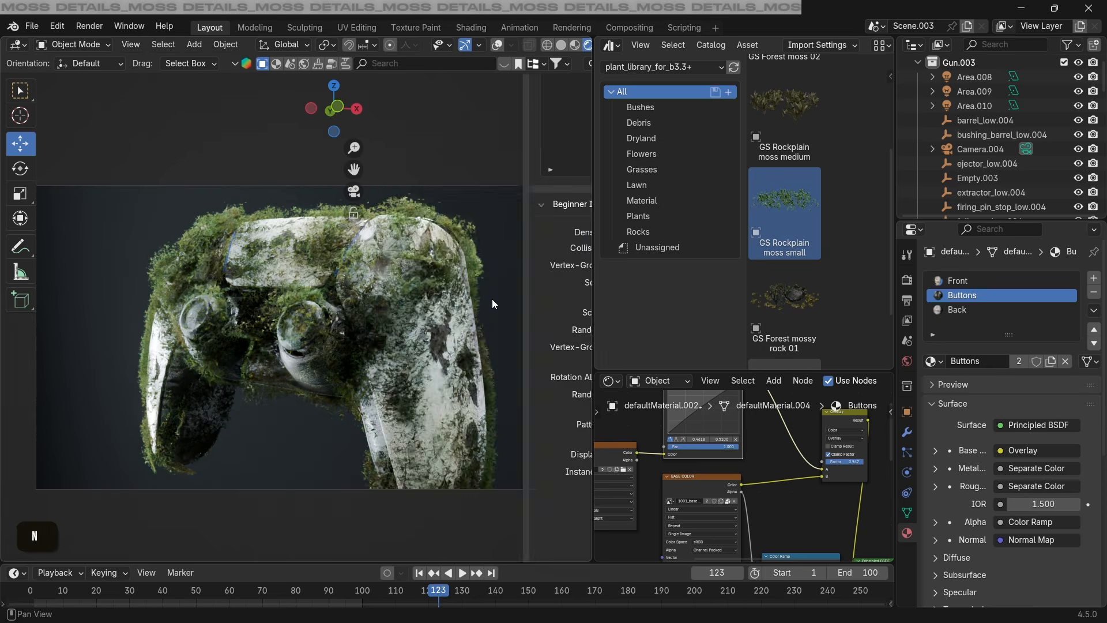
scroll(444, 252, down, 7)
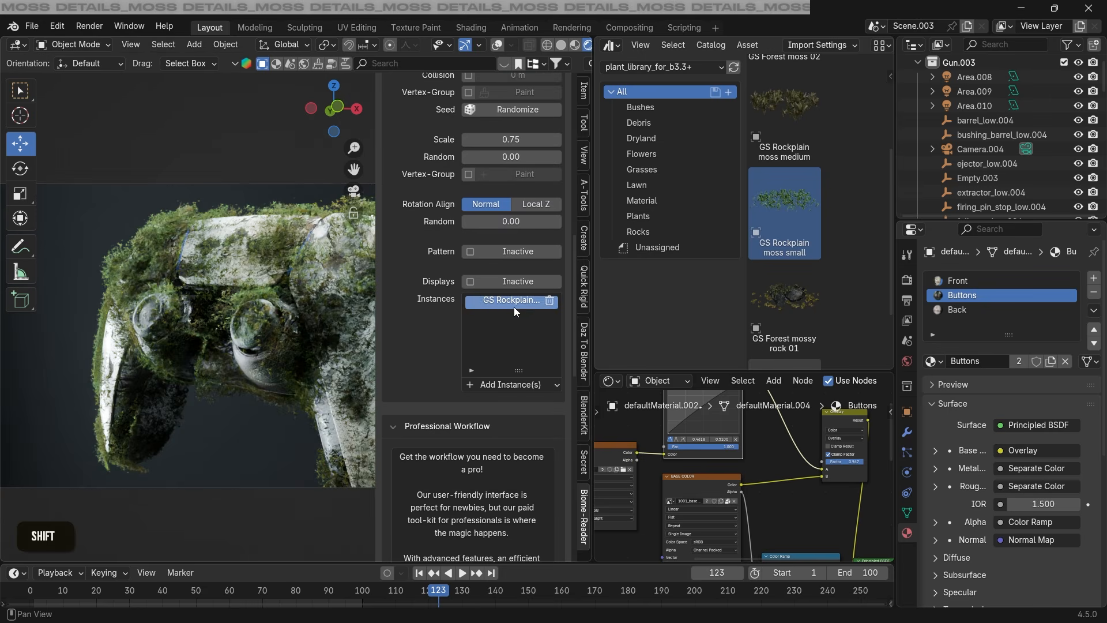
scroll(468, 341, up, 14)
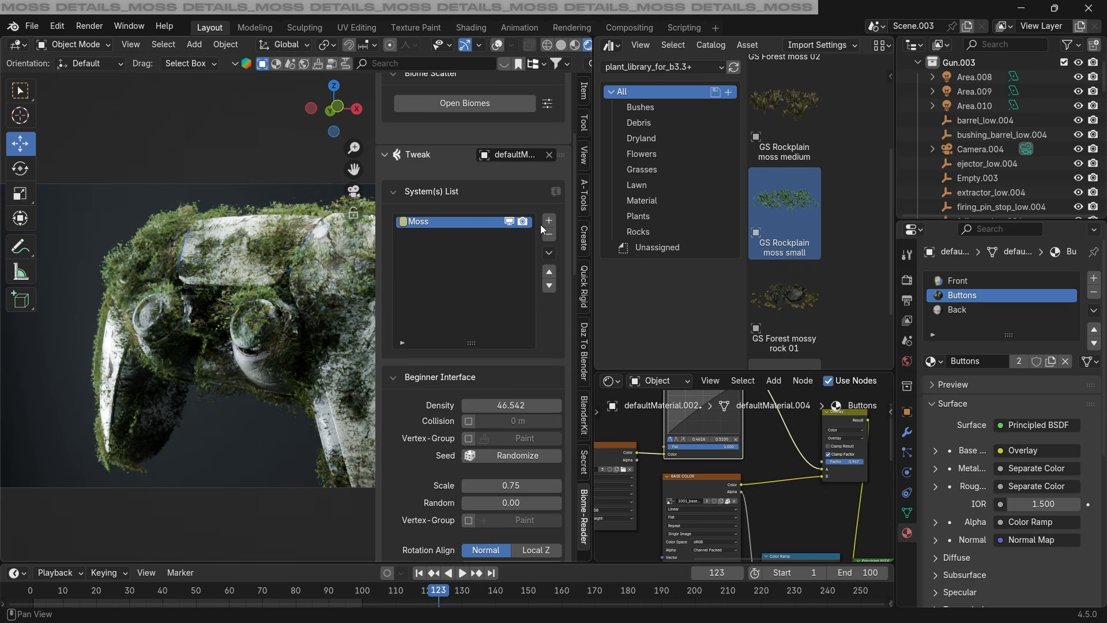
click(549, 221)
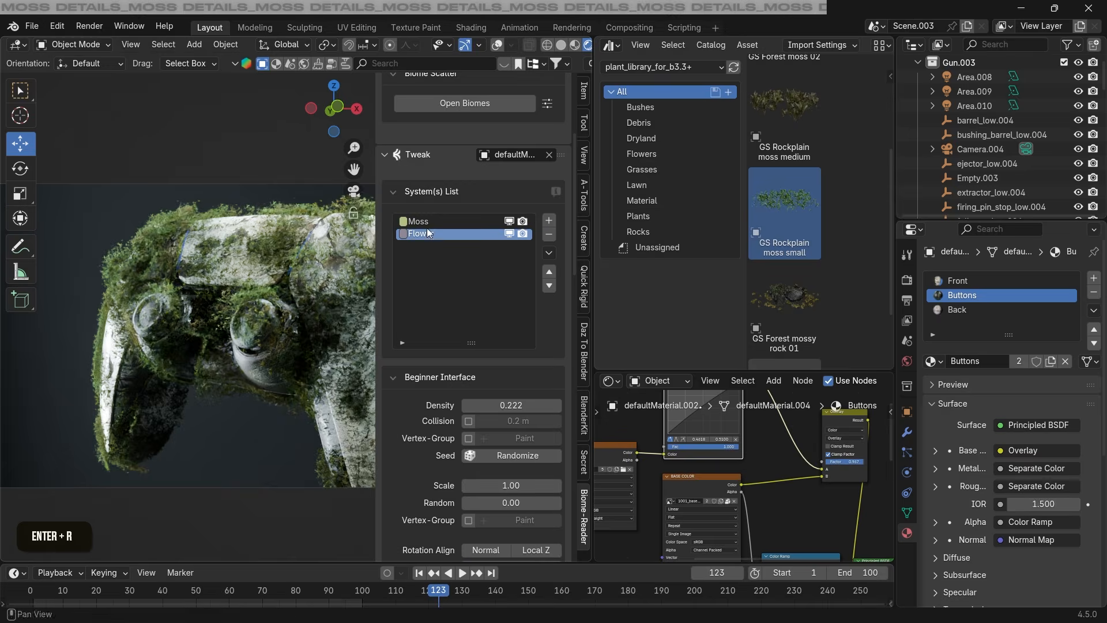
Choose GS PaperWhite from the library's Flowers catalog and add it as the Flower system's instance.
click(774, 45)
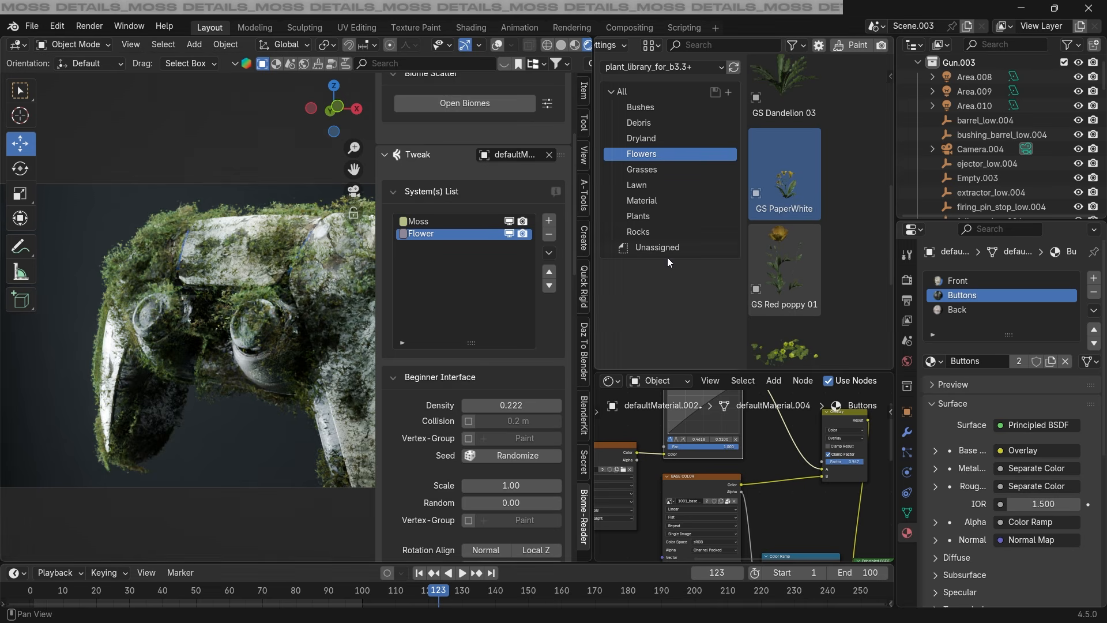
scroll(504, 431, down, 12)
click(506, 473)
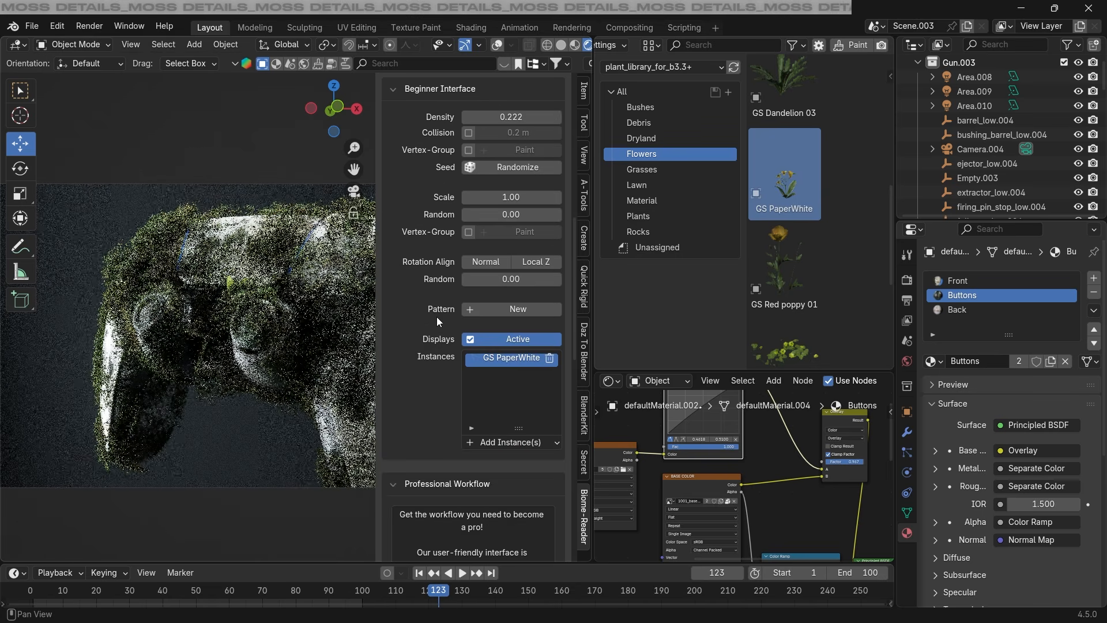
Set the Flower system's Density to 7.392, Scale to 0.37 and Rotation Align to Normal, previewing it in Rendered shading.
scroll(444, 312, up, 8)
drag(497, 318, 548, 318)
key(shift+z)
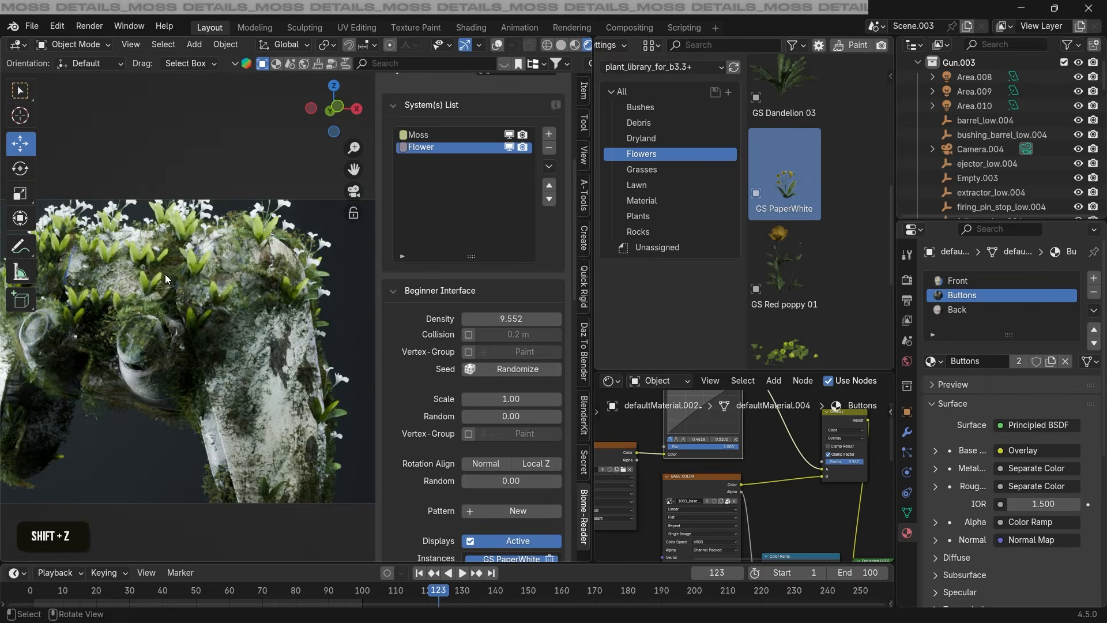
shift+middle_drag(164, 275, 237, 260)
drag(510, 327, 479, 327)
scroll(496, 348, down, 5)
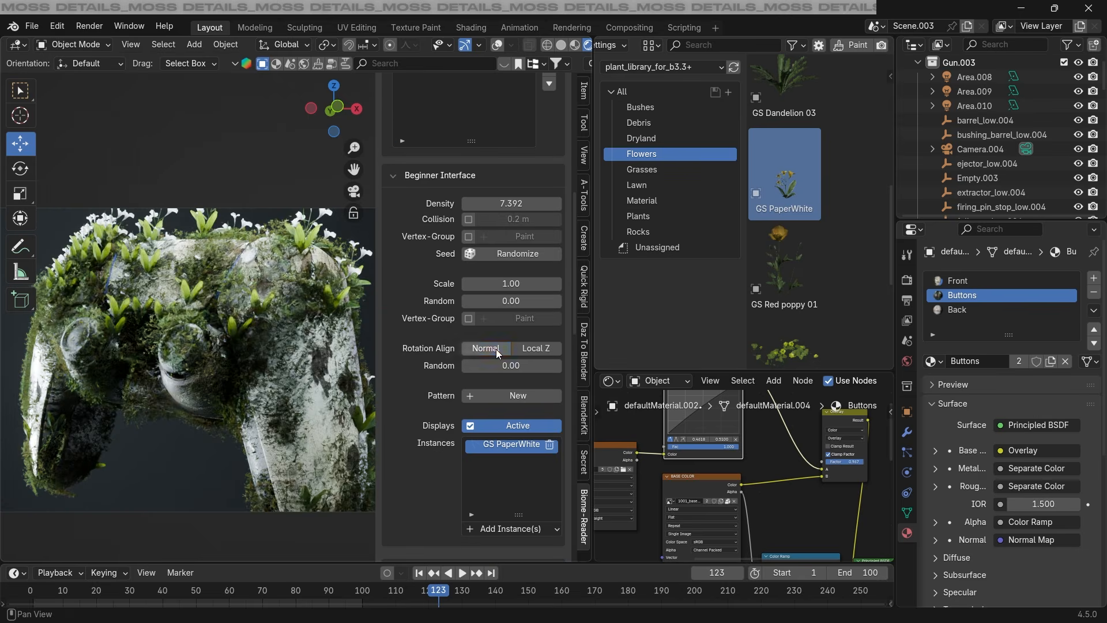
drag(511, 284, 490, 283)
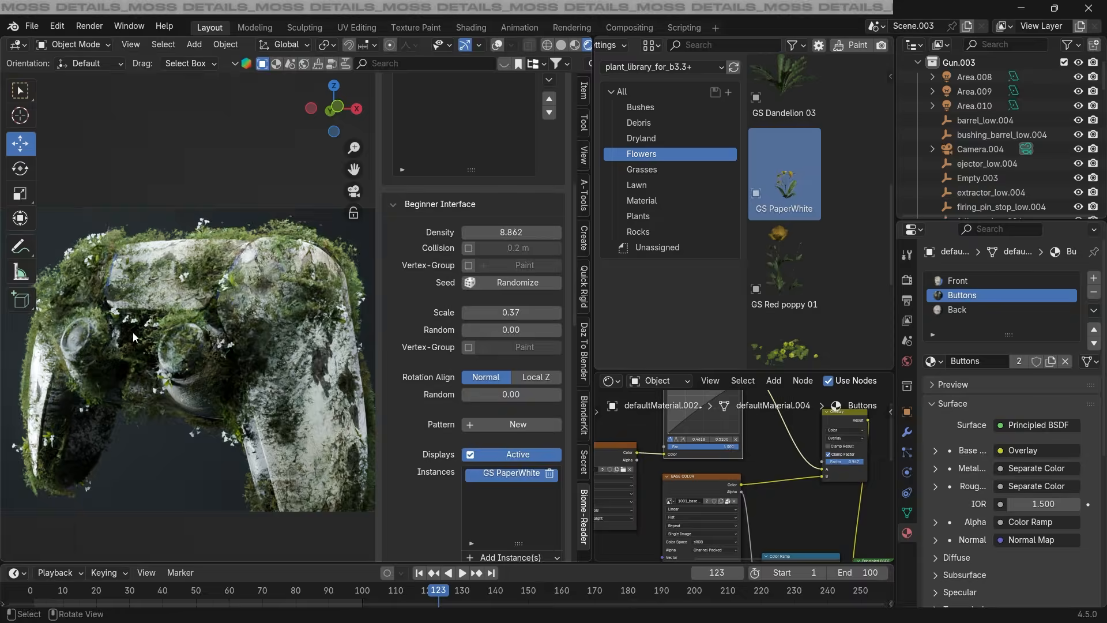
Maximize the viewport and examine the scattered flowers and moss around the thumbsticks close up.
key(ctrl+space)
key(n)
scroll(560, 257, up, 4)
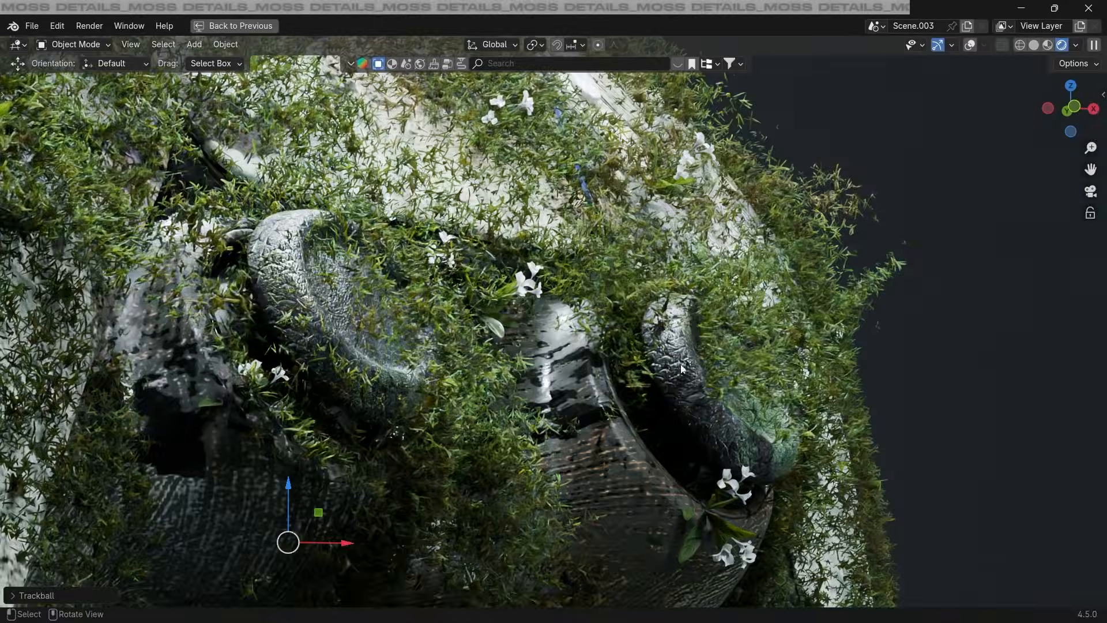
scroll(557, 297, down, 6)
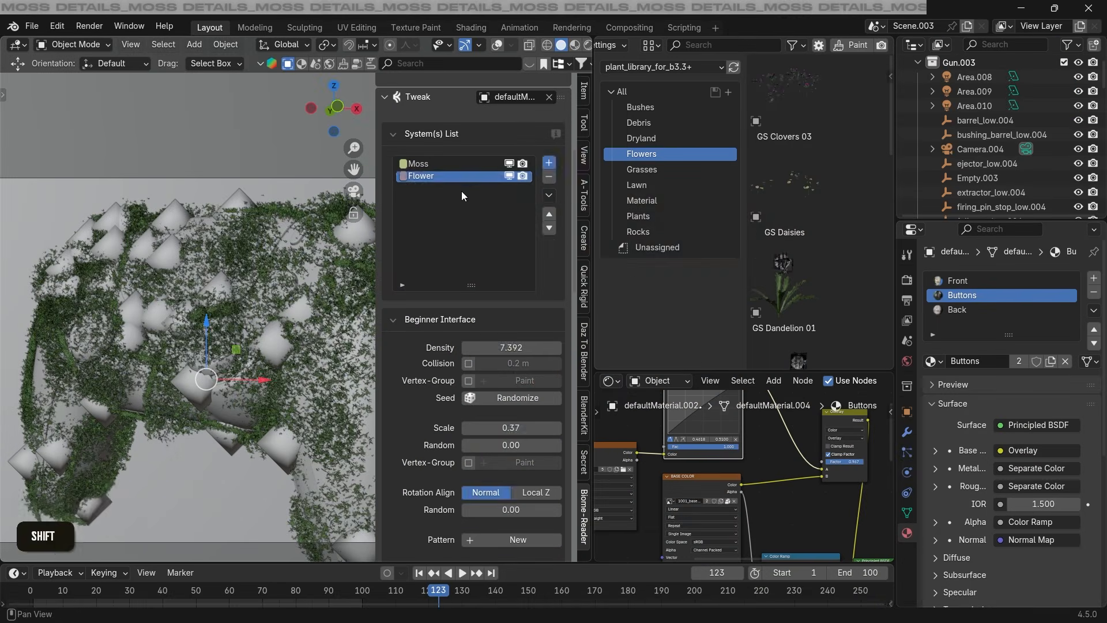
Add a third scatter system and name it Mossss.
double_click(457, 190)
text(Mossss)
key(Return)
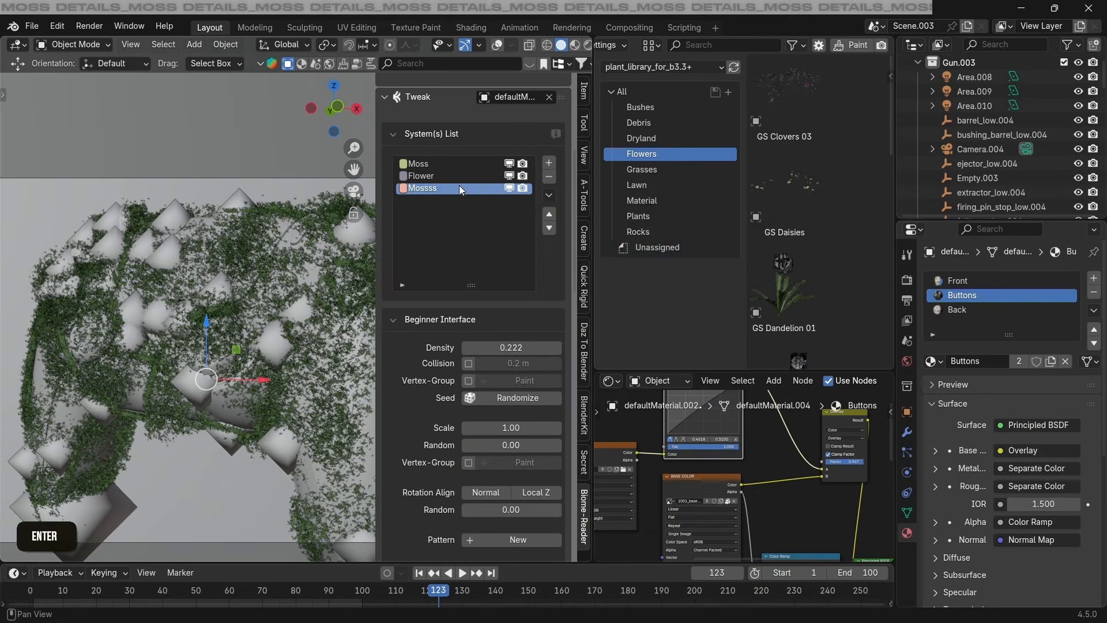
Search the whole plant library for moss and add GS Rockplain moss medium as the Mossss system's instance.
click(685, 104)
click(749, 46)
text(moss)
click(652, 93)
scroll(804, 209, down, 3)
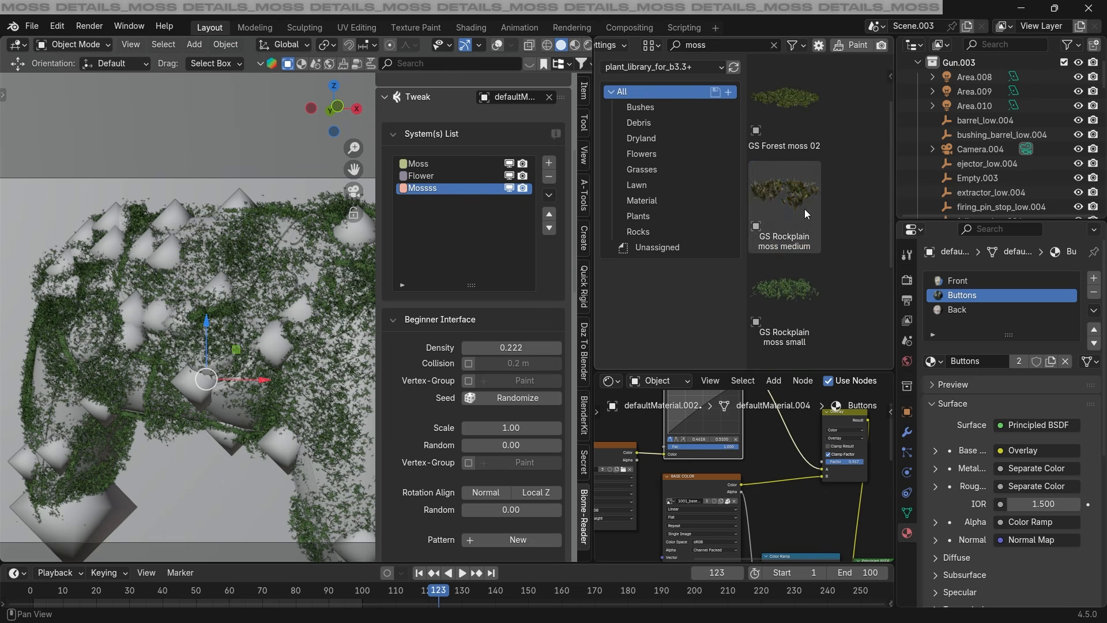
drag(760, 194, 750, 196)
scroll(507, 346, down, 8)
click(507, 439)
click(505, 469)
Set the Mossss system's Density to 7.002 and Scale to 1.03, and turn off its Displays.
scroll(496, 259, up, 4)
drag(510, 233, 551, 233)
mouse_move(511, 313)
mouse_down()
mouse_move(484, 312)
mouse_move(504, 312)
mouse_move(534, 283)
mouse_up()
scroll(501, 323, down, 4)
click(469, 342)
scroll(468, 340, up, 3)
Align the Mossss rotation to Normal in Rendered shading and remove the Flower system from the list.
key(shift+z)
click(485, 348)
scroll(479, 357, up, 6)
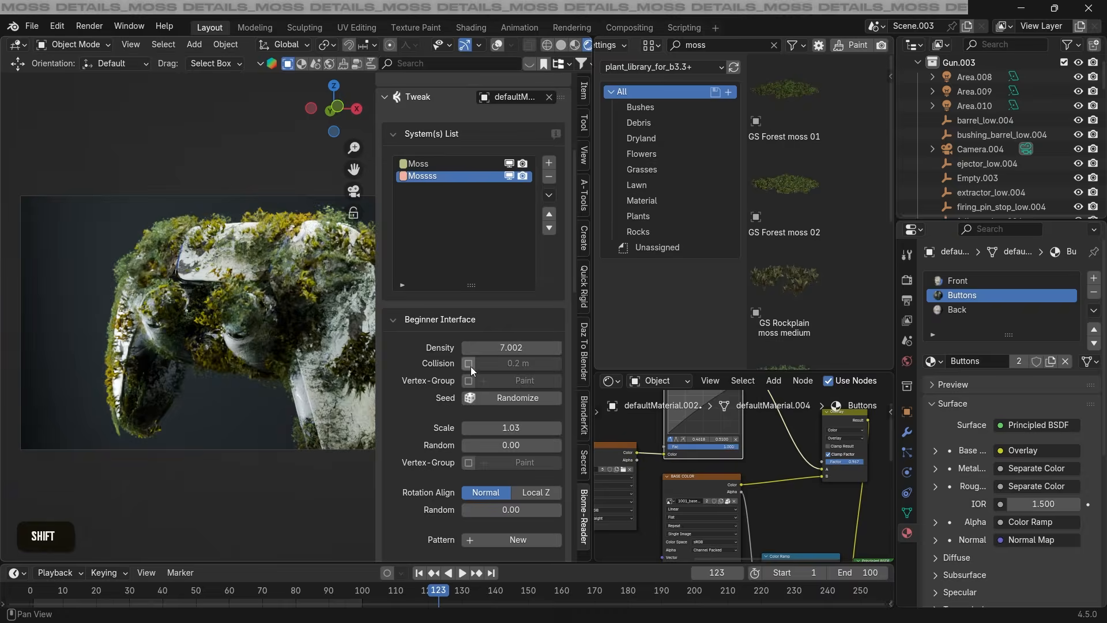
Enable the Mossss density's Vertex-Group, raise the Density to about 8.5 and start painting the Moss 2 weights.
click(522, 380)
click(491, 410)
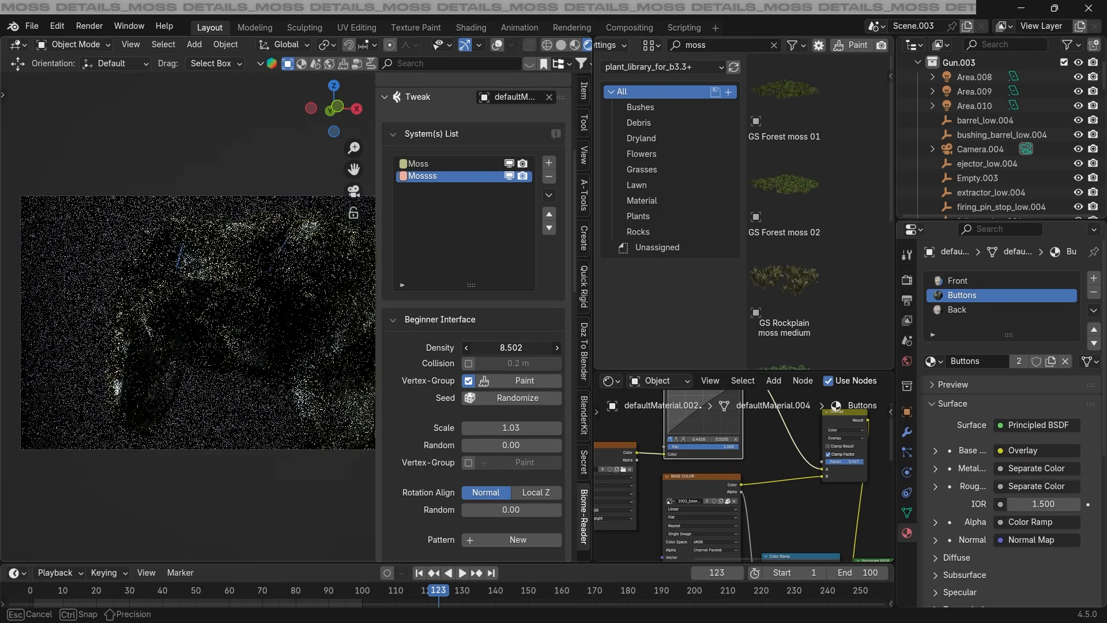
click(80, 124)
key(n)
Draw radial weight gradients in Solid shading to thin the Mossss coverage over the controller's front and grips.
key(shift+z)
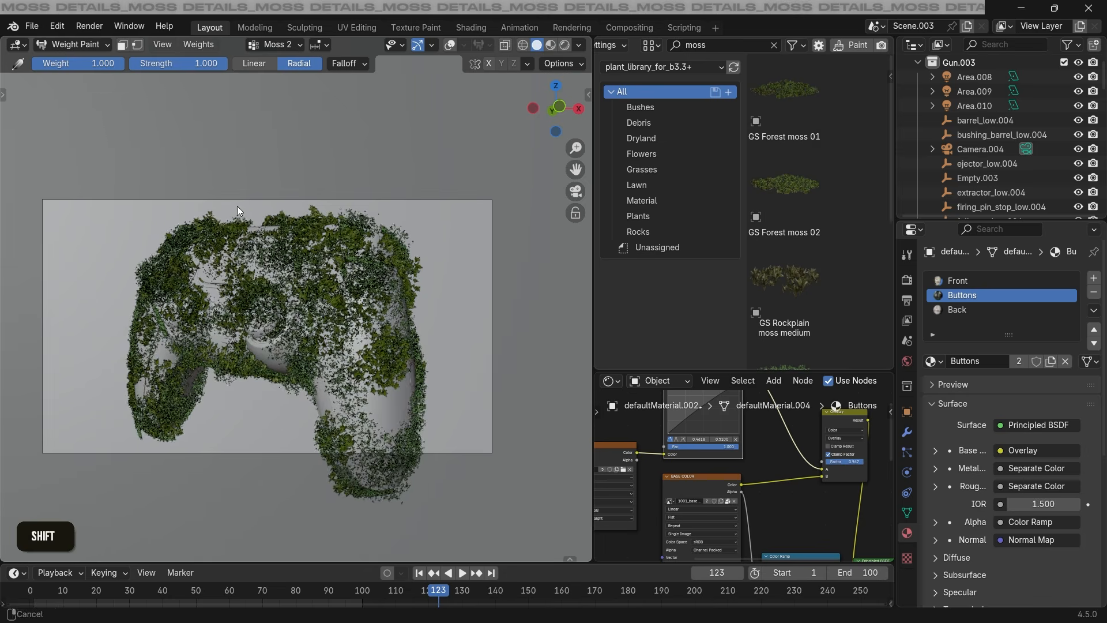
mouse_move(240, 212)
mouse_down()
mouse_move(290, 510)
mouse_move(285, 185)
mouse_up()
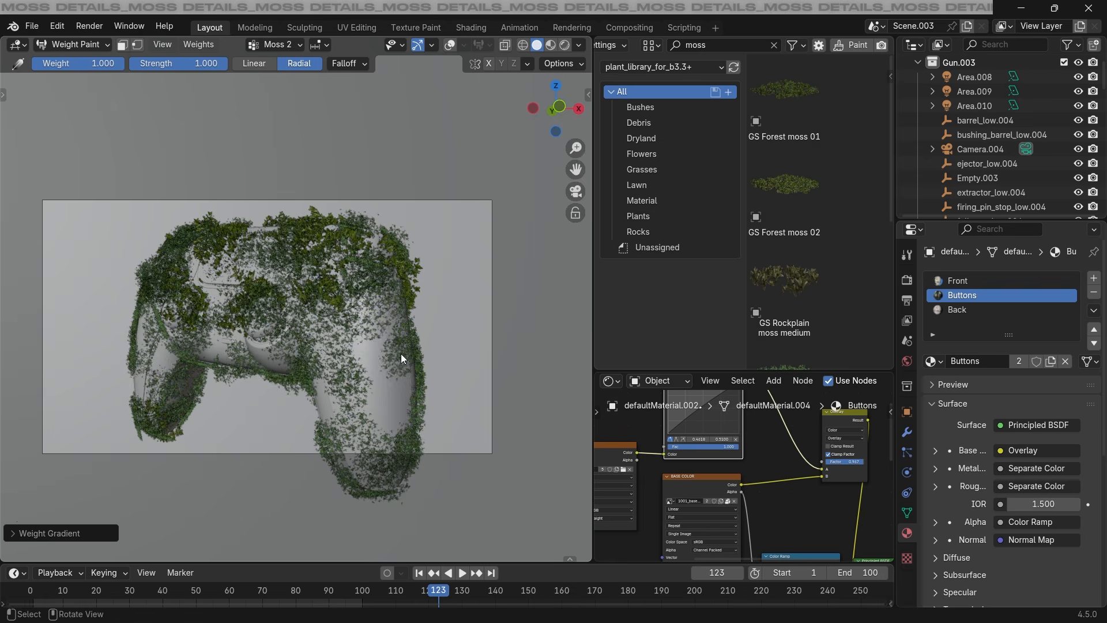
Check the Moss system's density settings and make Vgroup.001 the controller's active vertex group.
key(n)
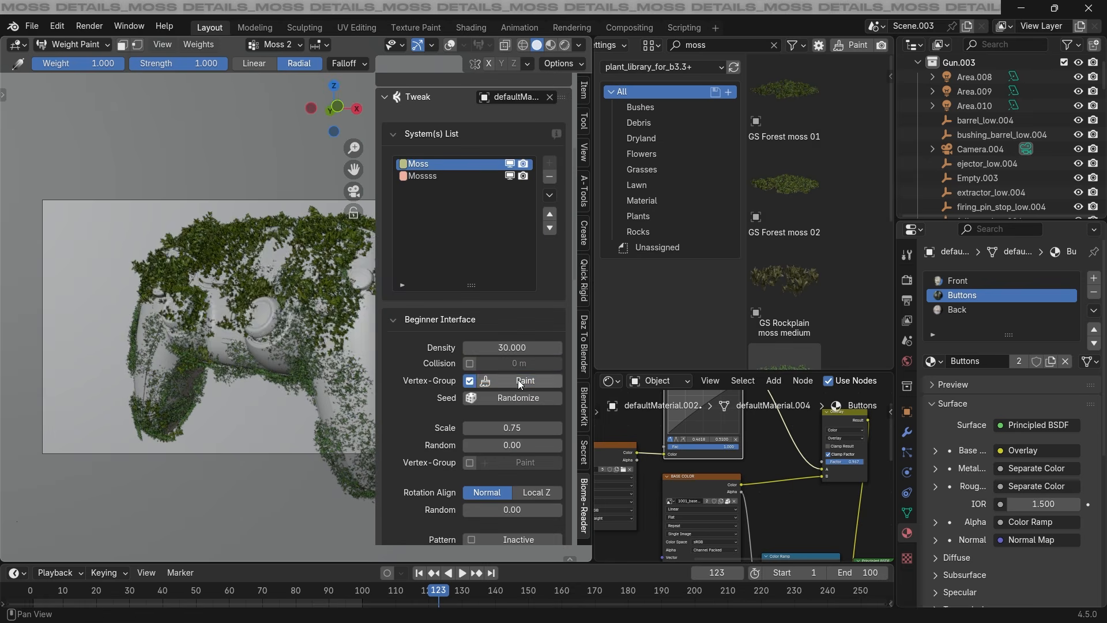
key(n)
click(907, 512)
click(967, 328)
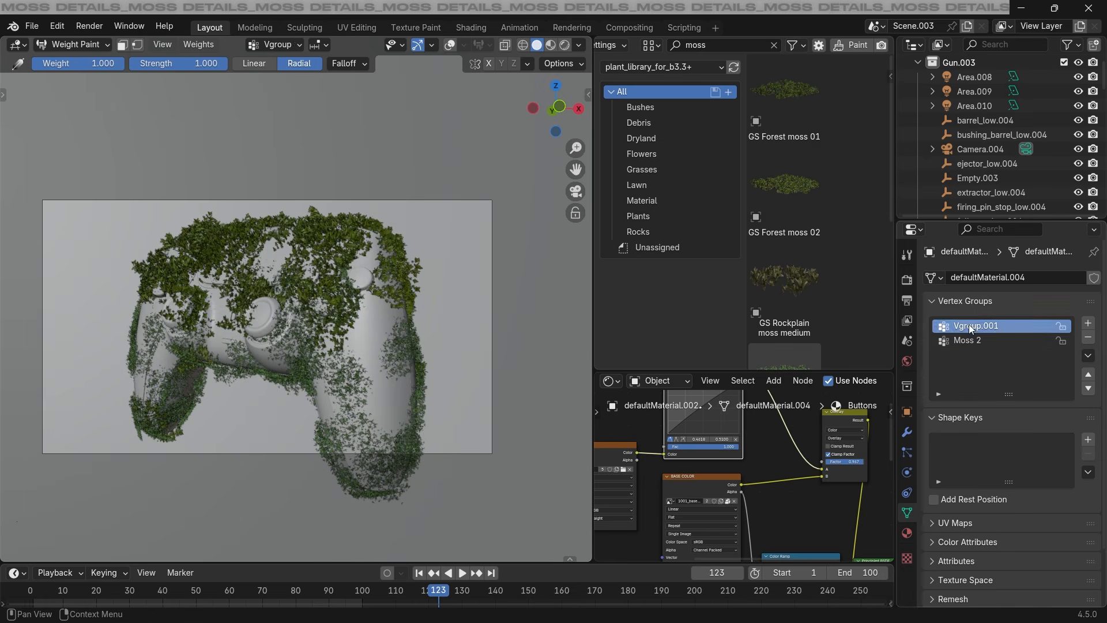
Draw radial weight gradients at Weight 0 on Vgroup.001 across the controller's front, and undo the last one.
drag(252, 479, 251, 160)
drag(285, 444, 167, 359)
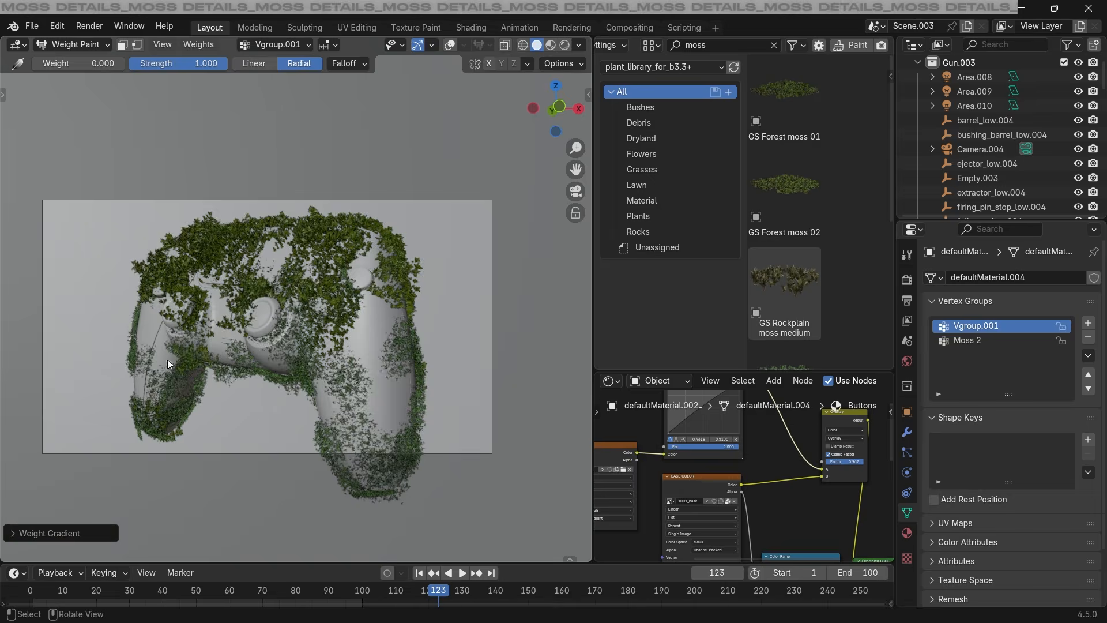
key(ctrl+z)
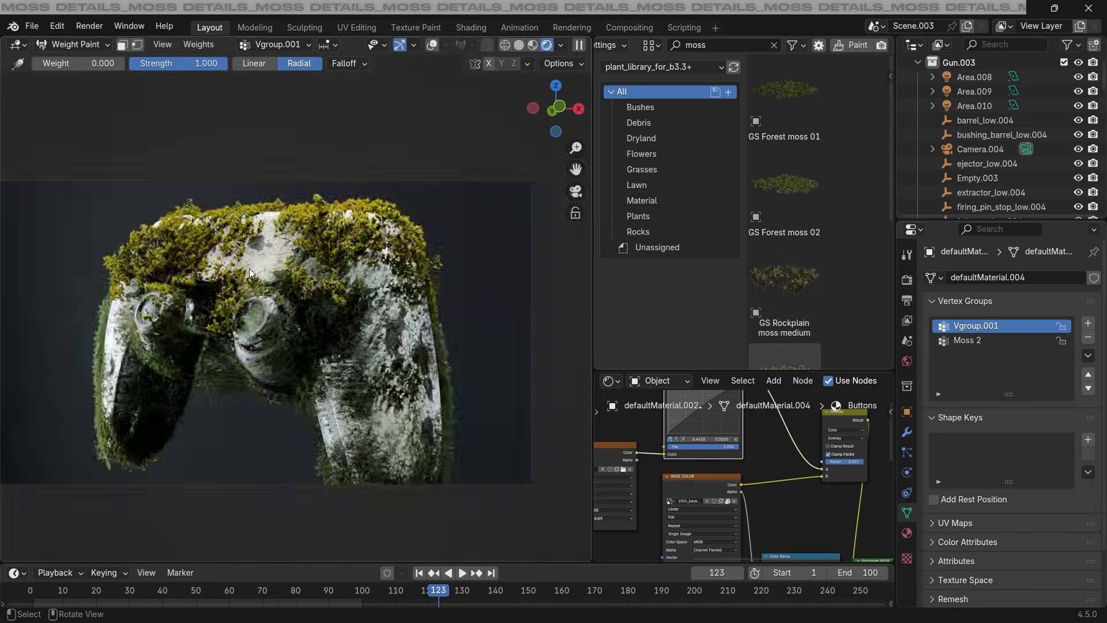
Examine the layered moss coverage on the controller's front and grips in Rendered shading with the viewport maximized.
scroll(249, 269, up, 1)
key(shift+space)
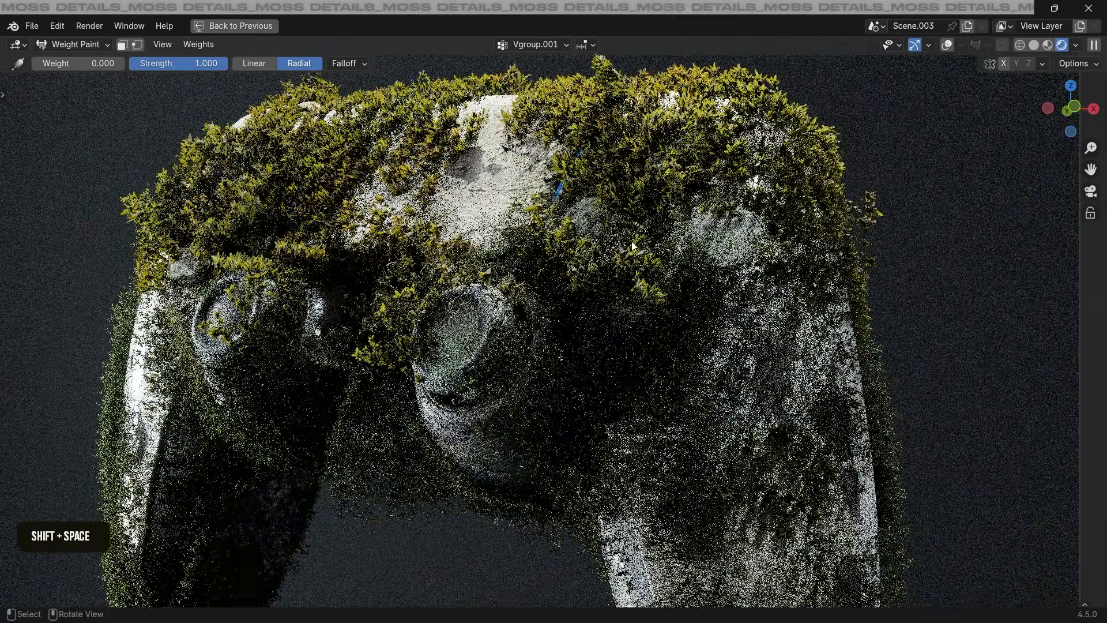
scroll(617, 249, down, 1)
scroll(617, 245, down, 1)
shift+middle_drag(617, 246, 596, 244)
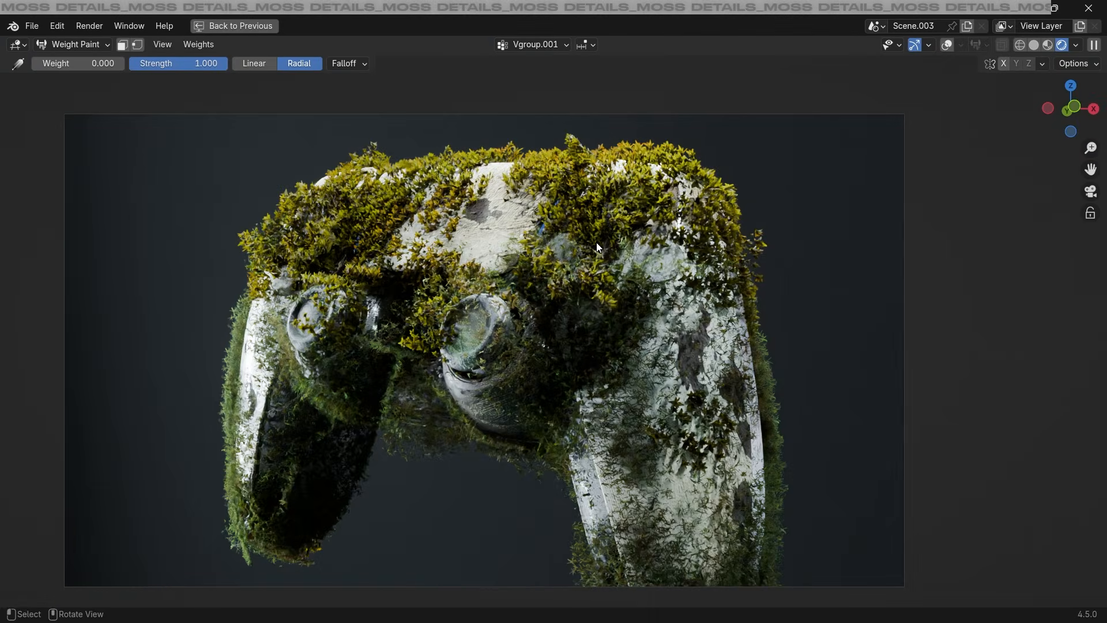
key(shift+z)
key(shift+space)
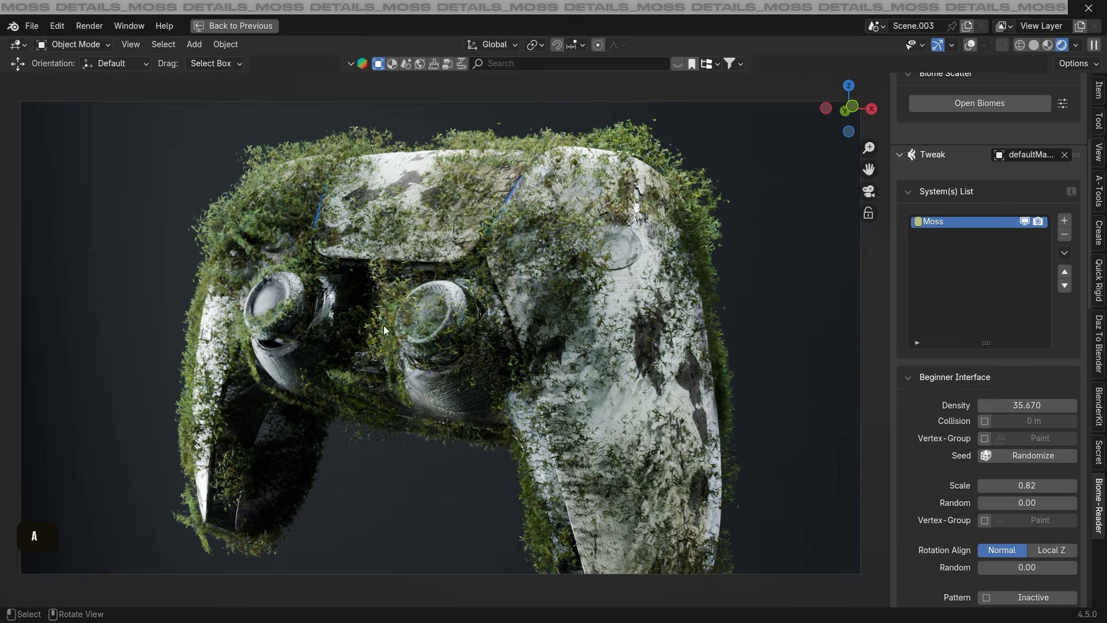
key(ctrl+z)
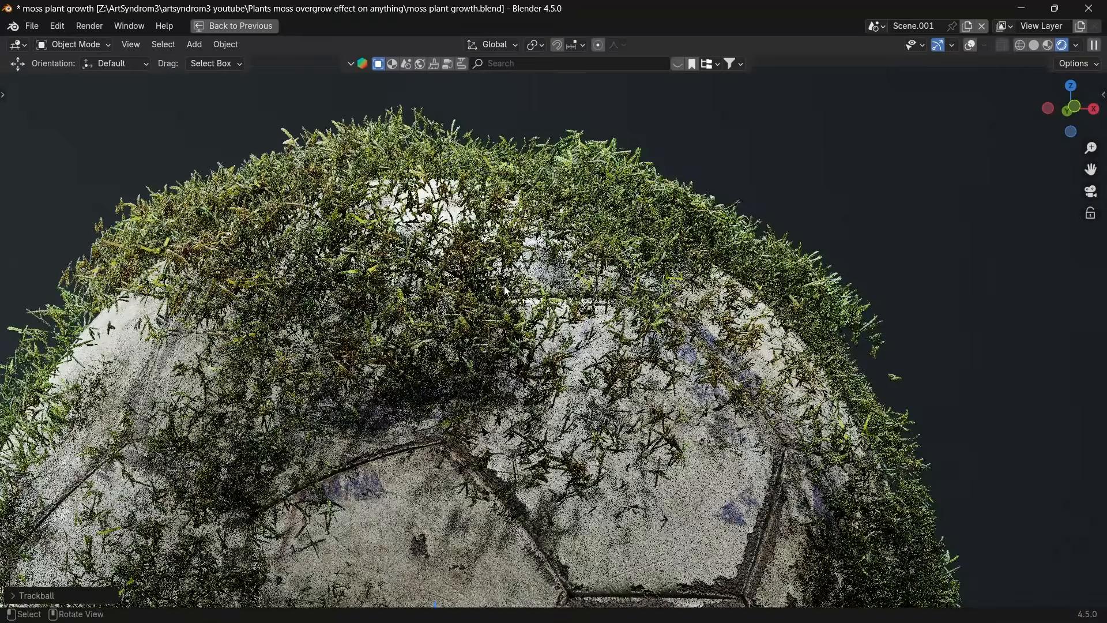
scroll(505, 289, down, 5)
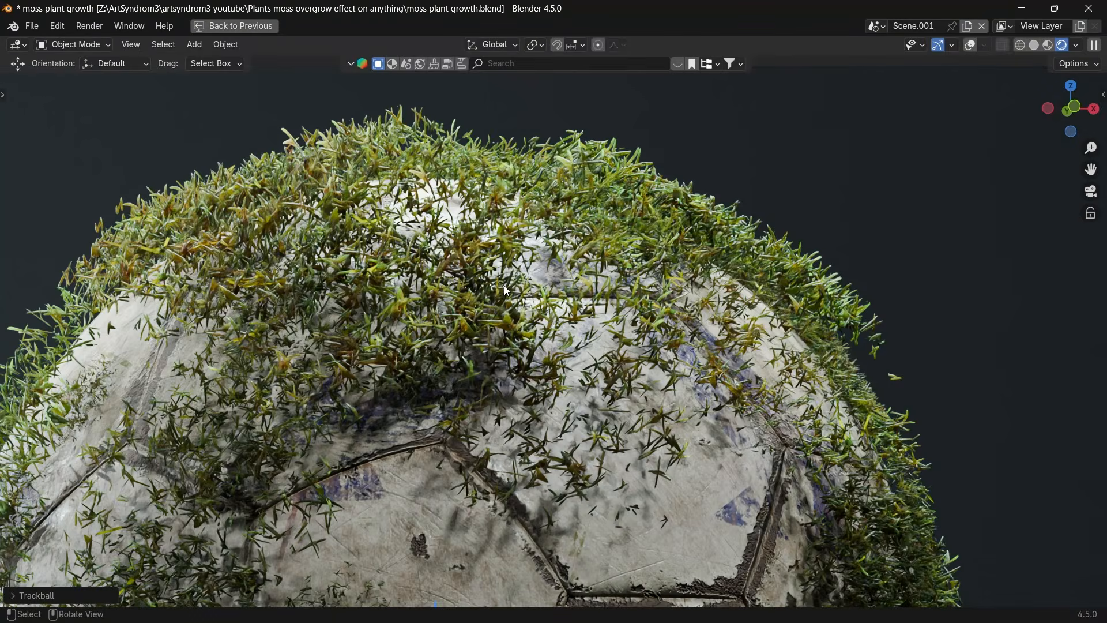